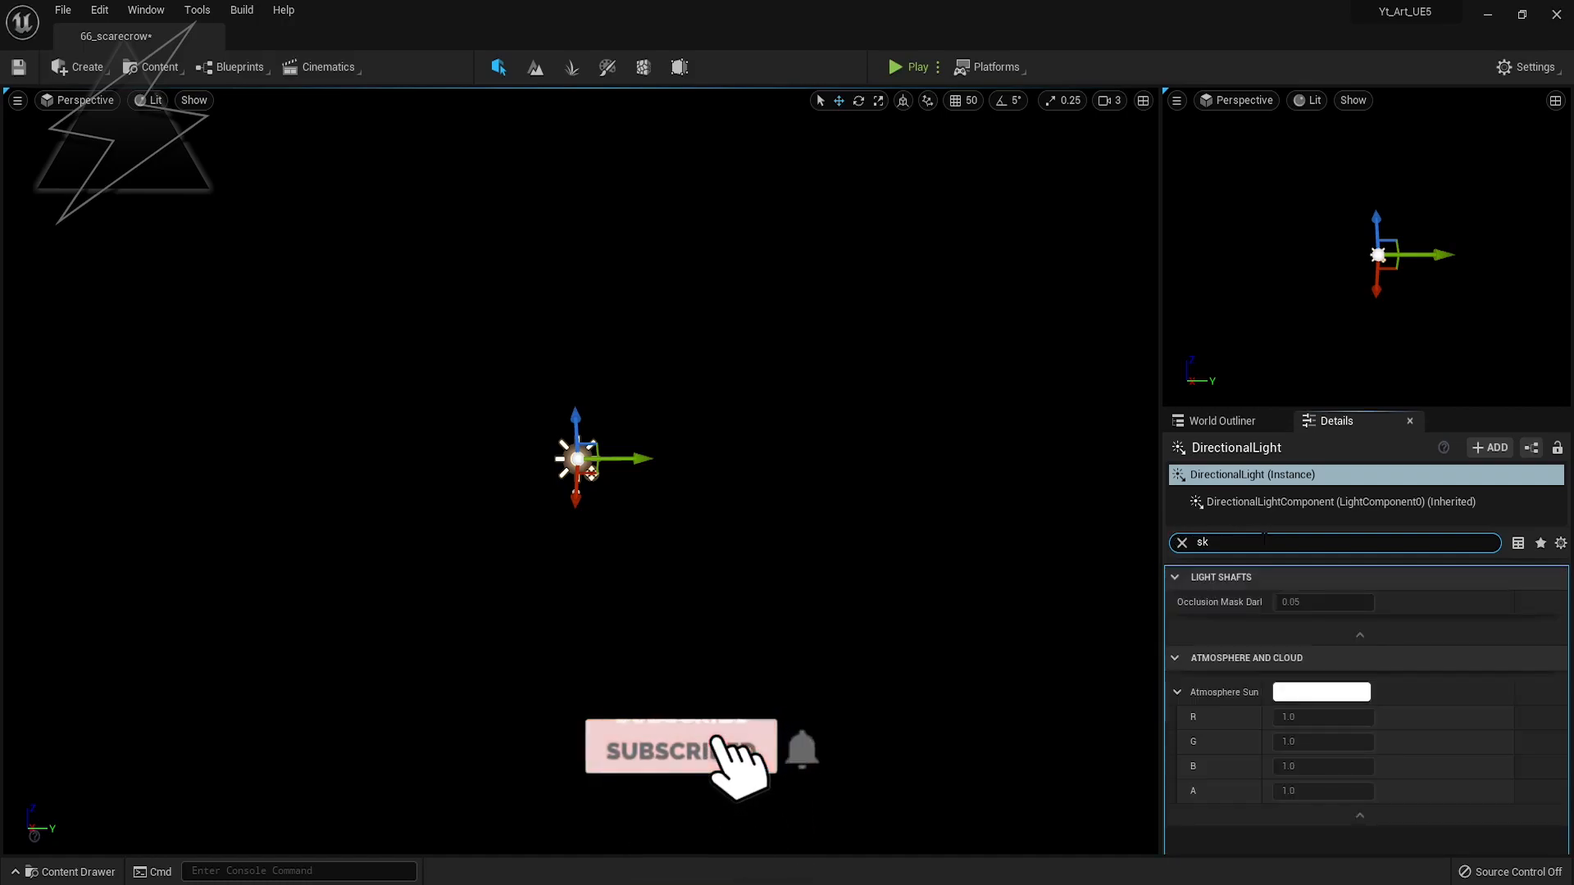
Search the directional light's properties for "sky" and "atmo", and clear the filter
text(y)
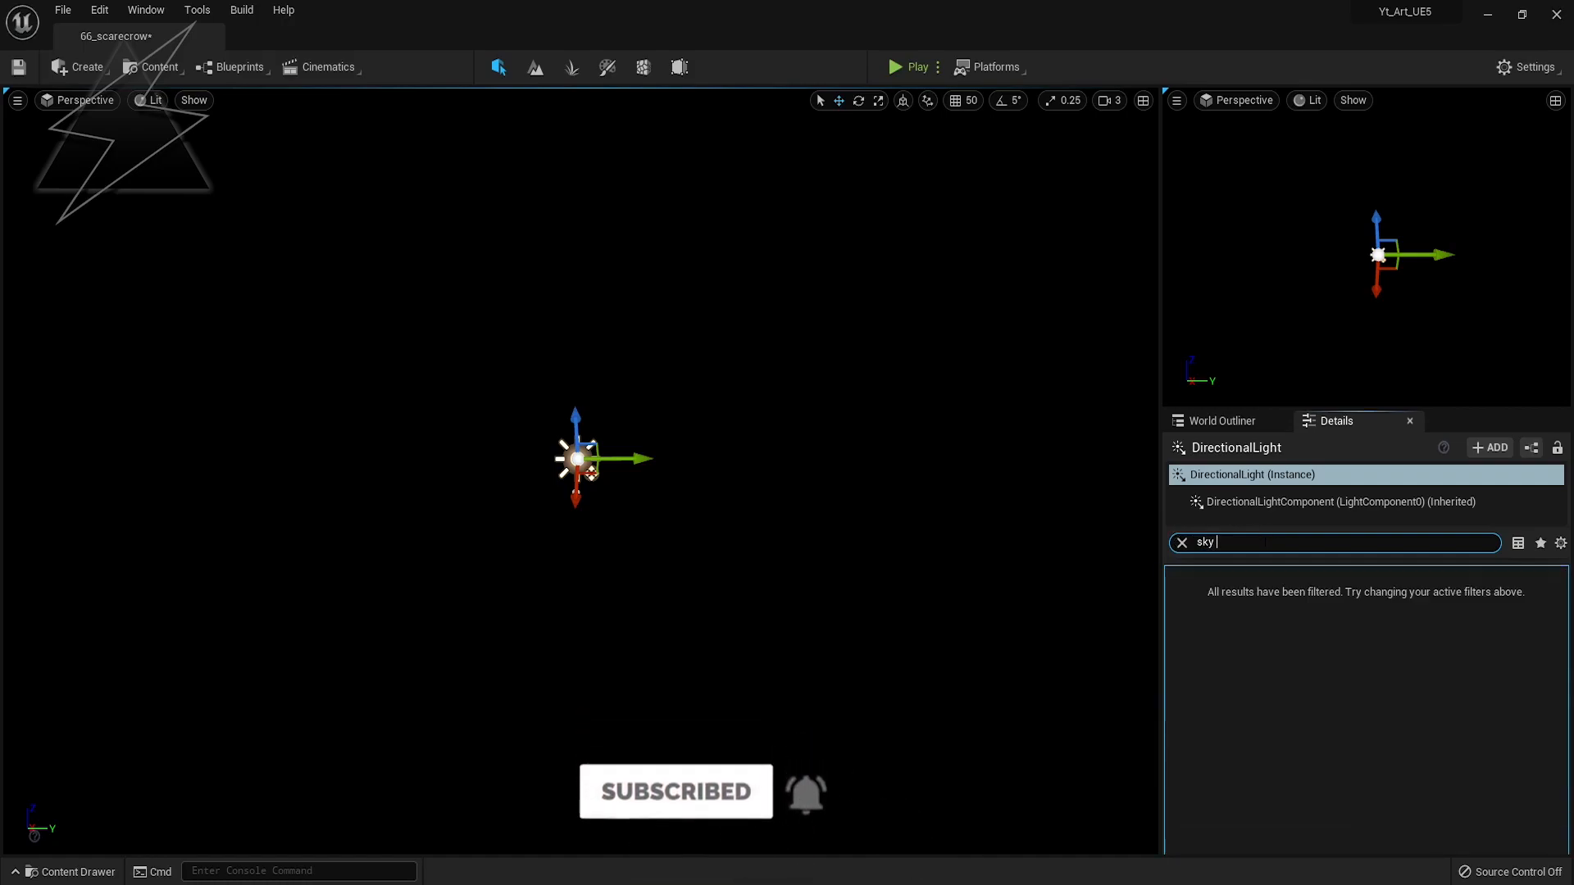
key(BackSpace)
key(BackSpace)
key(BackSpace)
text(atmo)
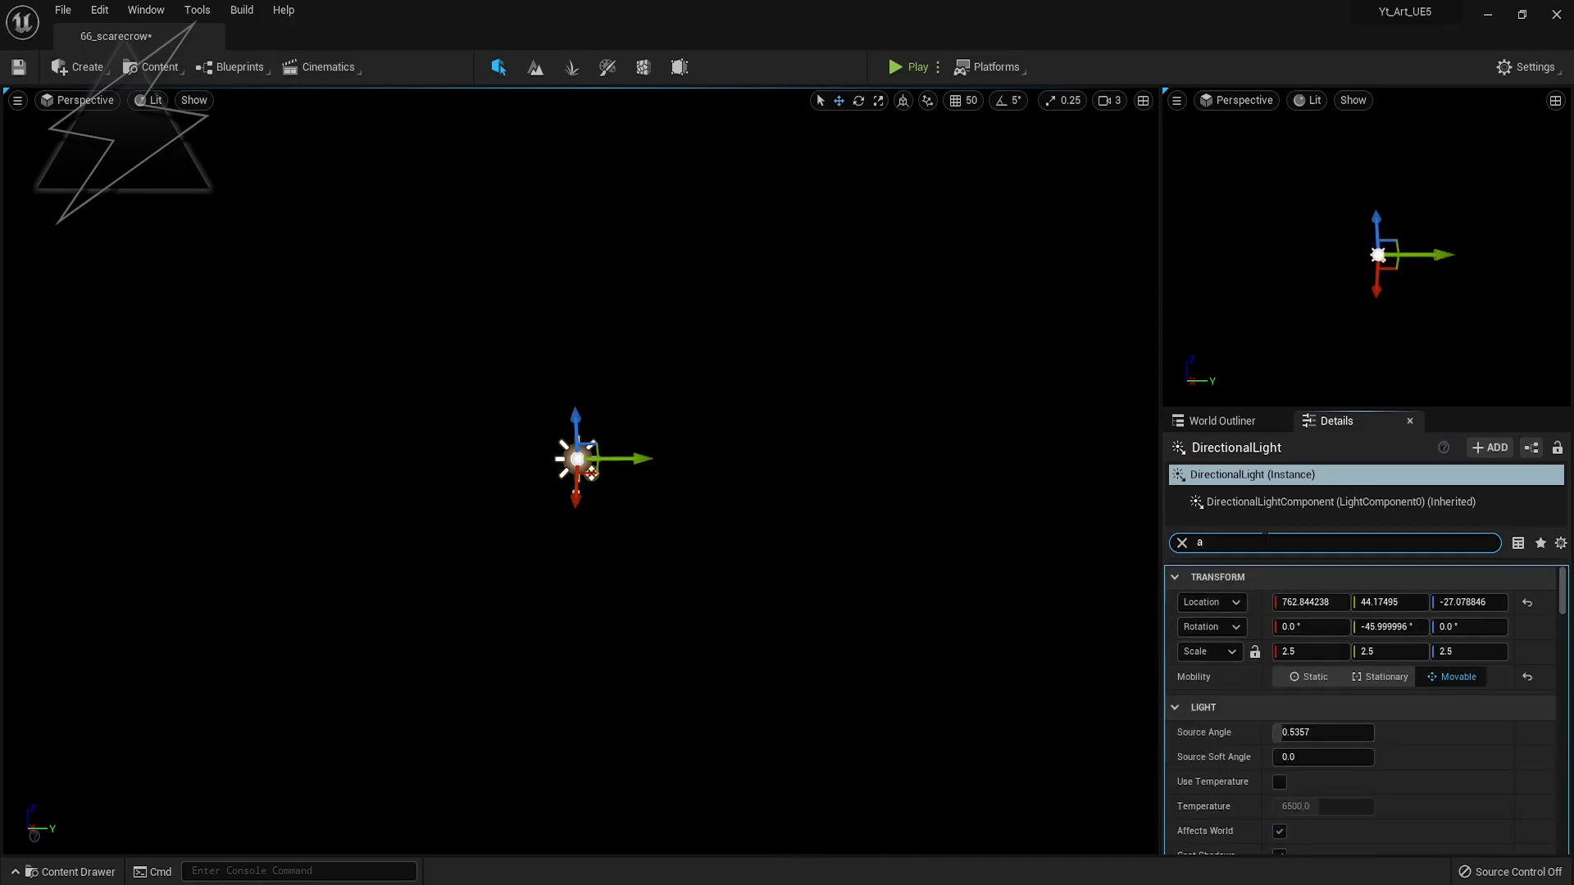
click(1181, 542)
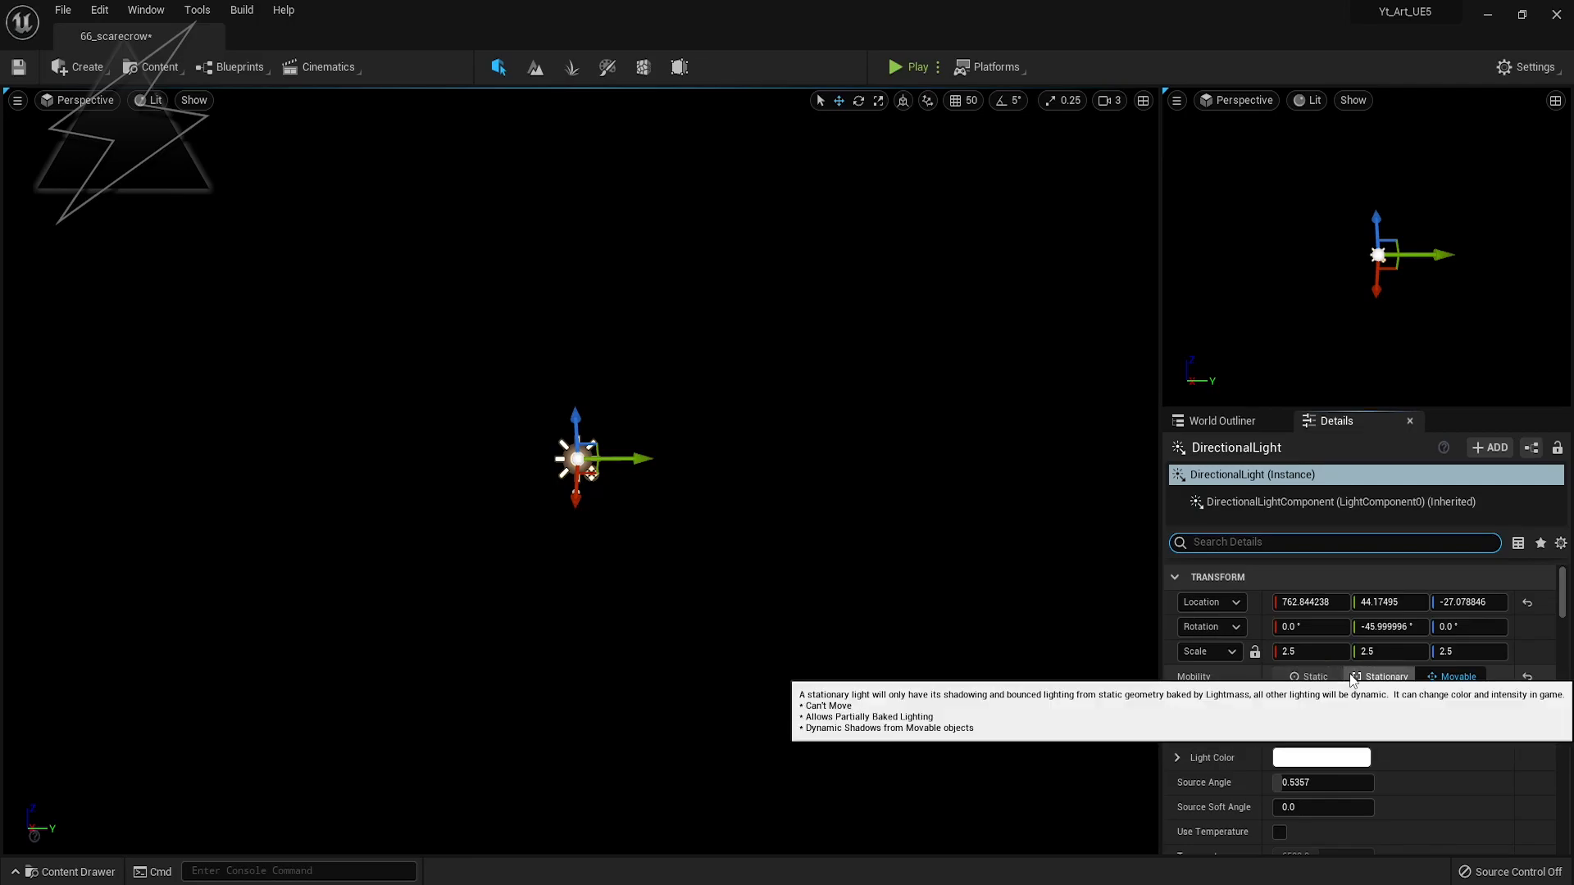
Add a Sky Atmosphere and an Exponential Height Fog to the level
click(85, 69)
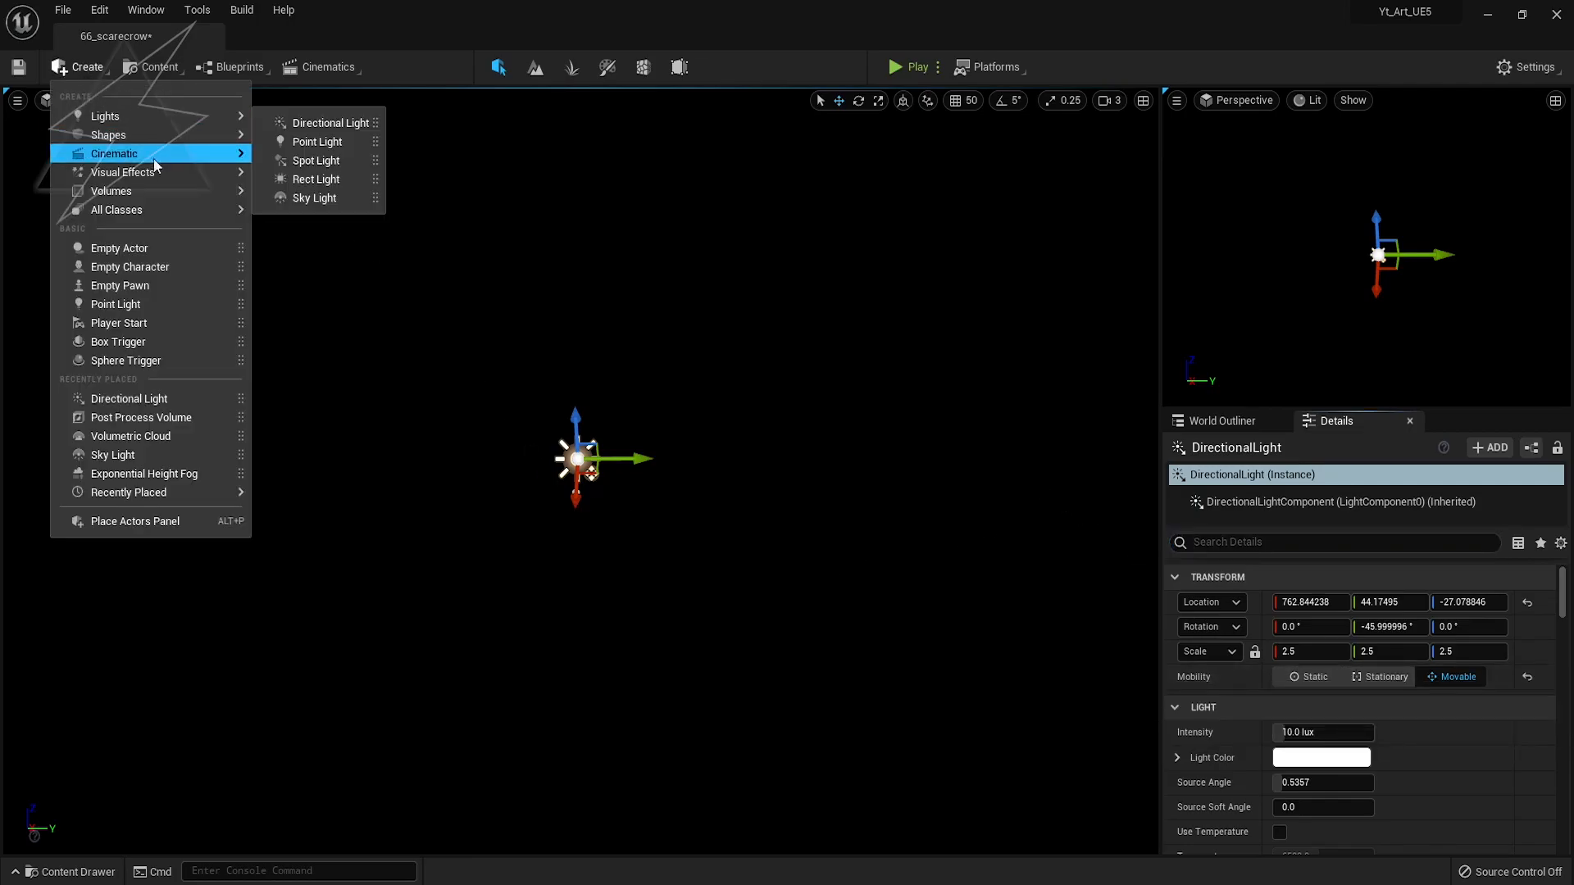
mouse_move(164, 172)
click(310, 200)
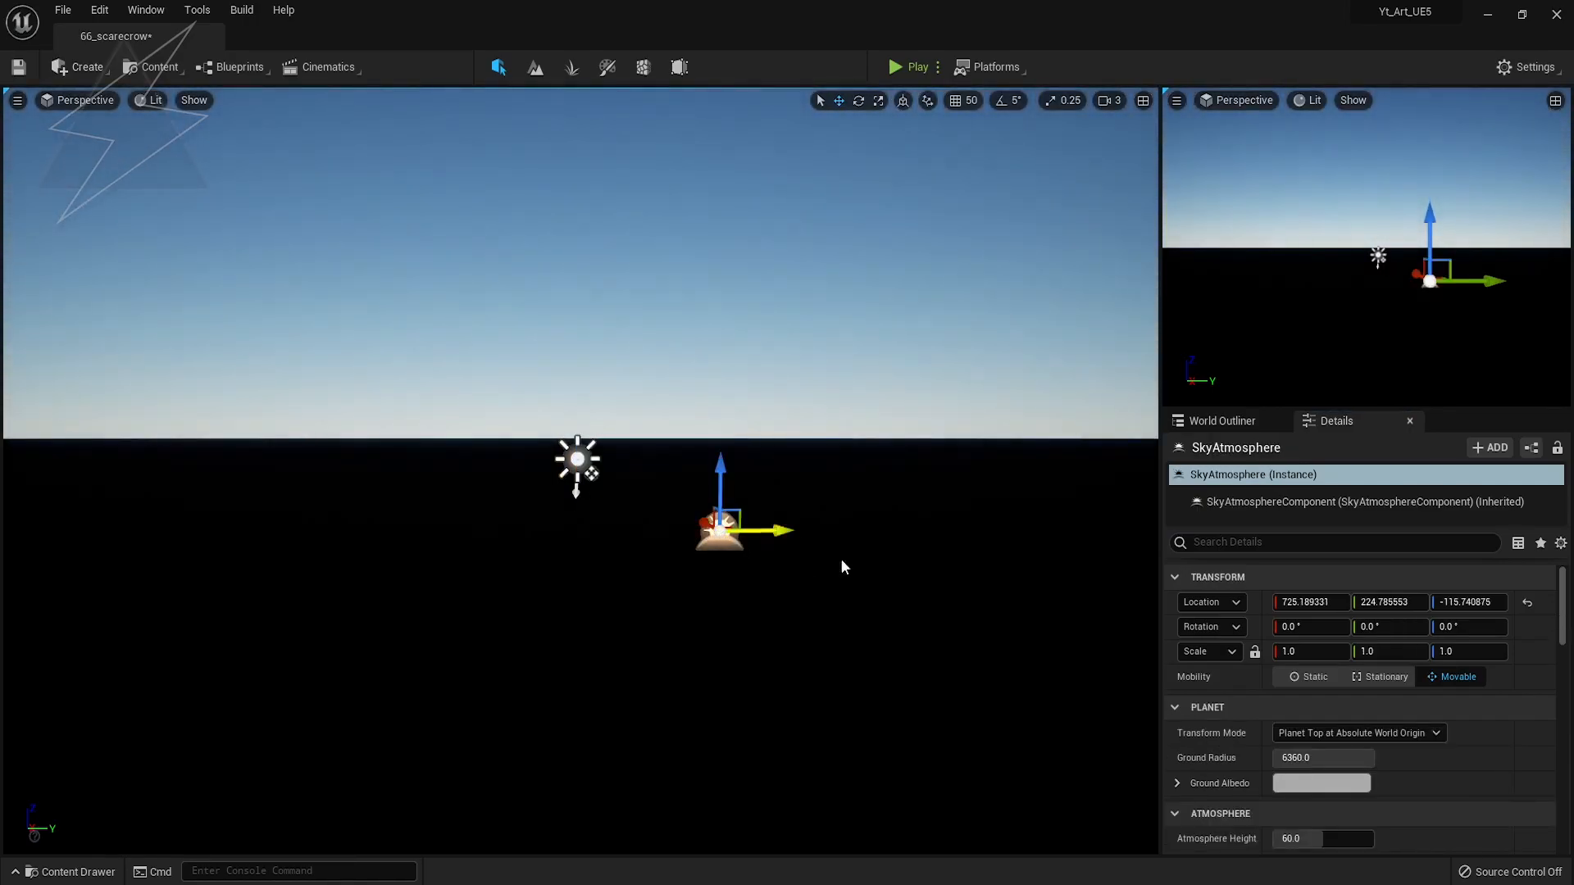
click(82, 67)
mouse_move(164, 172)
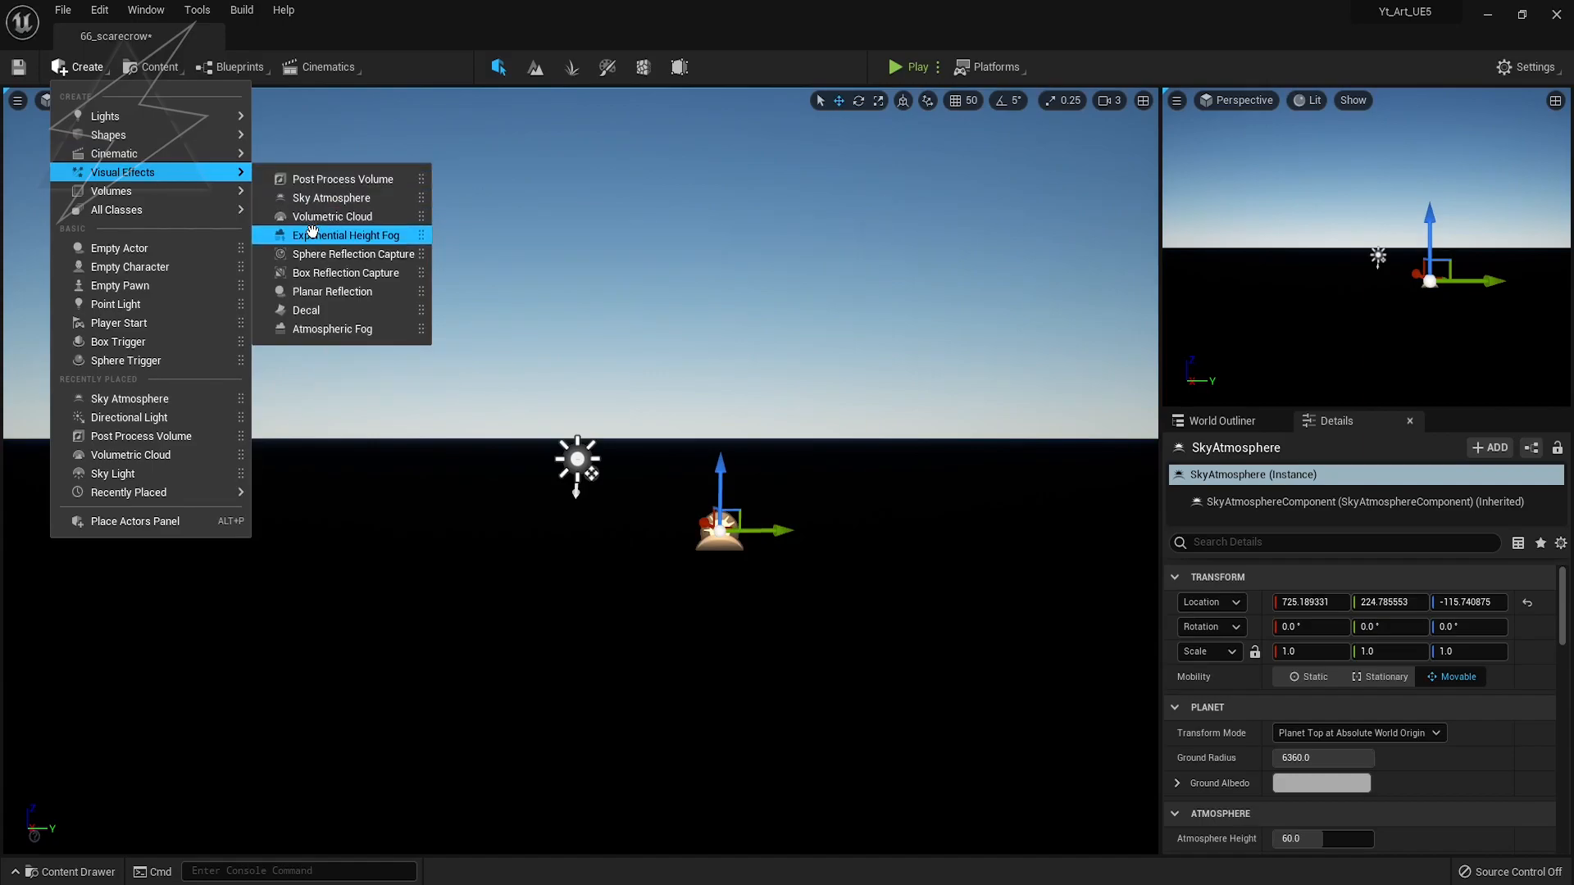
click(345, 235)
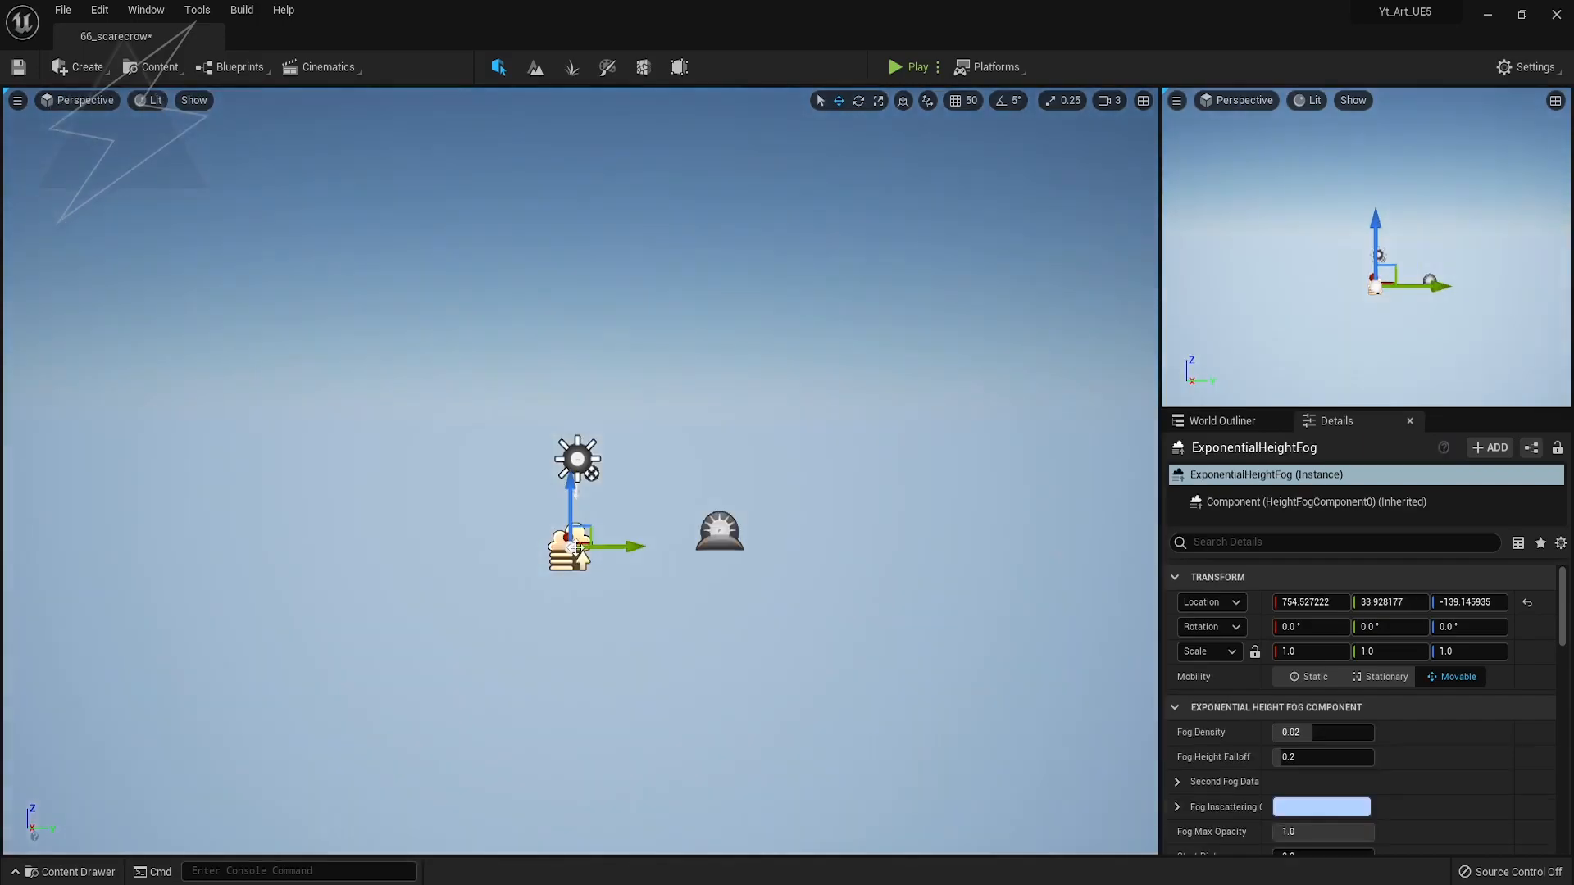
Set the height fog's inscattering colour and directional inscattering colour to black
scroll(1368, 701, down, 3)
click(1366, 697)
drag(1213, 573, 1218, 705)
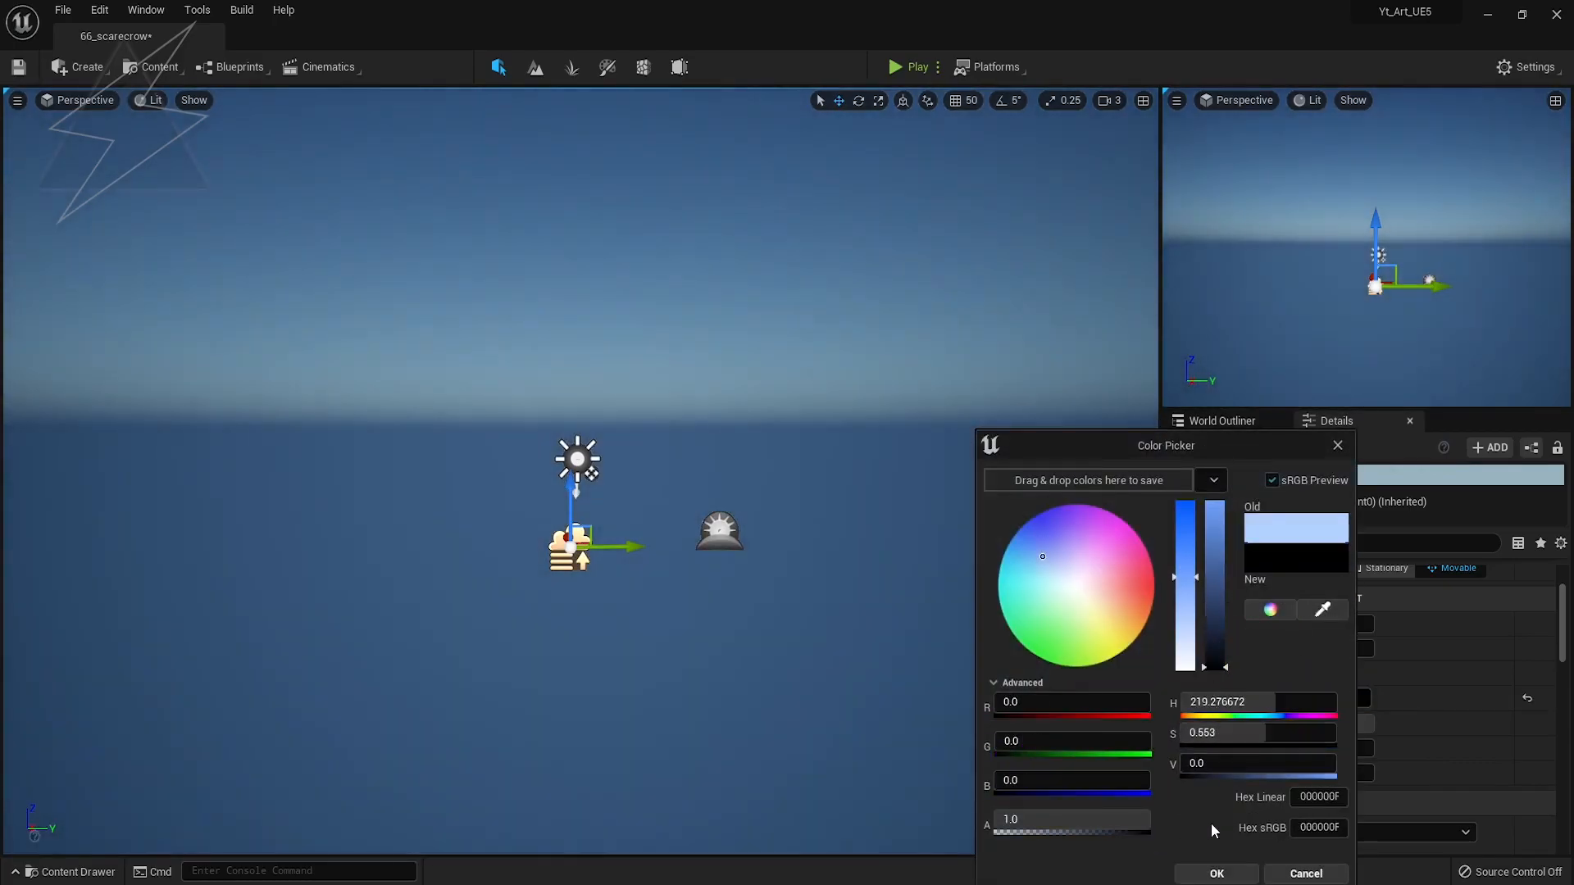
click(1216, 873)
scroll(1417, 746, down, 2)
click(1335, 685)
drag(1221, 627, 1220, 689)
click(1215, 873)
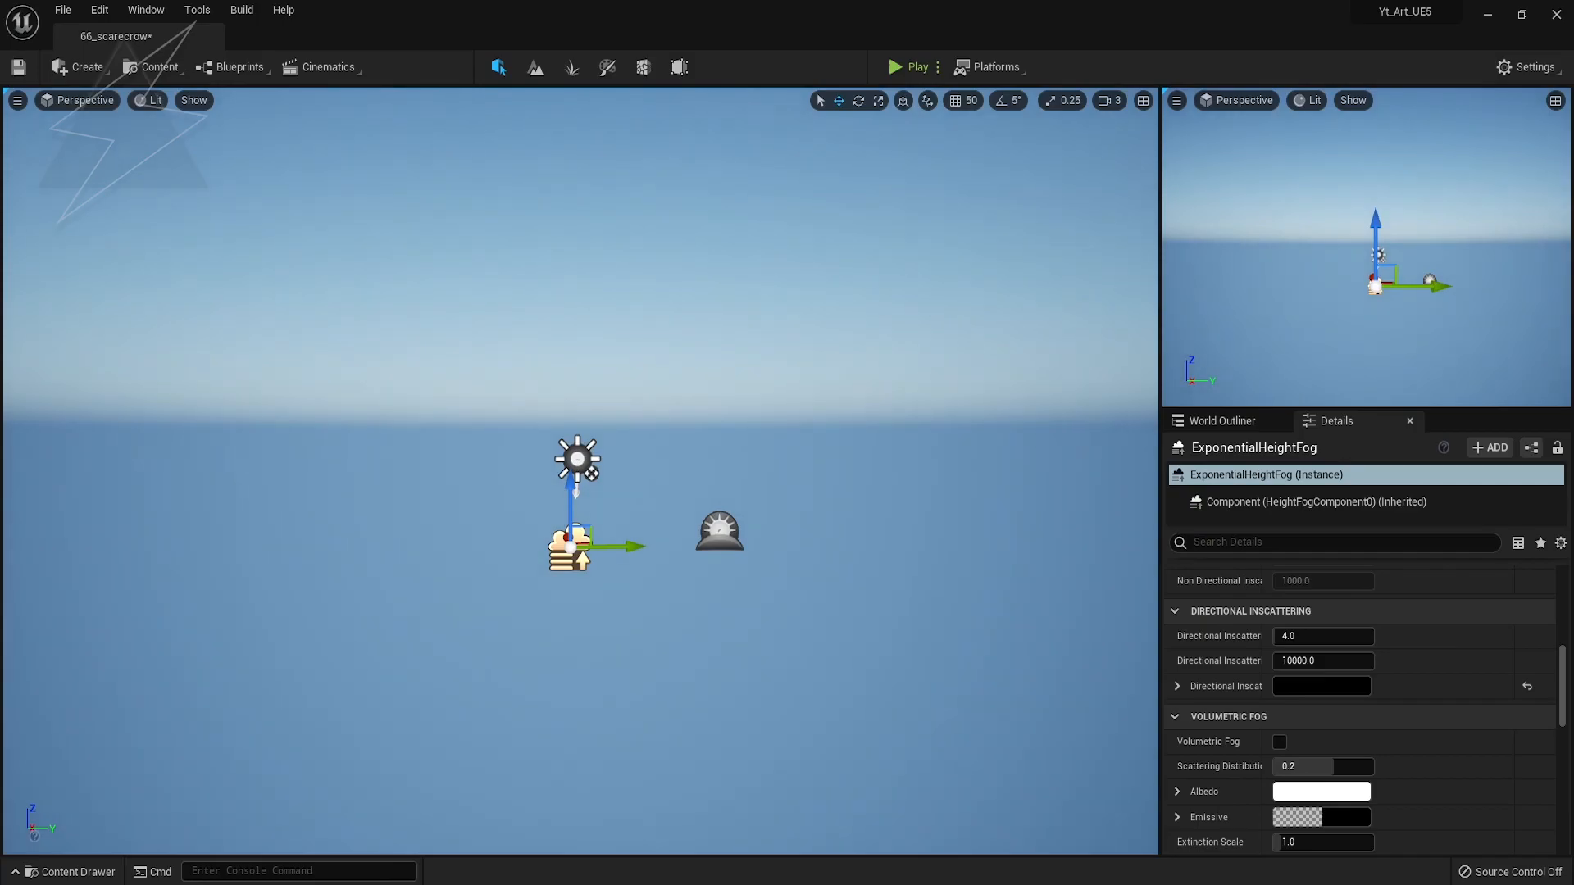
Add a Sky Light to the level and enable its Real Time Capture
click(78, 66)
mouse_move(103, 120)
drag(320, 195, 514, 590)
scroll(1353, 696, up, 5)
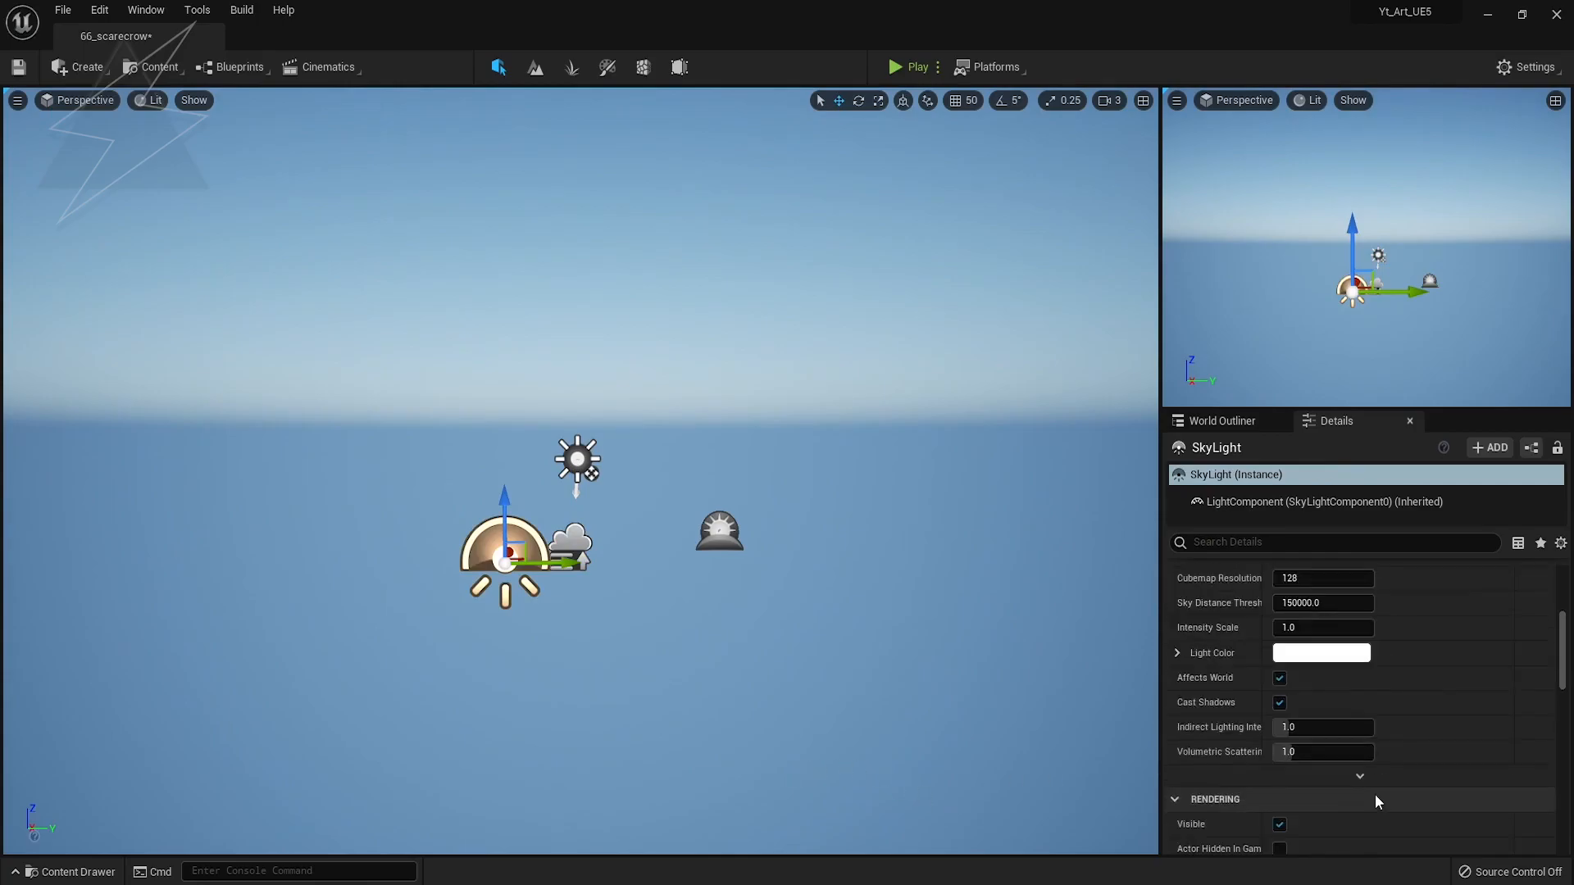
click(1279, 733)
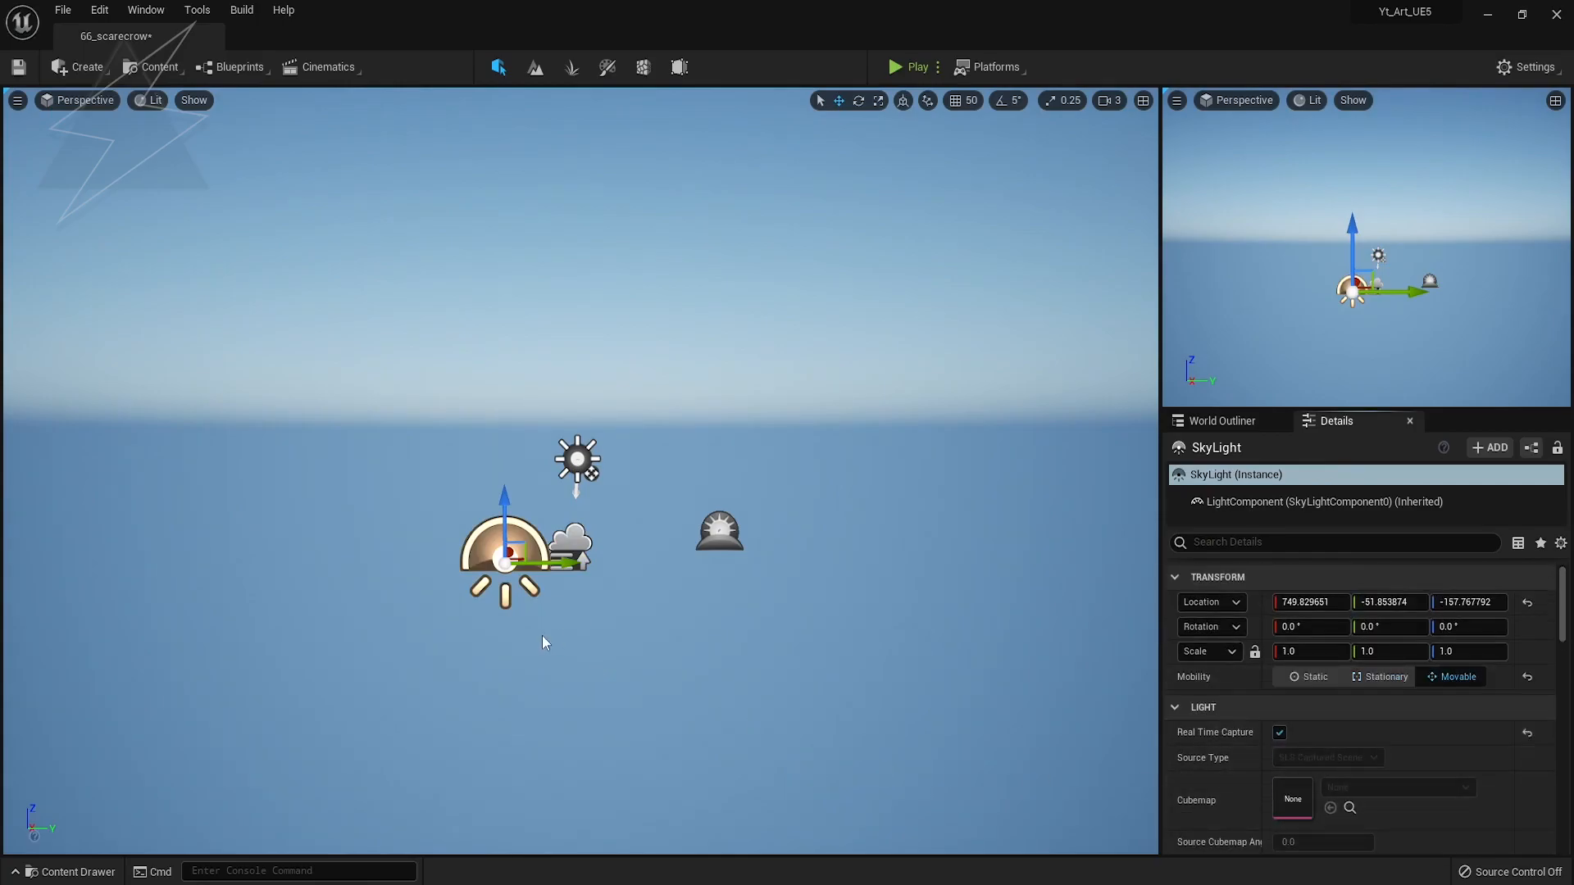
Change the sections per component and create a new landscape without a material, returning to selection mode
right_drag(543, 636, 543, 615)
click(535, 67)
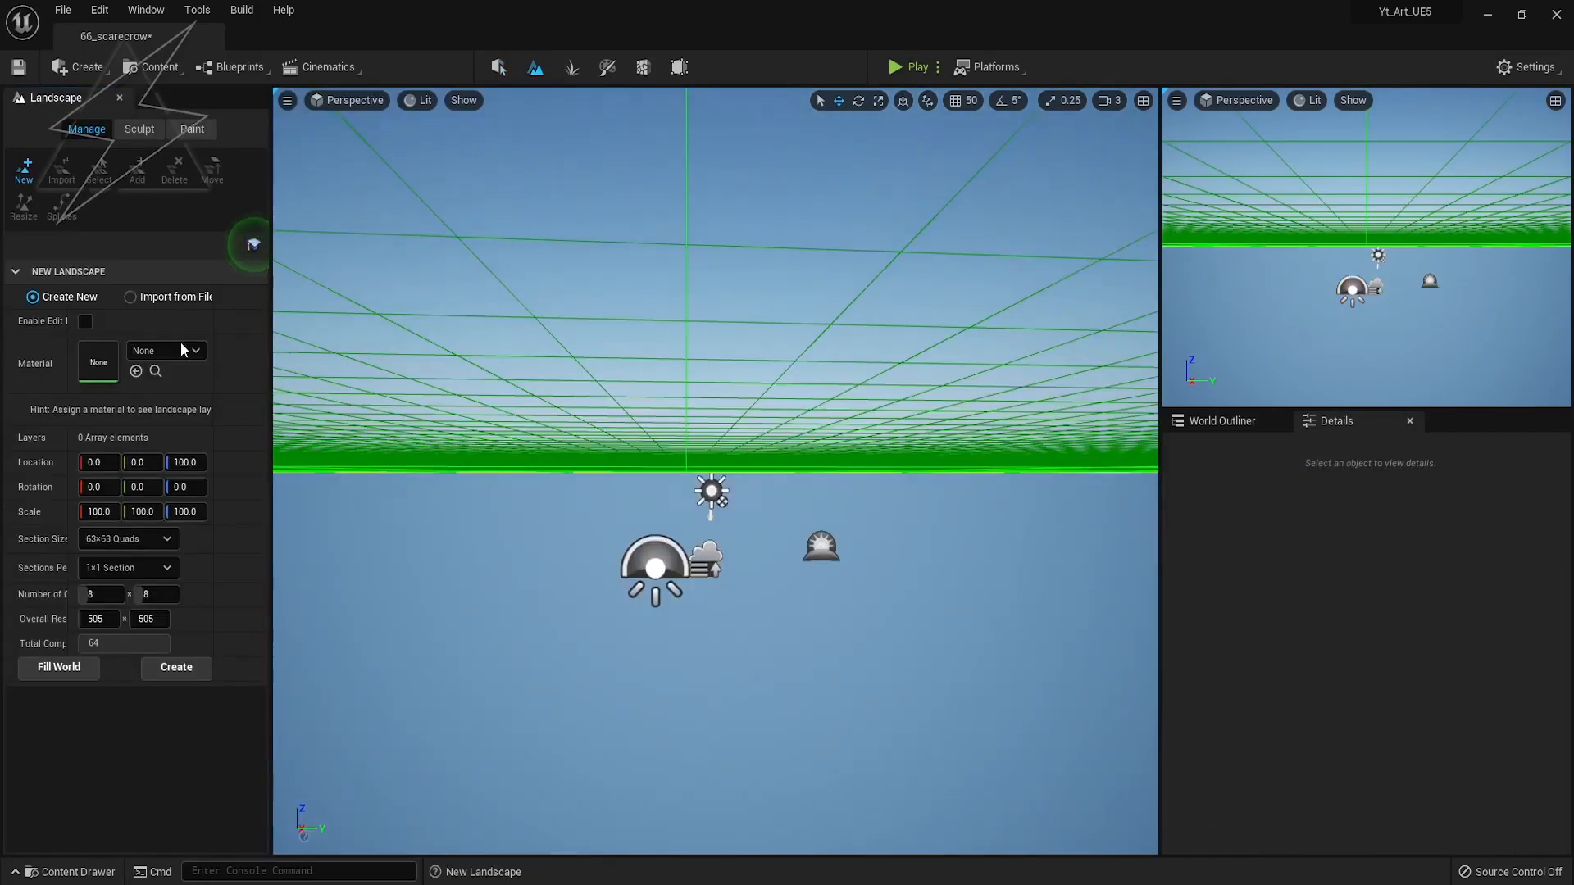
click(128, 567)
click(148, 613)
click(175, 668)
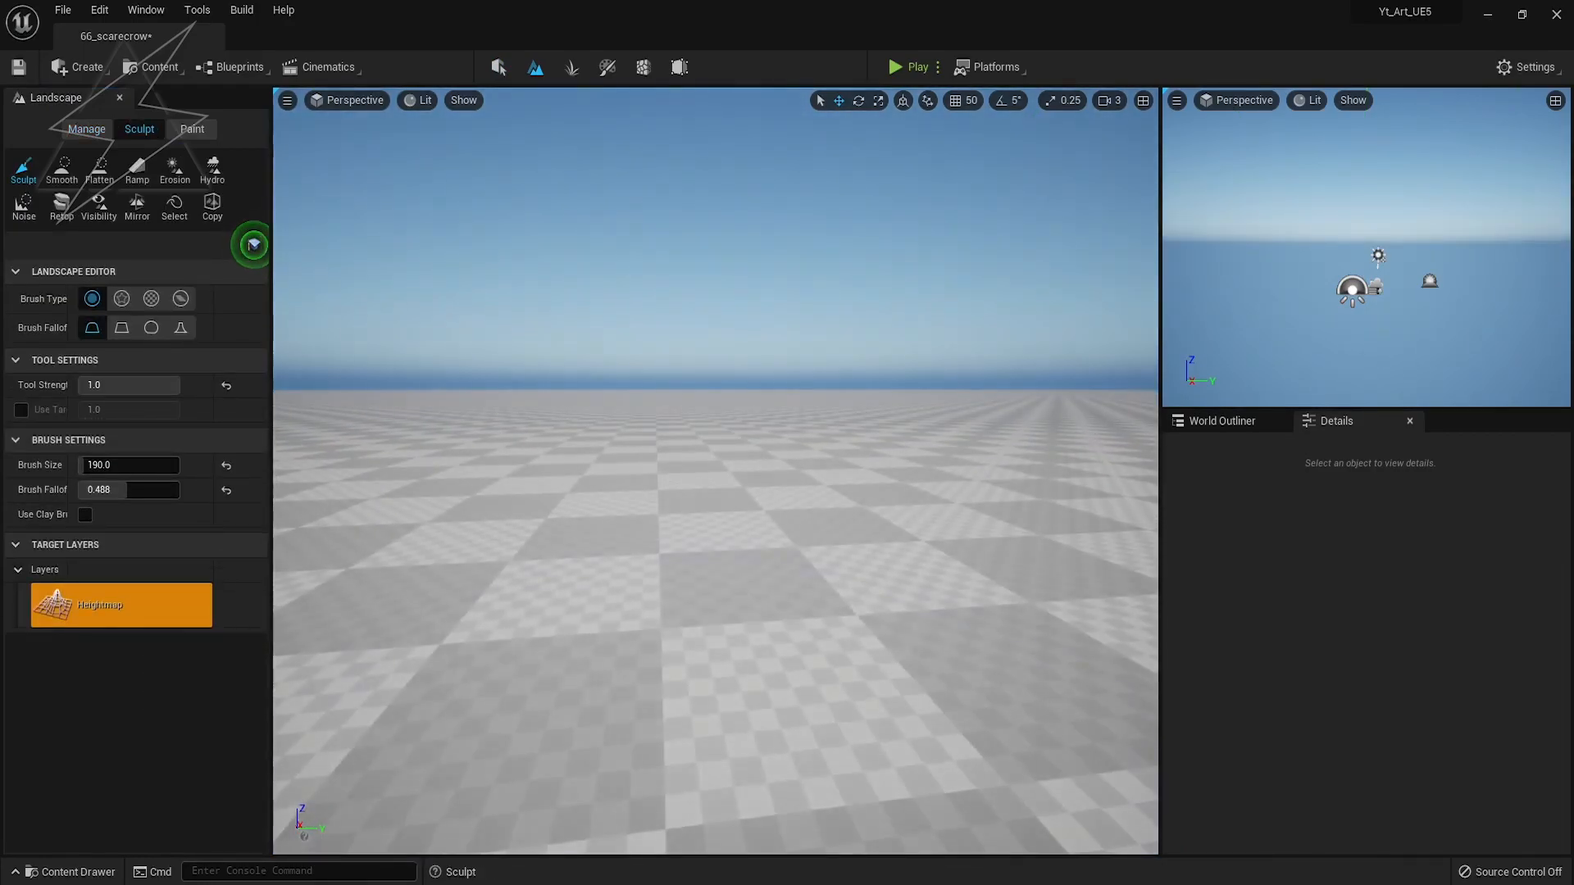
click(498, 68)
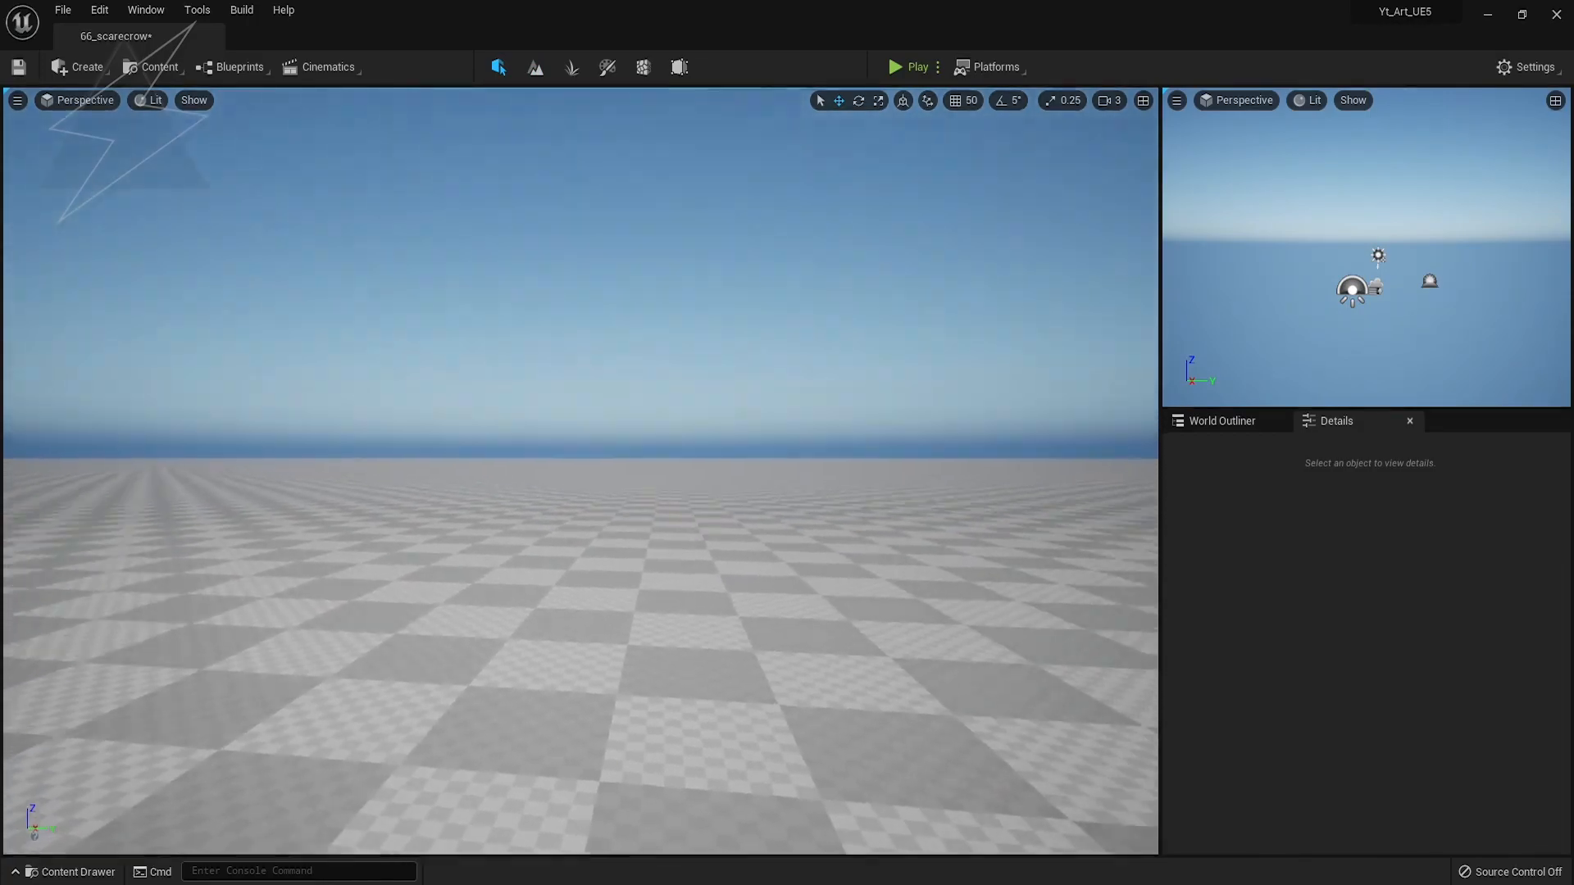
Examine the landscape and horizon in the full-screen viewport from different camera heights
right_drag(580, 472, 613, 452)
mouse_move(688, 495)
right_down()
mouse_move(693, 538)
mouse_move(635, 513)
mouse_move(635, 525)
mouse_move(707, 499)
right_up()
key(F11)
key(w)
key(e)
key(q)
key(e)
key(q)
key(e)
key(F11)
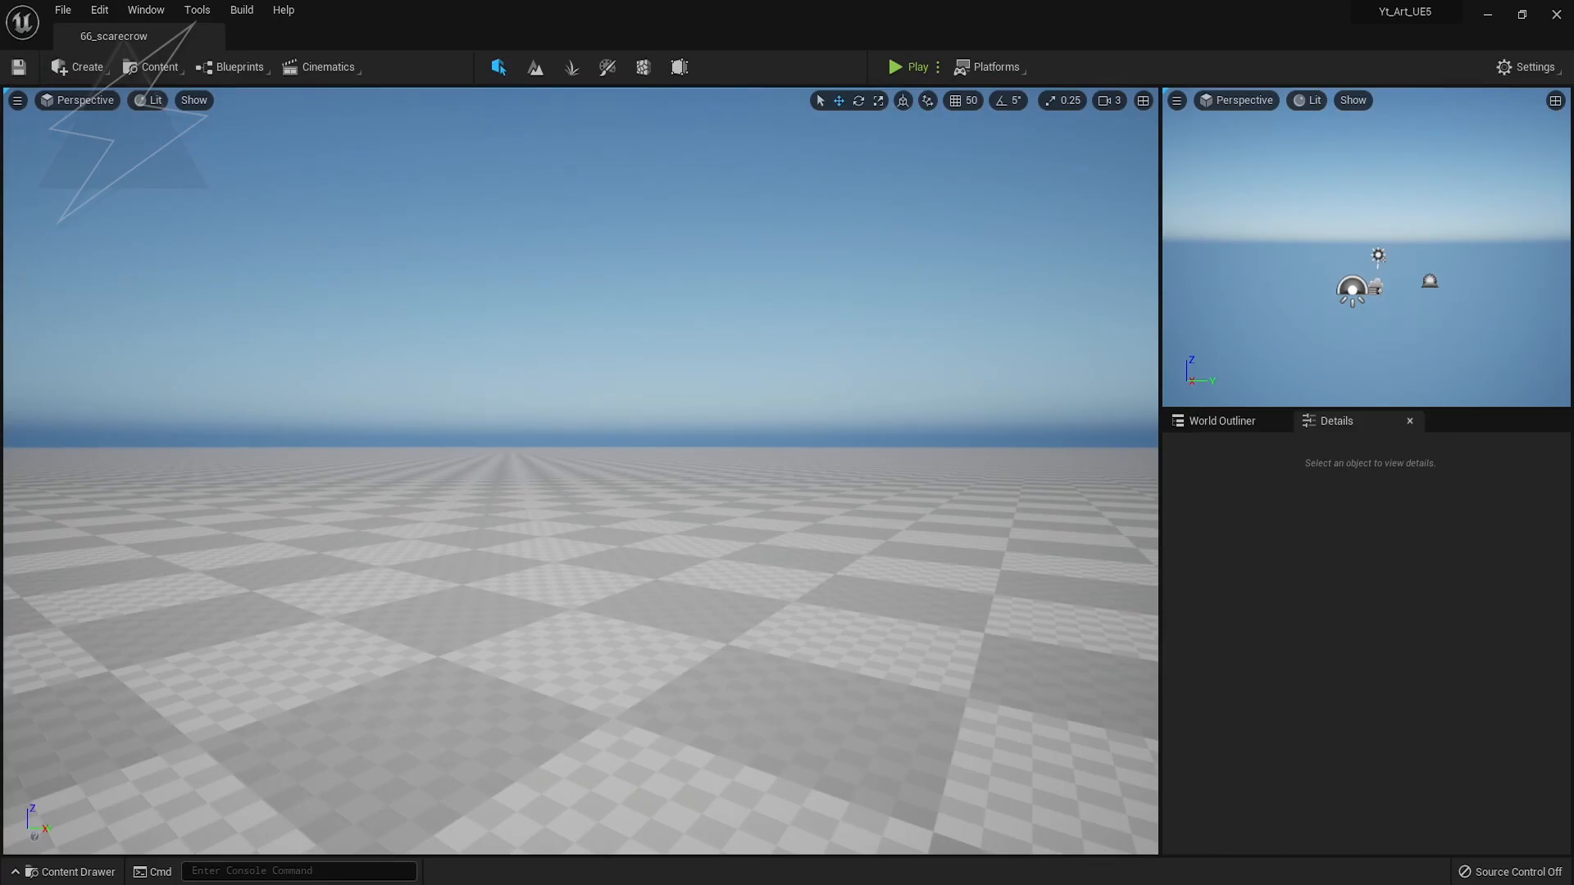
Assign M_auto_landscape_instant as the landscape's material
click(707, 499)
scroll(1387, 718, down, 5)
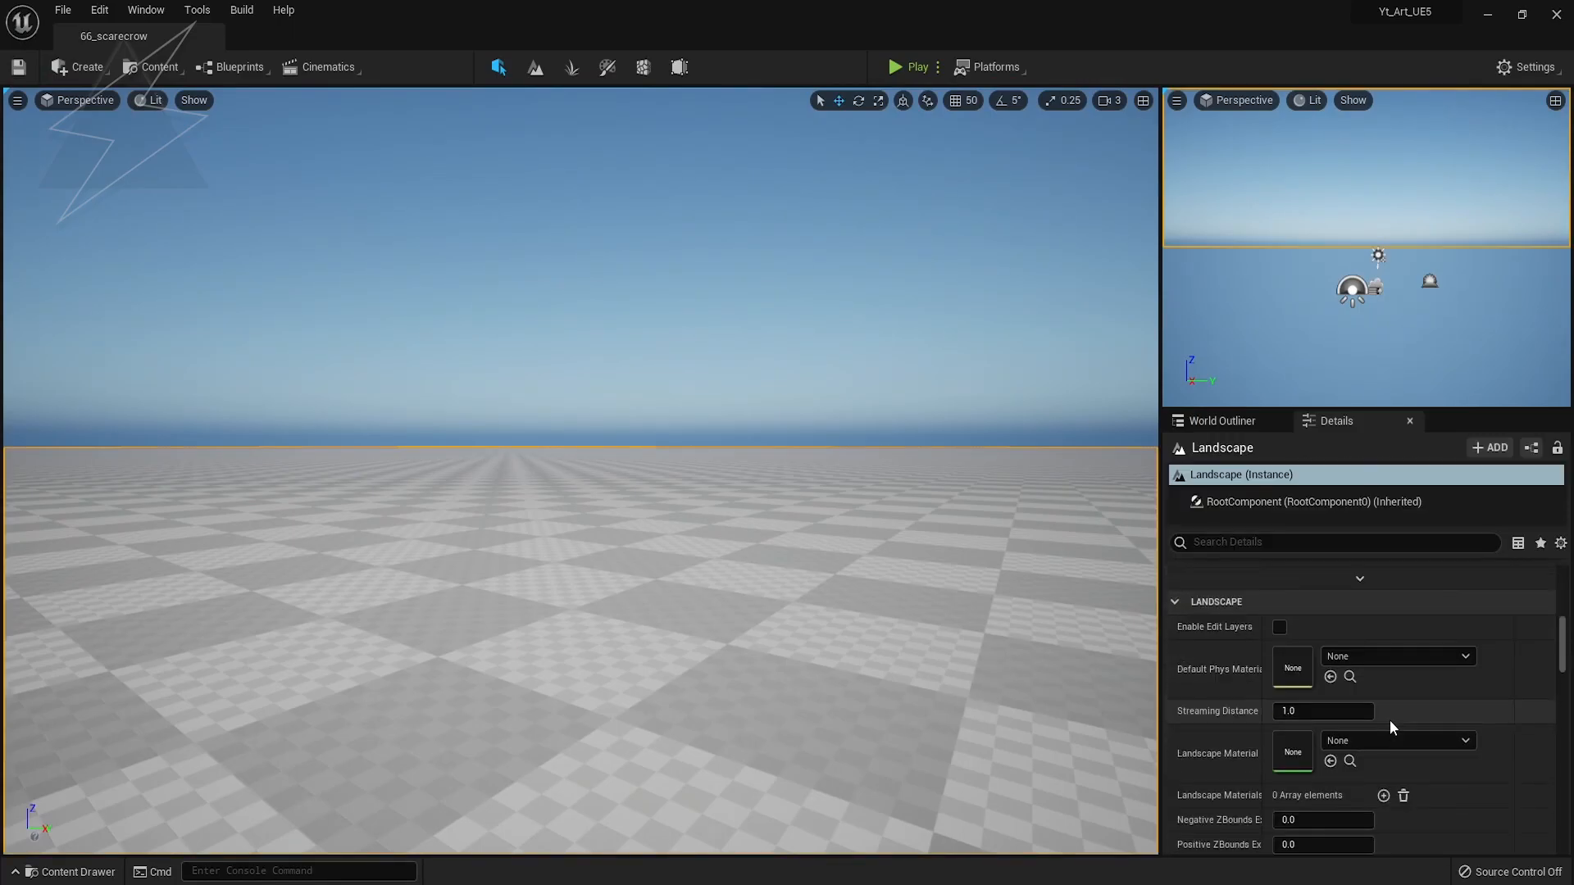
click(1329, 760)
right_drag(927, 599, 926, 586)
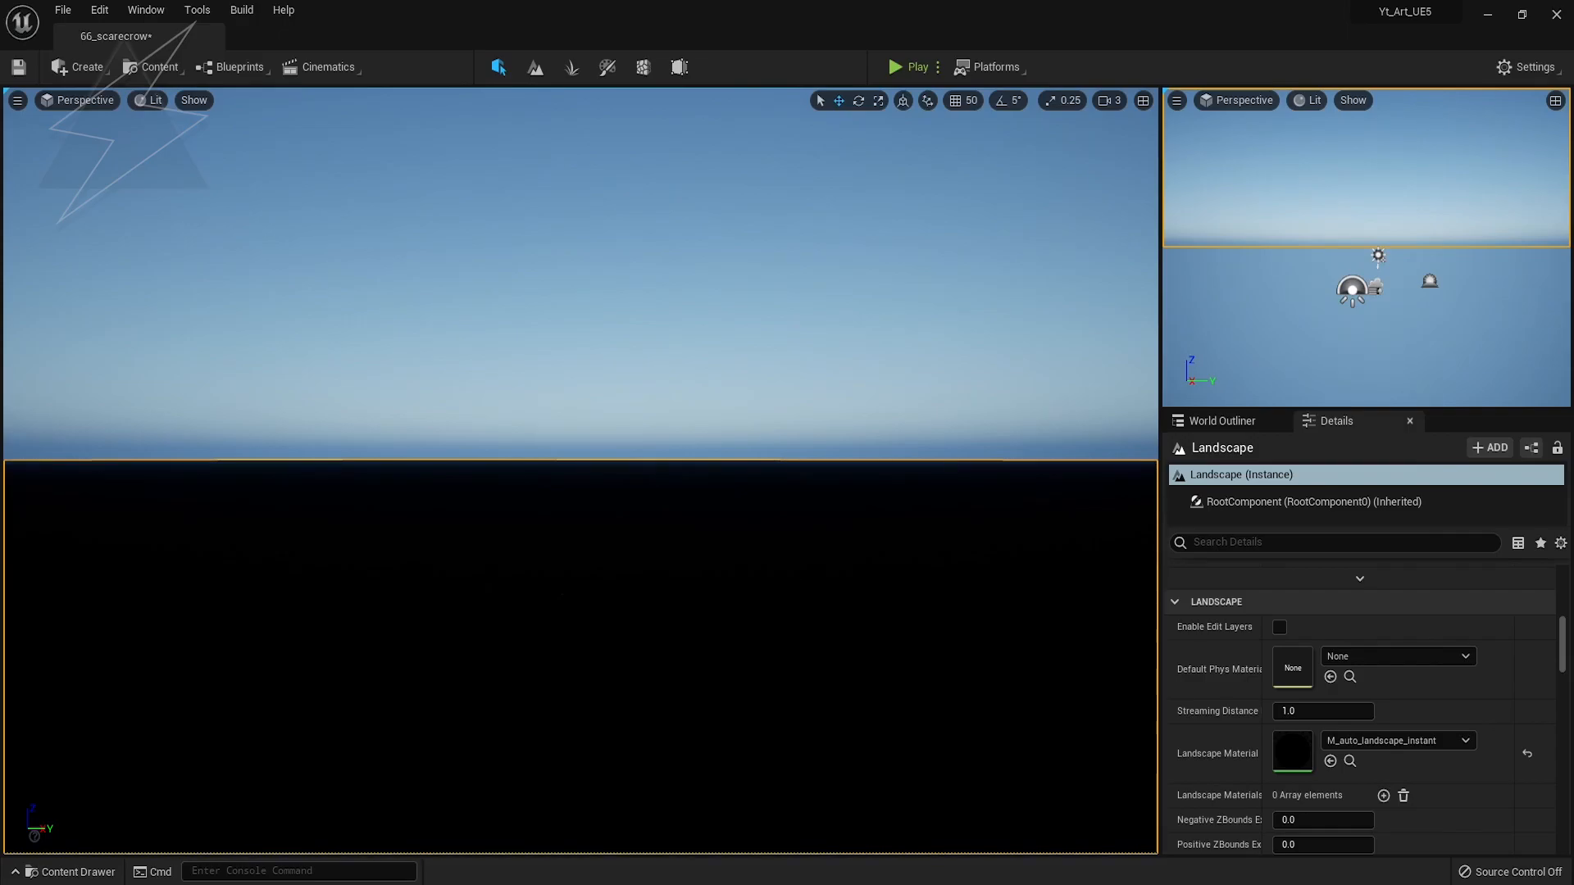
Create layer info for the Material_E paint layer of the landscape and return to selection mode
mouse_move(367, 182)
right_down()
mouse_move(367, 220)
mouse_move(368, 203)
right_up()
click(537, 68)
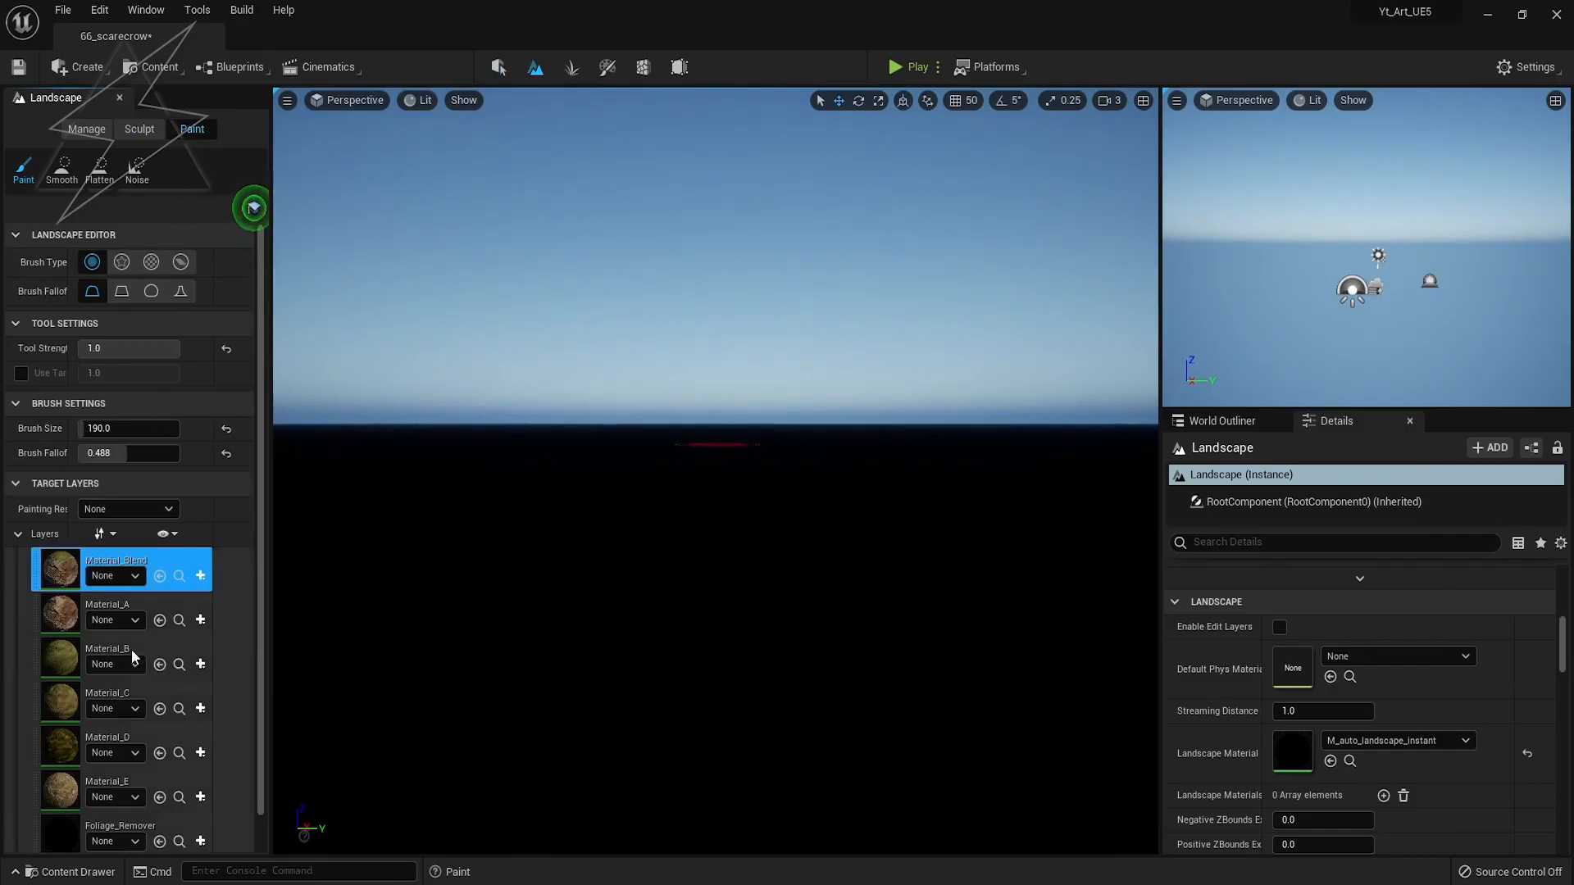
click(200, 797)
click(242, 840)
click(808, 620)
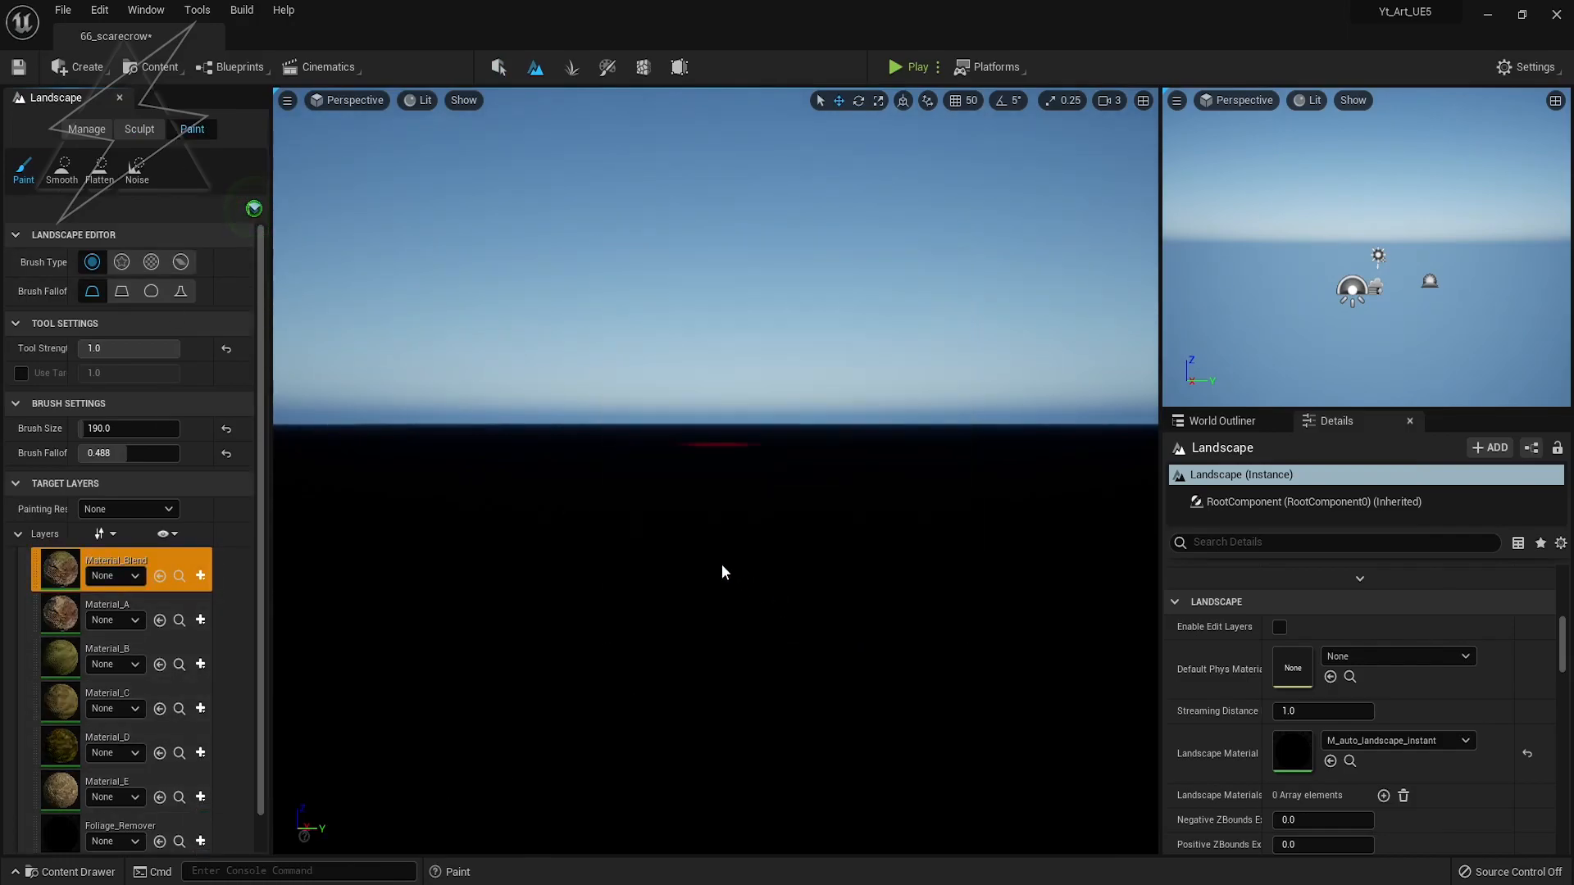
click(498, 68)
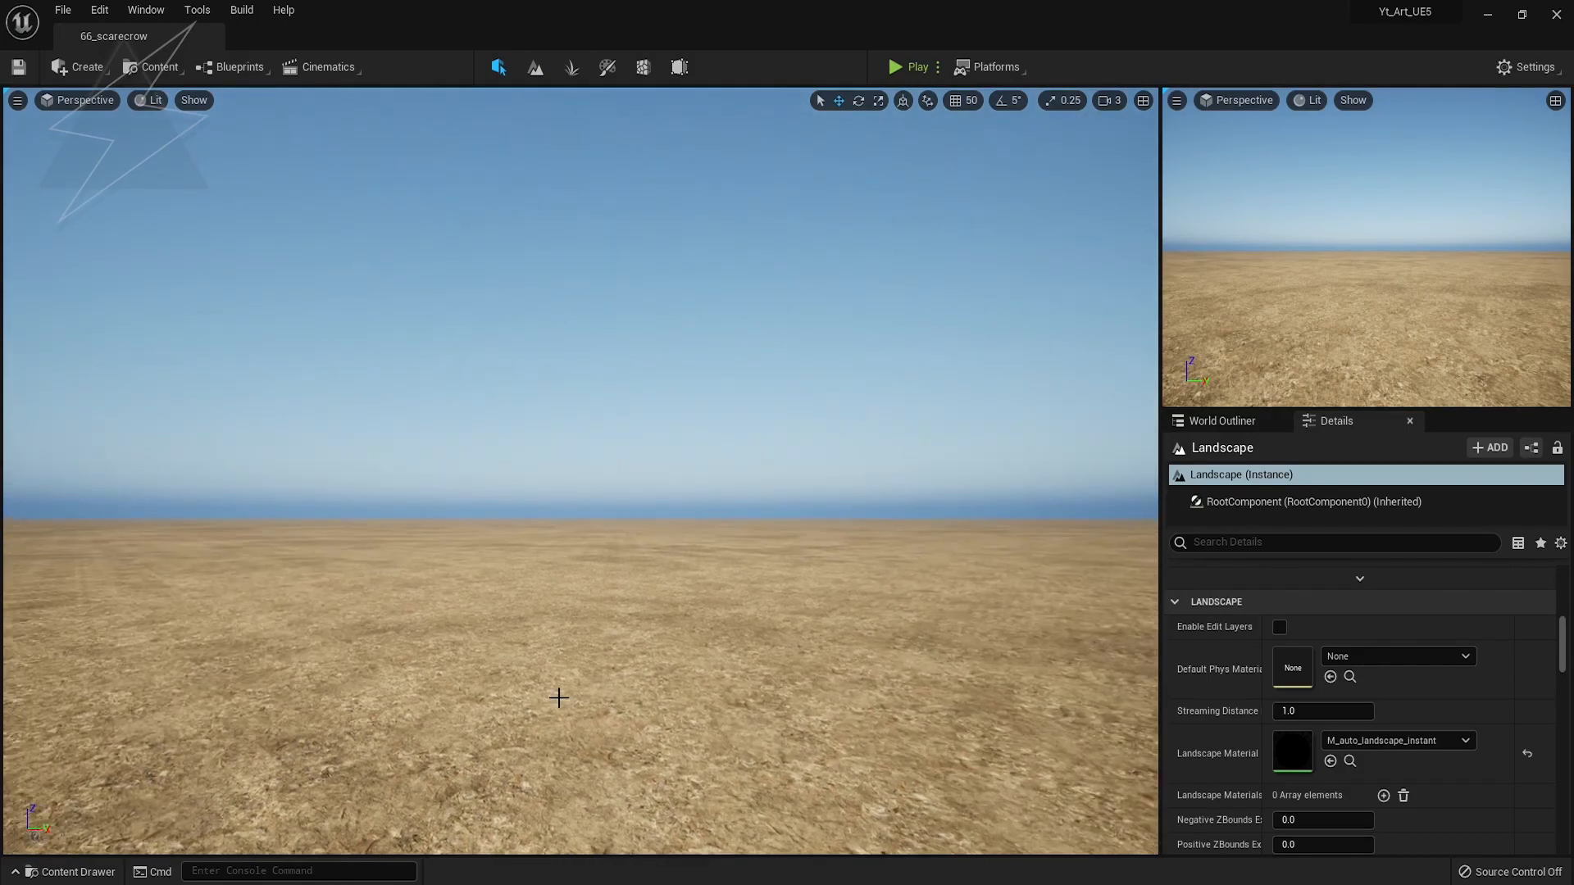
Add the wheat plant mesh as a foliage type for painting
click(572, 68)
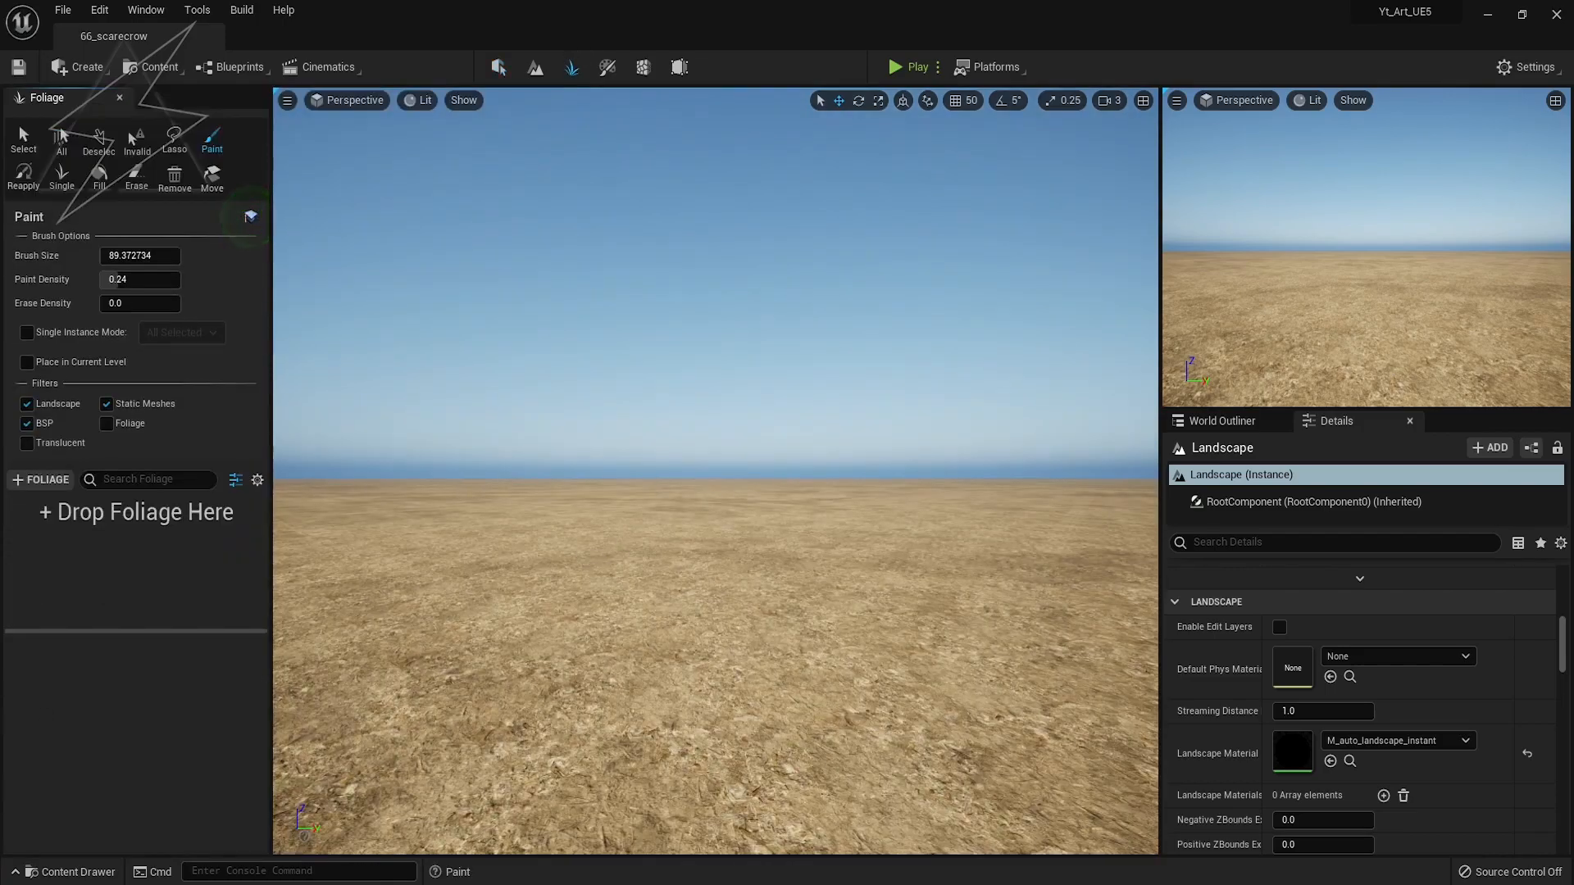
mouse_move(4, 565)
mouse_down()
mouse_move(100, 564)
mouse_move(103, 580)
mouse_up()
Paint a trial stroke of wheat foliage on the landscape and undo the recent changes
mouse_move(414, 695)
mouse_down()
mouse_move(720, 623)
mouse_move(1041, 582)
mouse_move(730, 647)
mouse_move(886, 640)
mouse_move(623, 625)
mouse_up()
key(ctrl+z)
key(ctrl+z)
key(ctrl+z)
key(ctrl+z)
key(ctrl+z)
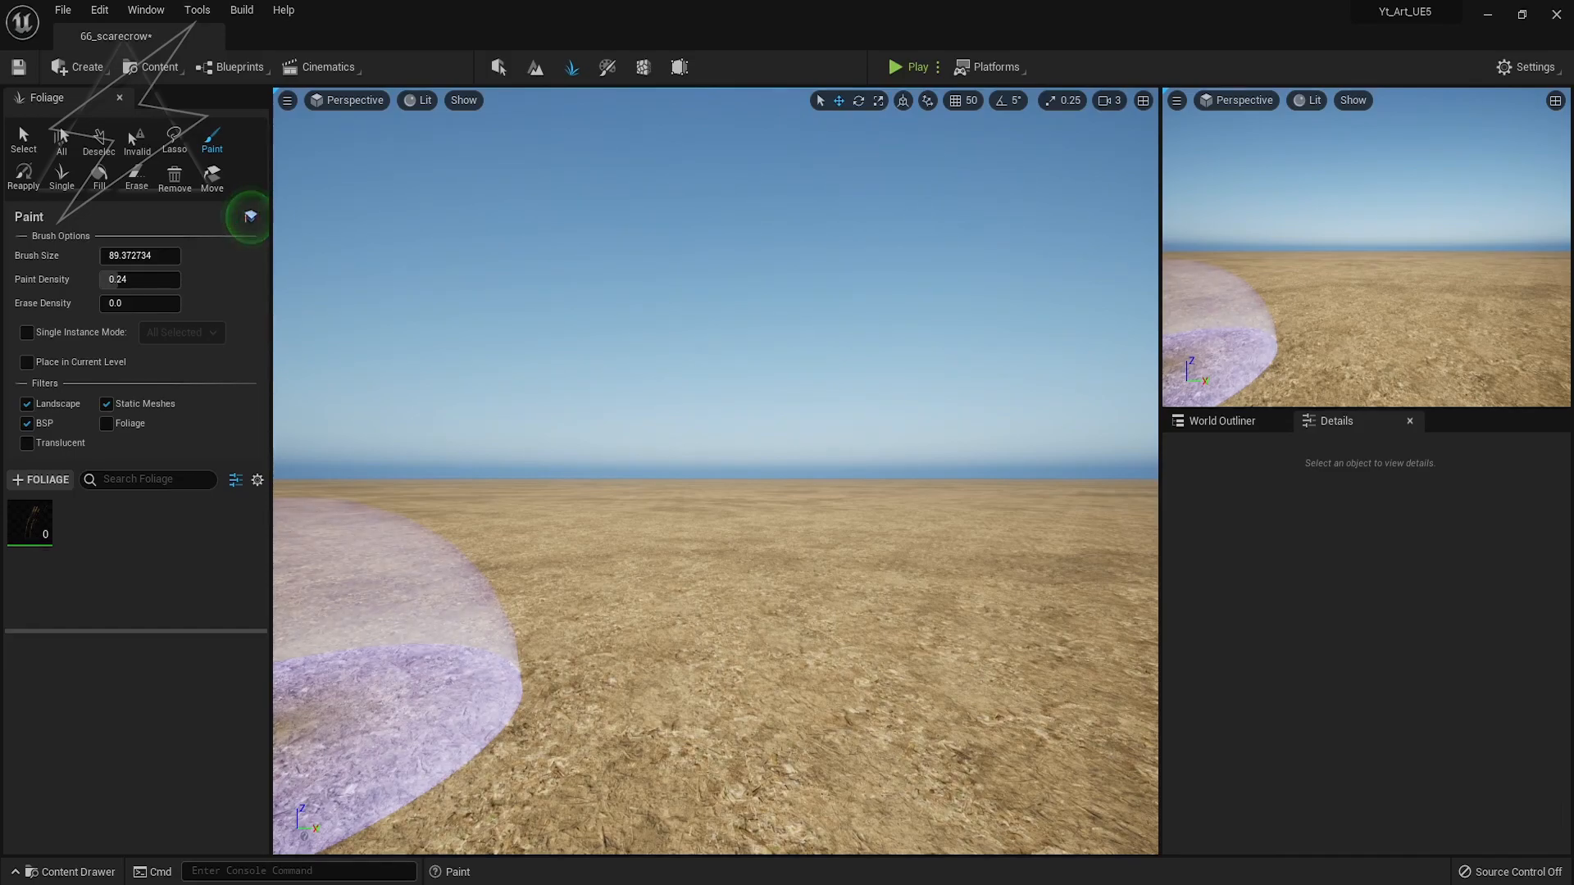
key(ctrl+z)
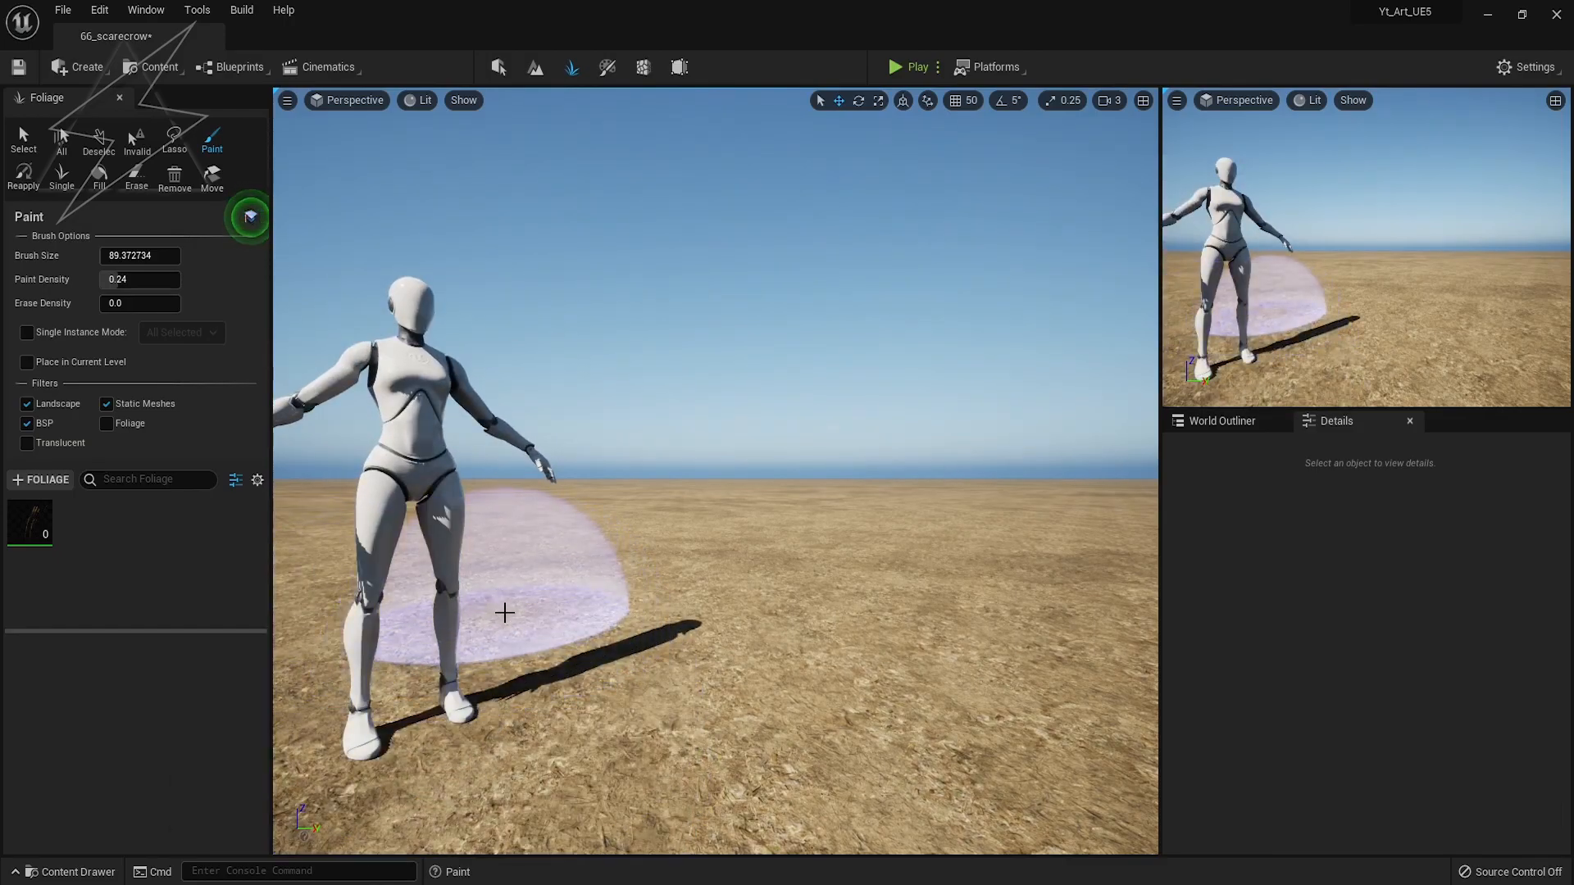
Delete the mannequin from the level
click(499, 66)
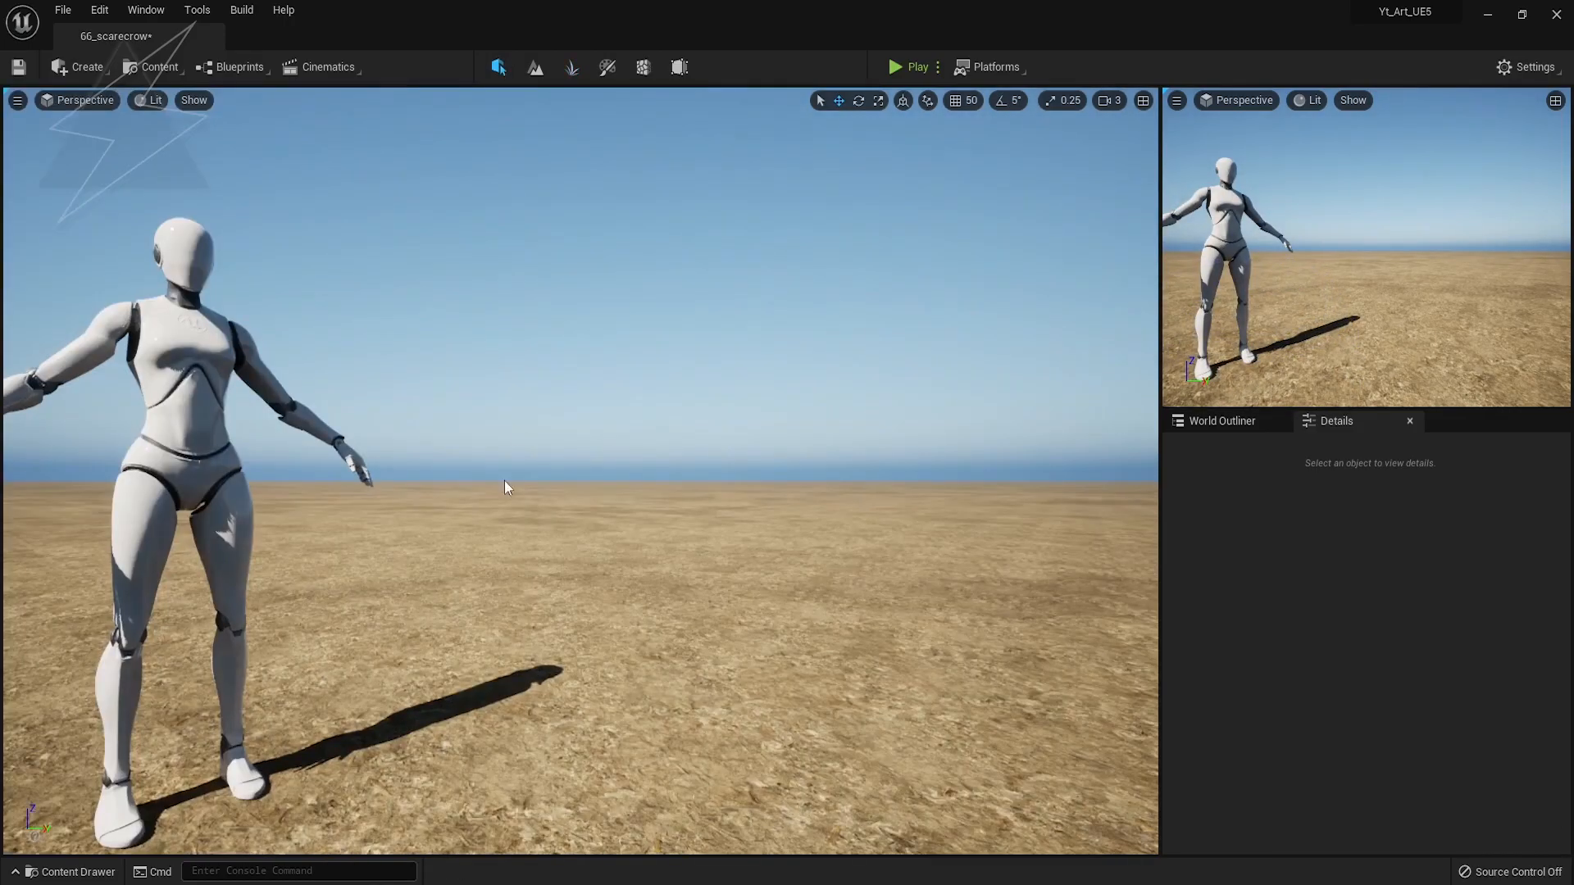
click(158, 403)
key(Delete)
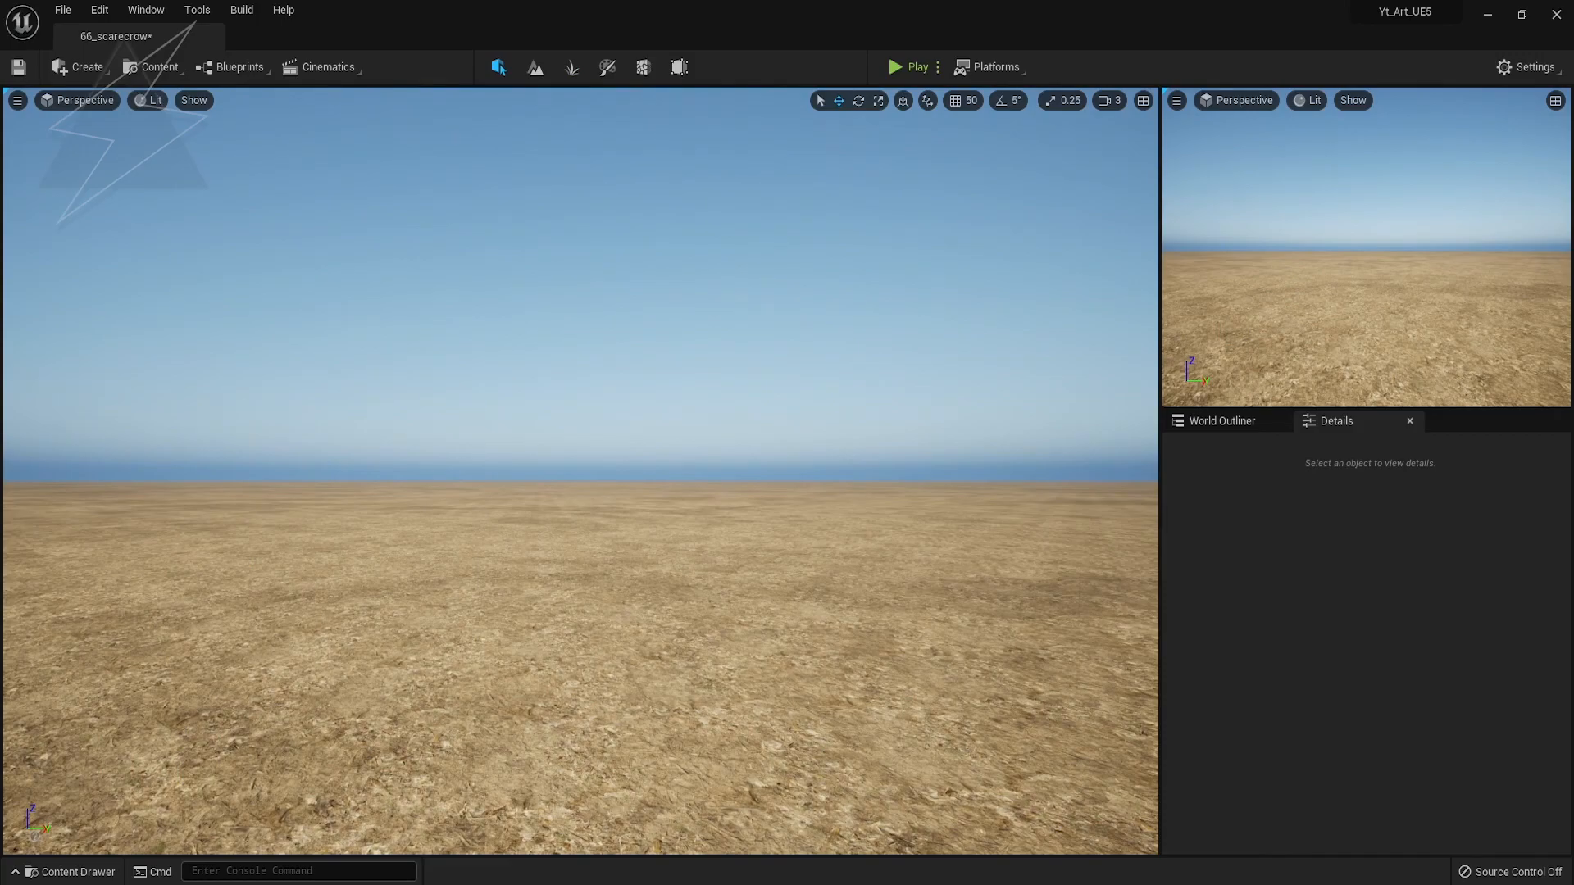
Place the scarecrow mesh on the landscape, shifting it further back near the middle of the view and rotating it
drag(380, 525, 393, 631)
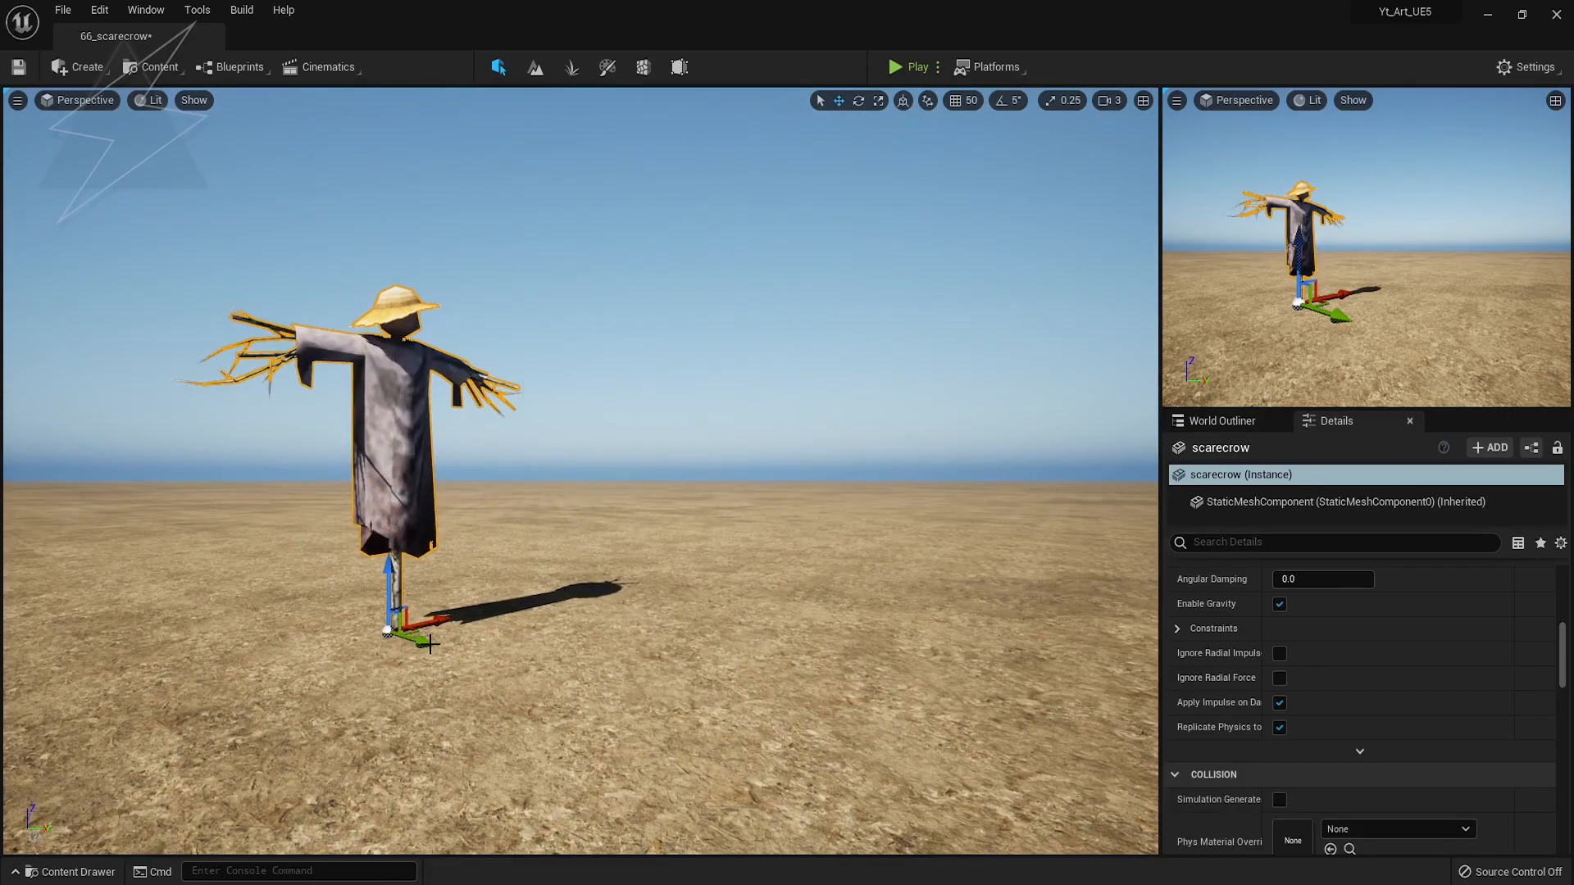
key(F11)
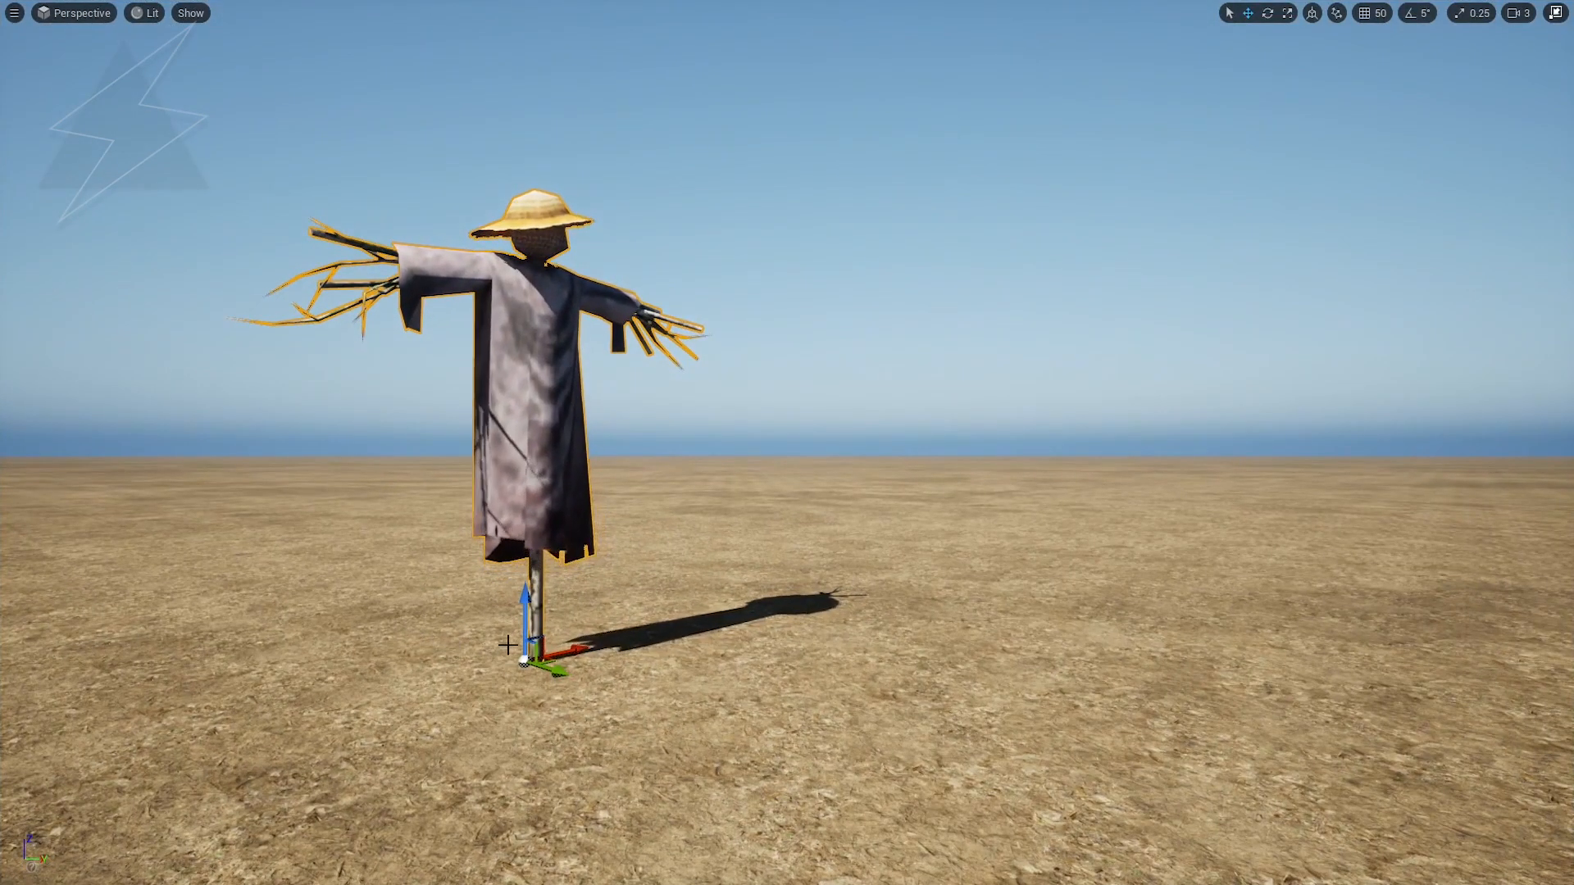
drag(590, 673, 841, 629)
key(e)
click(972, 408)
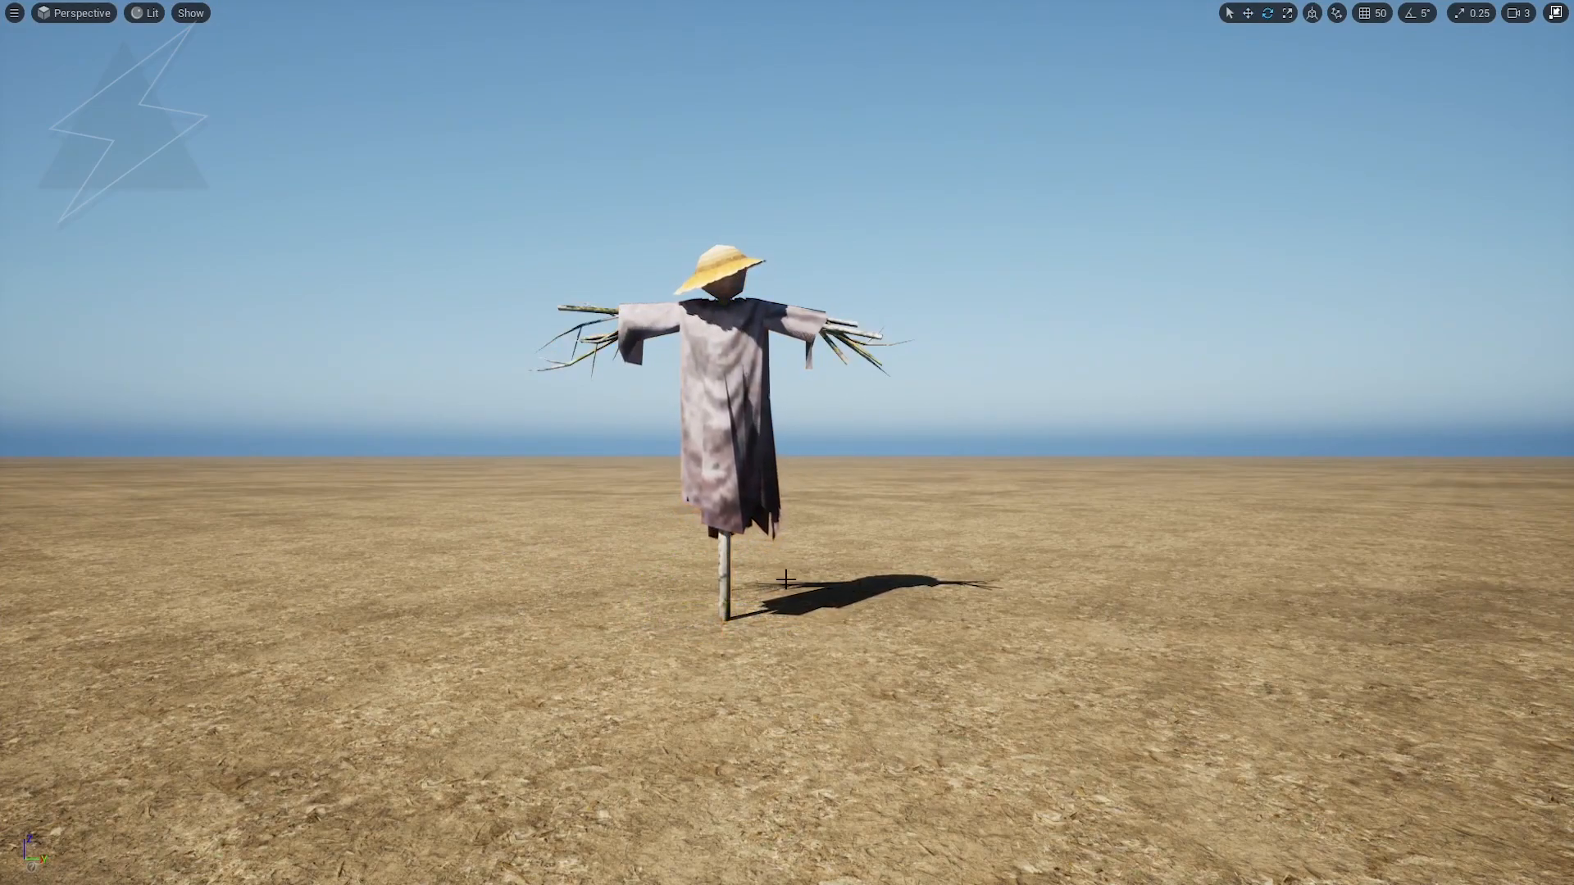
Paint a wheat clump beside the scarecrow, and set the foliage brush size to about 33.7 and paint density to 0.62
key(F11)
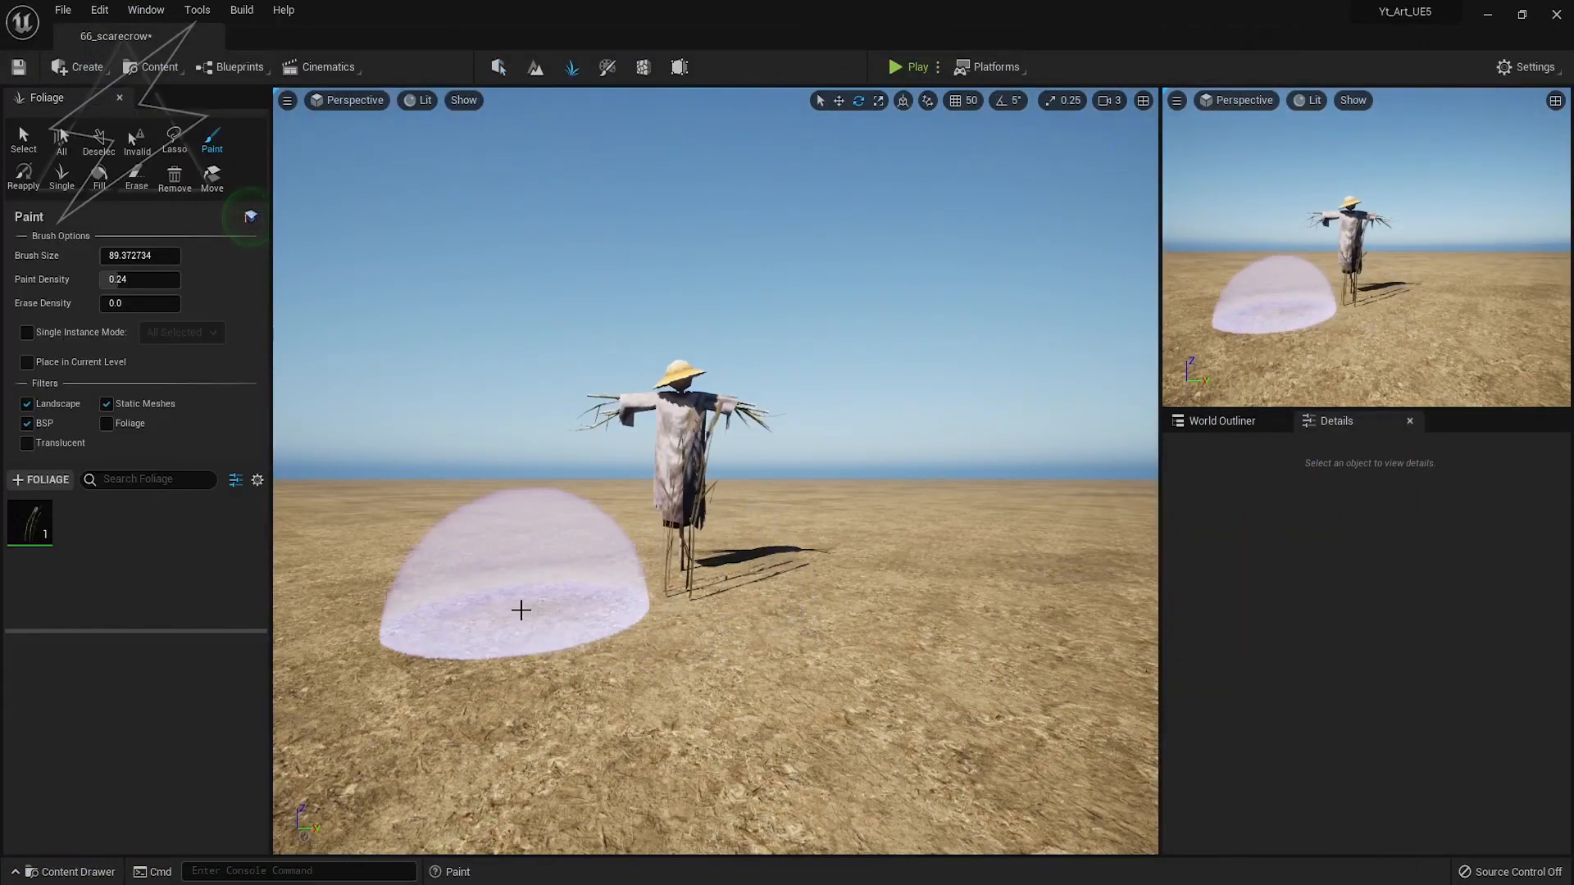
drag(446, 607, 379, 573)
key(bracketleft)
key(bracketleft)
key(bracketleft)
key(bracketleft)
key(bracketleft)
key(bracketleft)
key(bracketleft)
key(bracketleft)
key(bracketleft)
key(bracketleft)
key(bracketleft)
key(bracketleft)
key(bracketleft)
key(bracketleft)
key(bracketleft)
key(bracketleft)
key(bracketleft)
key(bracketleft)
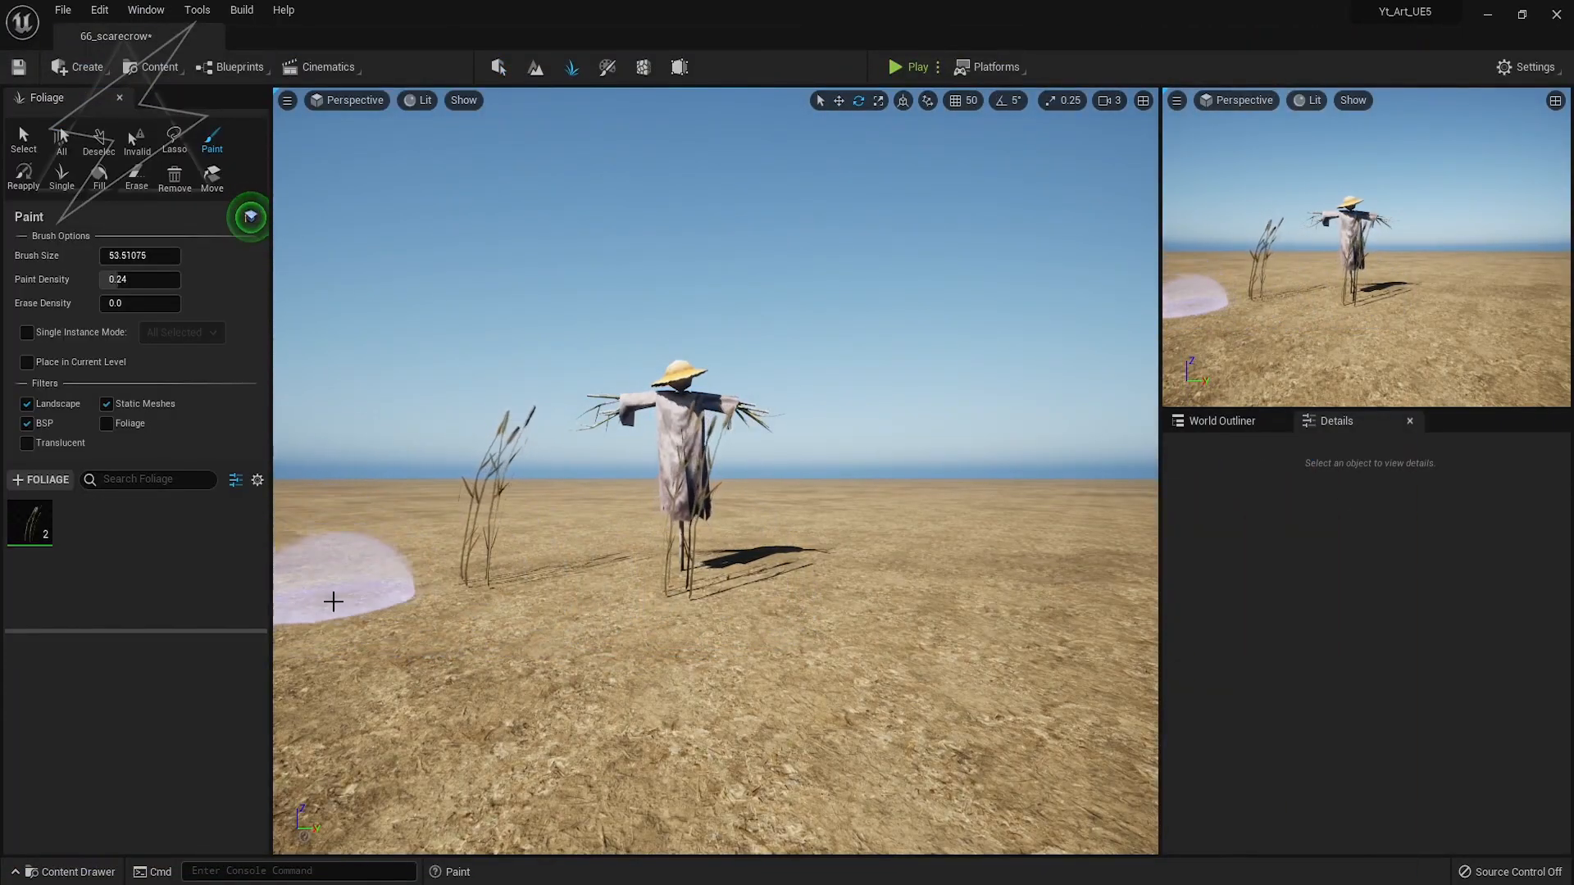
drag(126, 283, 156, 283)
Paint a denser wheat cluster in the foreground beside the scarecrow and erase the excess stalks
click(300, 635)
mouse_move(300, 635)
mouse_down()
mouse_move(436, 622)
mouse_move(361, 703)
mouse_move(492, 795)
mouse_move(843, 786)
mouse_move(598, 765)
mouse_up()
mouse_move(807, 771)
shift+mouse_down()
mouse_move(467, 727)
mouse_move(350, 665)
shift+mouse_up()
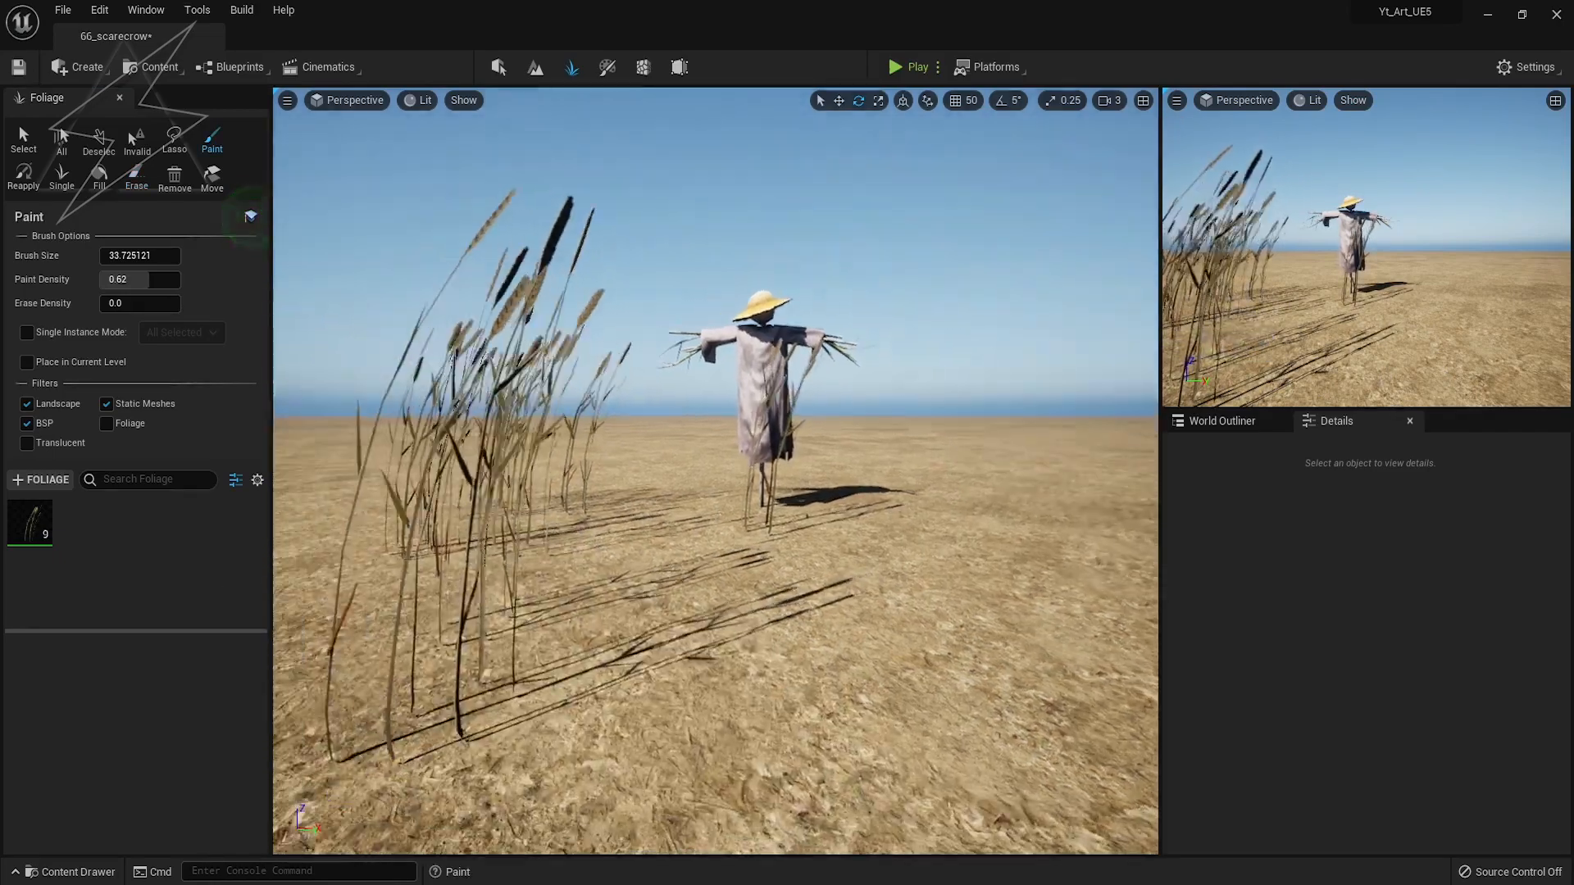
Paint wheat on both sides of the scarecrow and behind it in the full-screen viewport to form a field
key(F11)
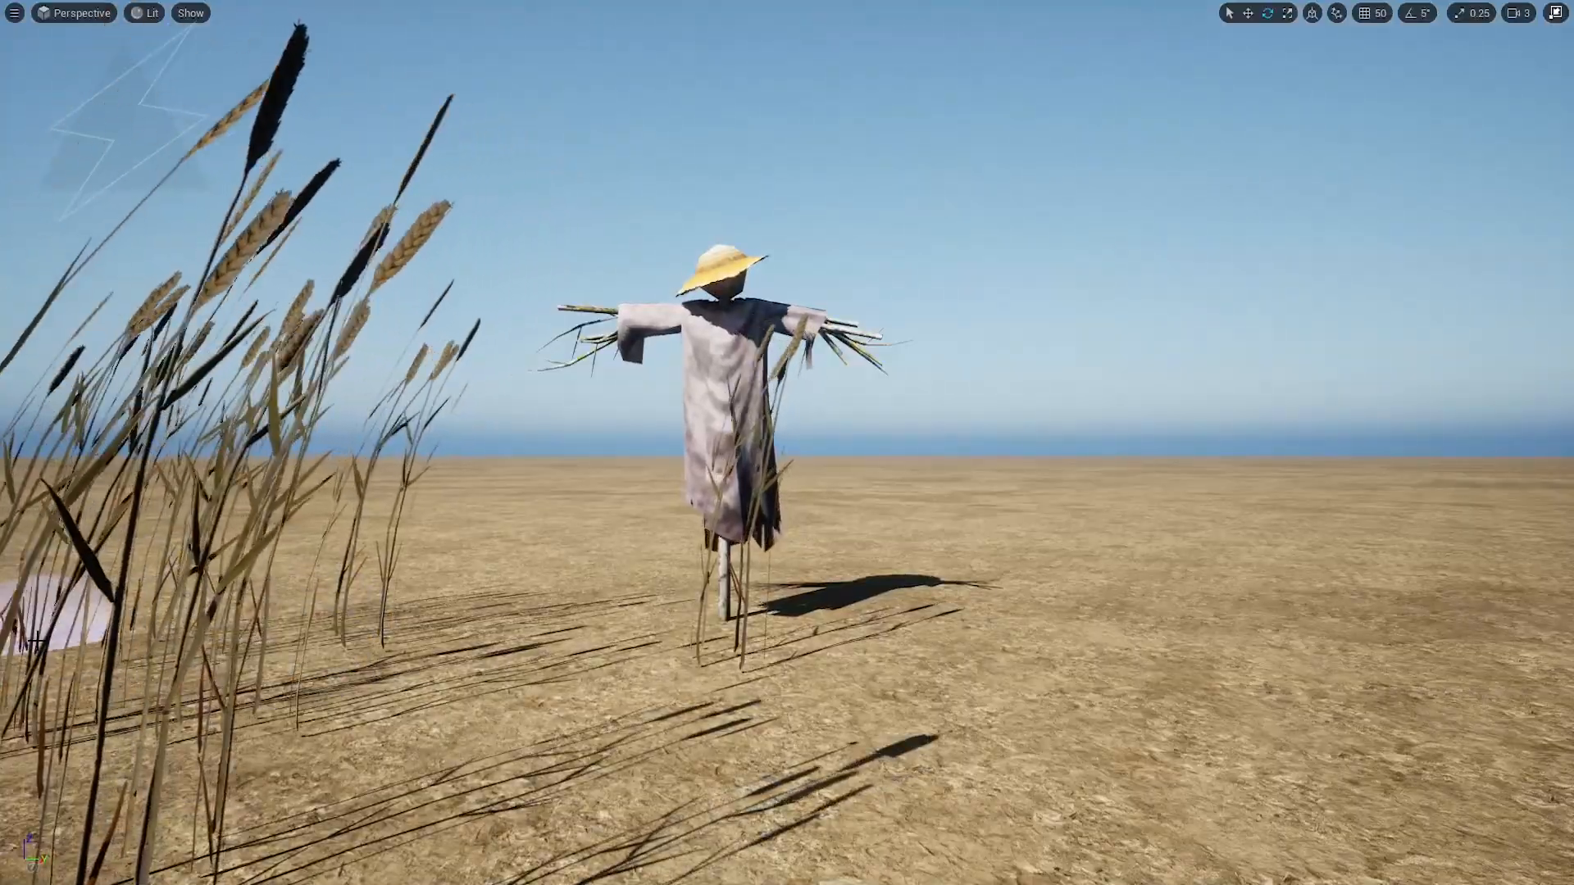
drag(66, 621, 457, 610)
drag(1156, 600, 1282, 533)
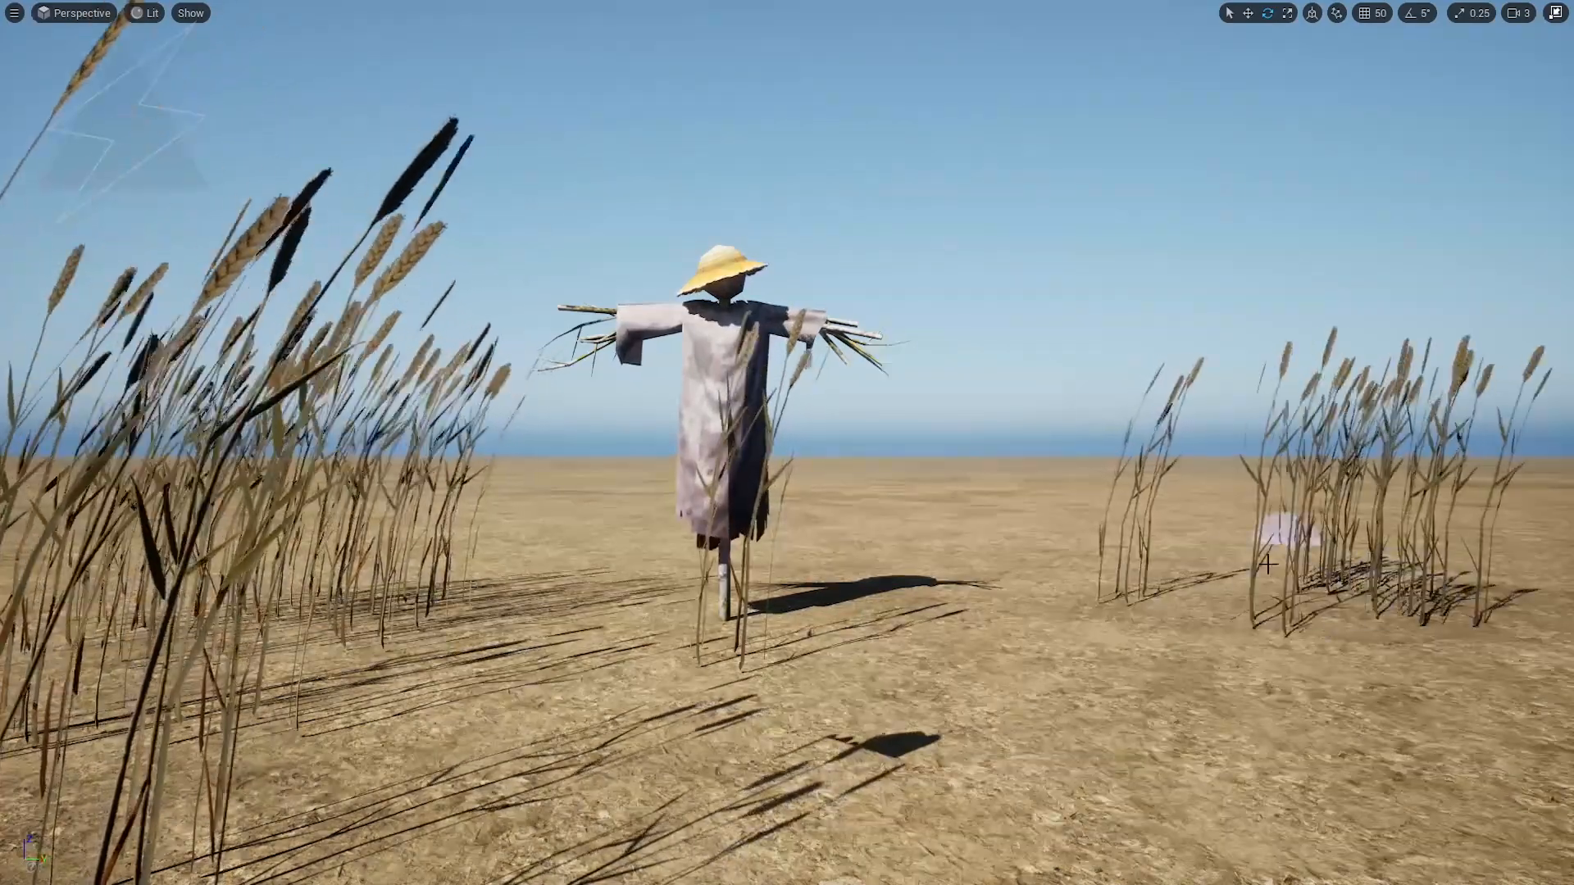
drag(1202, 785, 1454, 822)
mouse_move(1100, 686)
mouse_down()
mouse_move(1148, 578)
mouse_move(1102, 571)
mouse_up()
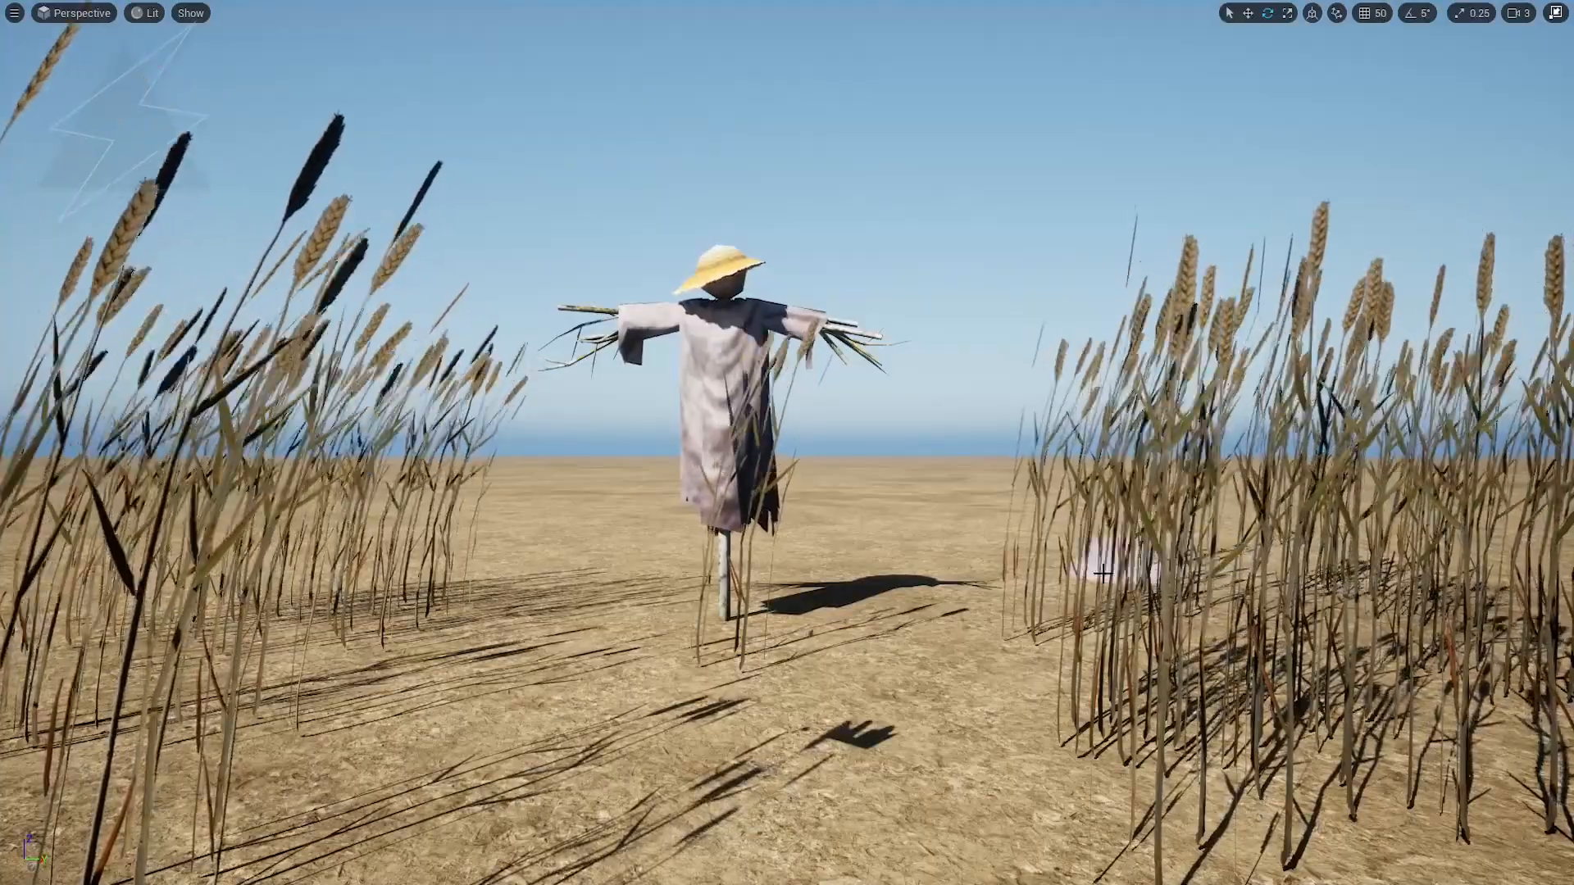
drag(888, 568, 910, 657)
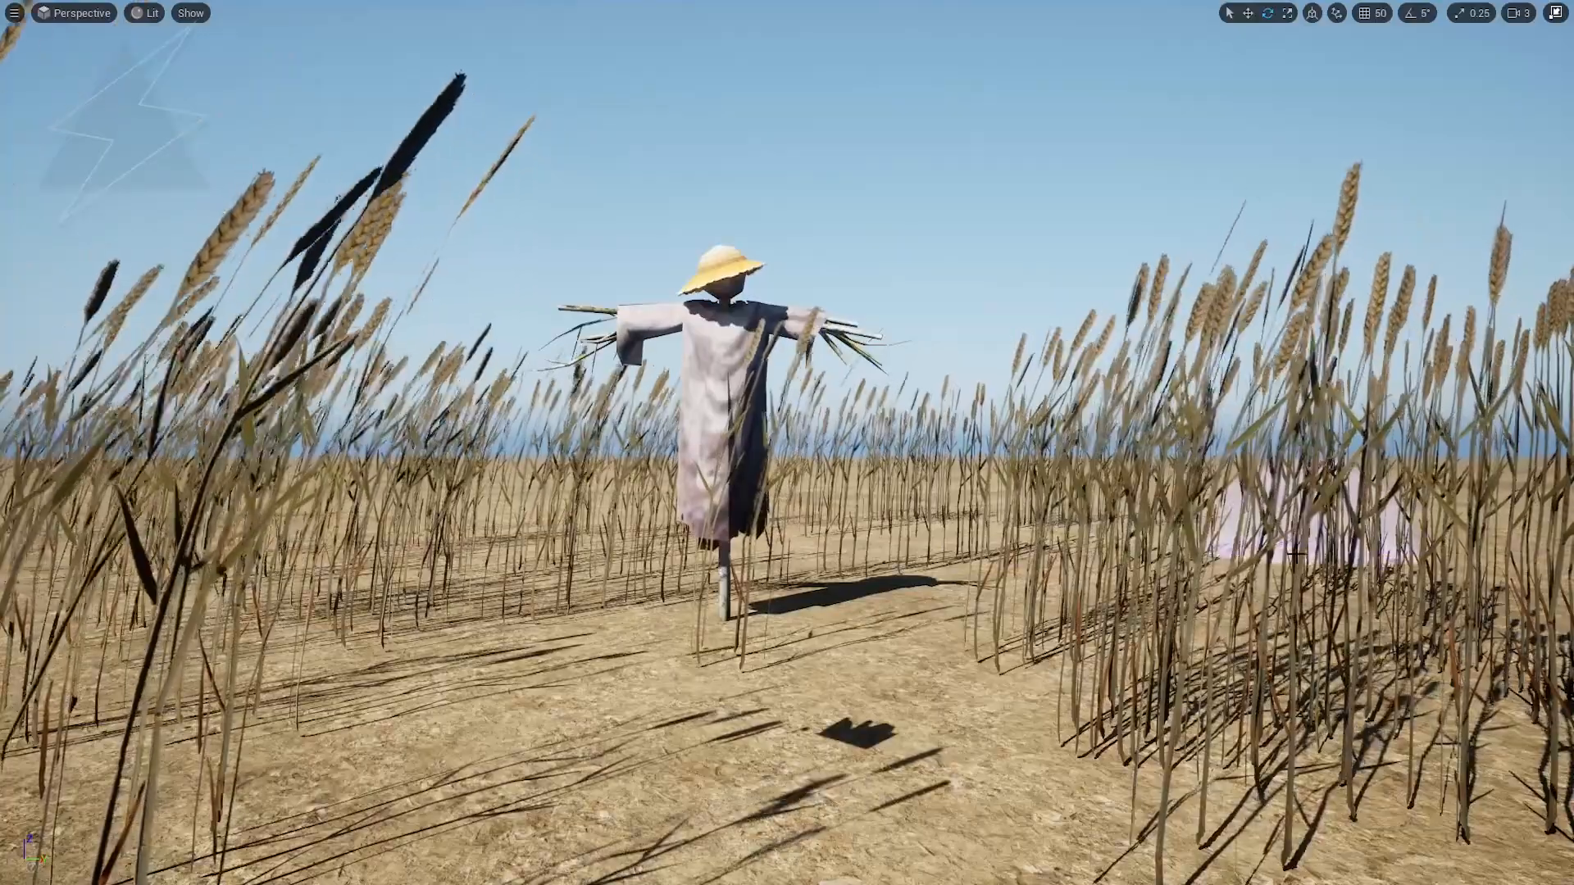
Paint more wheat stalks in the near foreground on both sides of the scarecrow, and exit the full-screen viewport
key(s)
right_drag(1412, 544, 1361, 615)
mouse_move(1147, 524)
mouse_down()
mouse_move(509, 491)
mouse_move(422, 348)
mouse_move(1119, 484)
mouse_move(1207, 419)
mouse_up()
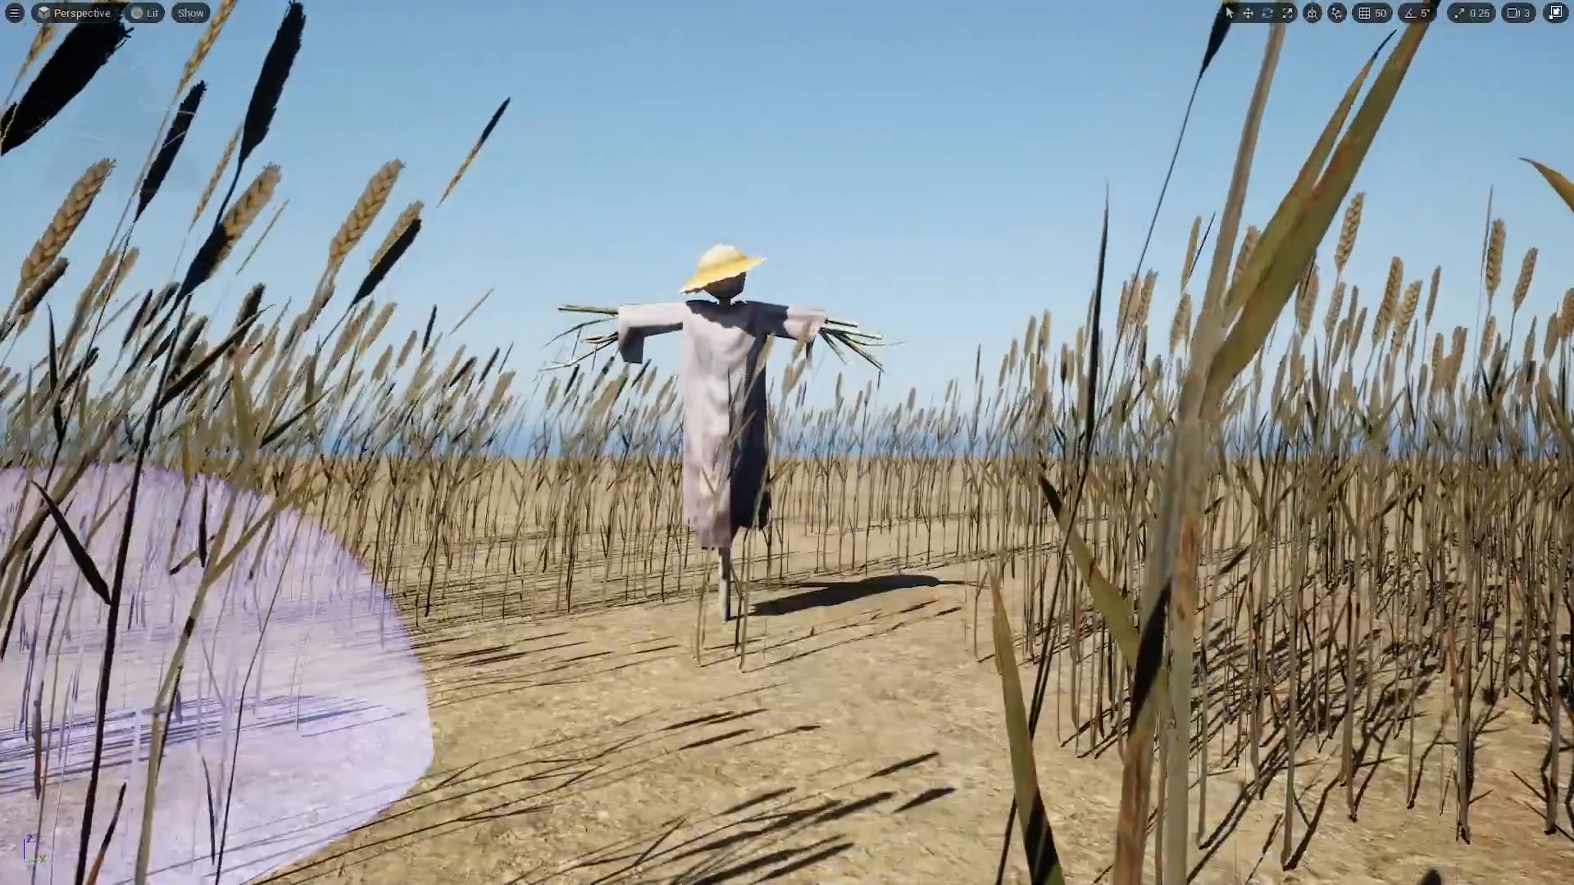
right_drag(211, 668, 210, 668)
key(F11)
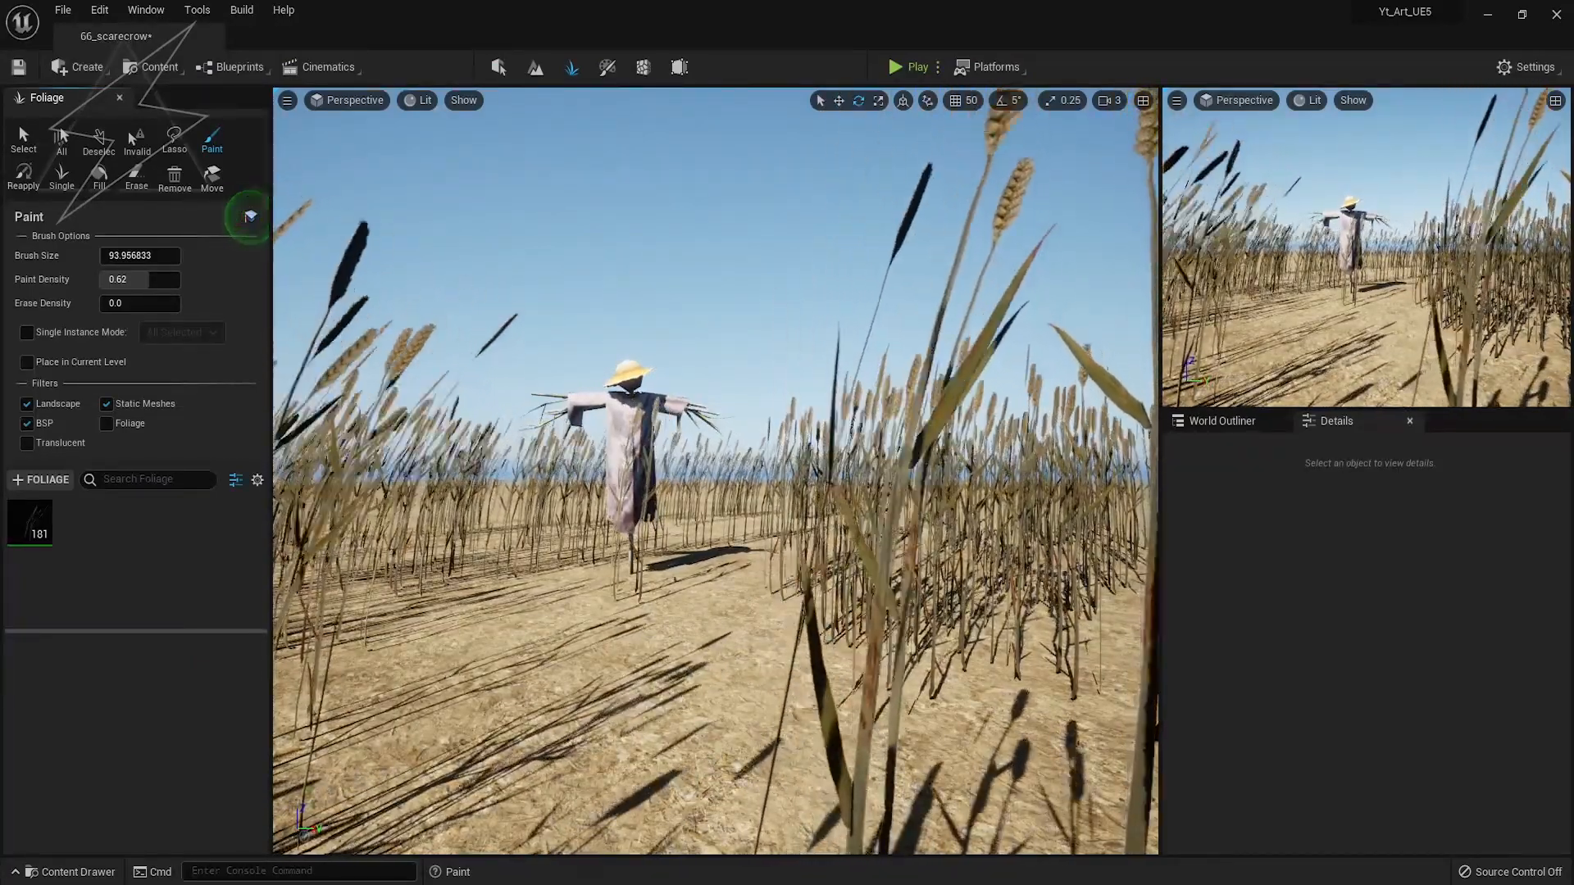
Add Grass_Wheat_mdl and S_Wheat_smdoejyr_Var5_lod0 to the foliage list, and try a Grass_Wheat_mdl stroke at 0.62 density before undoing it
drag(1, 563, 94, 558)
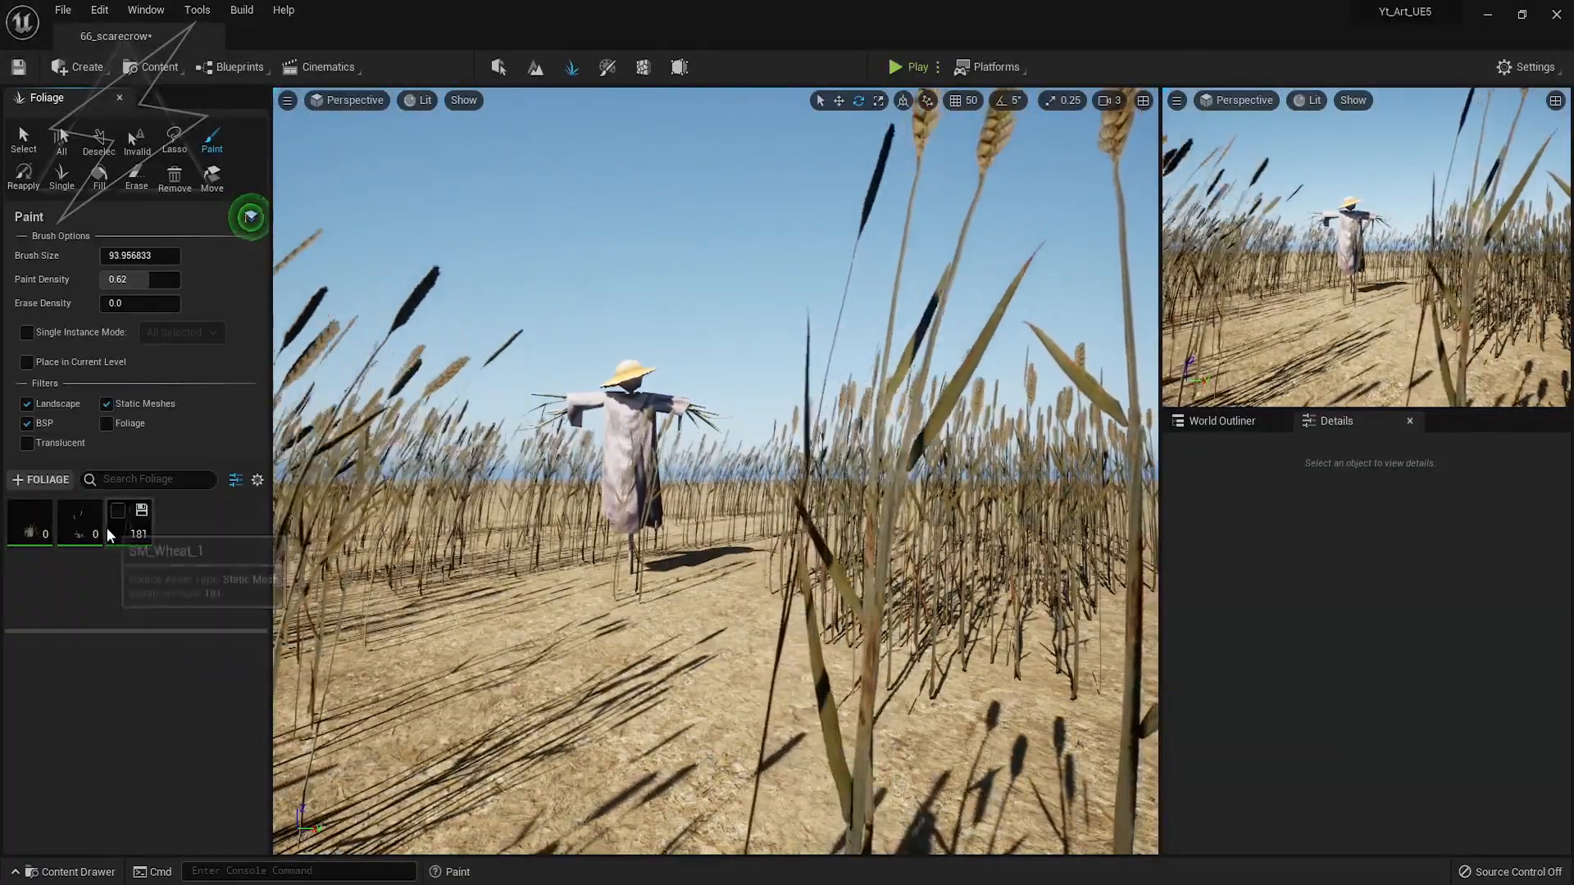
click(29, 529)
click(550, 648)
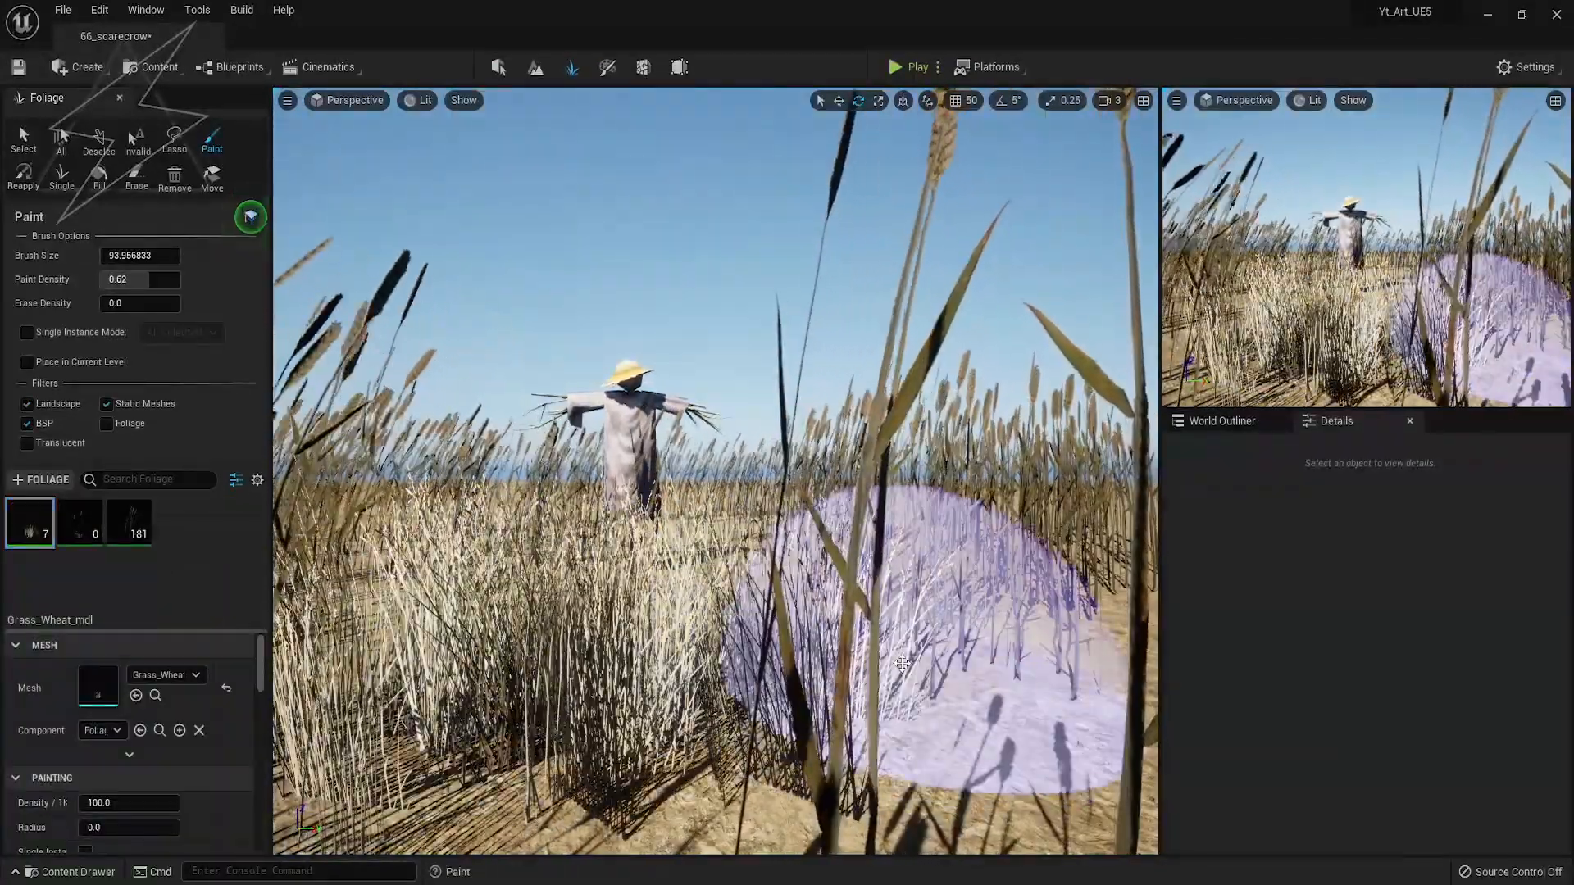
key(ctrl+z)
Set the paint density to 0.16 and paint Grass_Wheat_mdl across the ground on both sides of the scarecrow
drag(146, 280, 112, 280)
click(436, 614)
drag(755, 592, 891, 662)
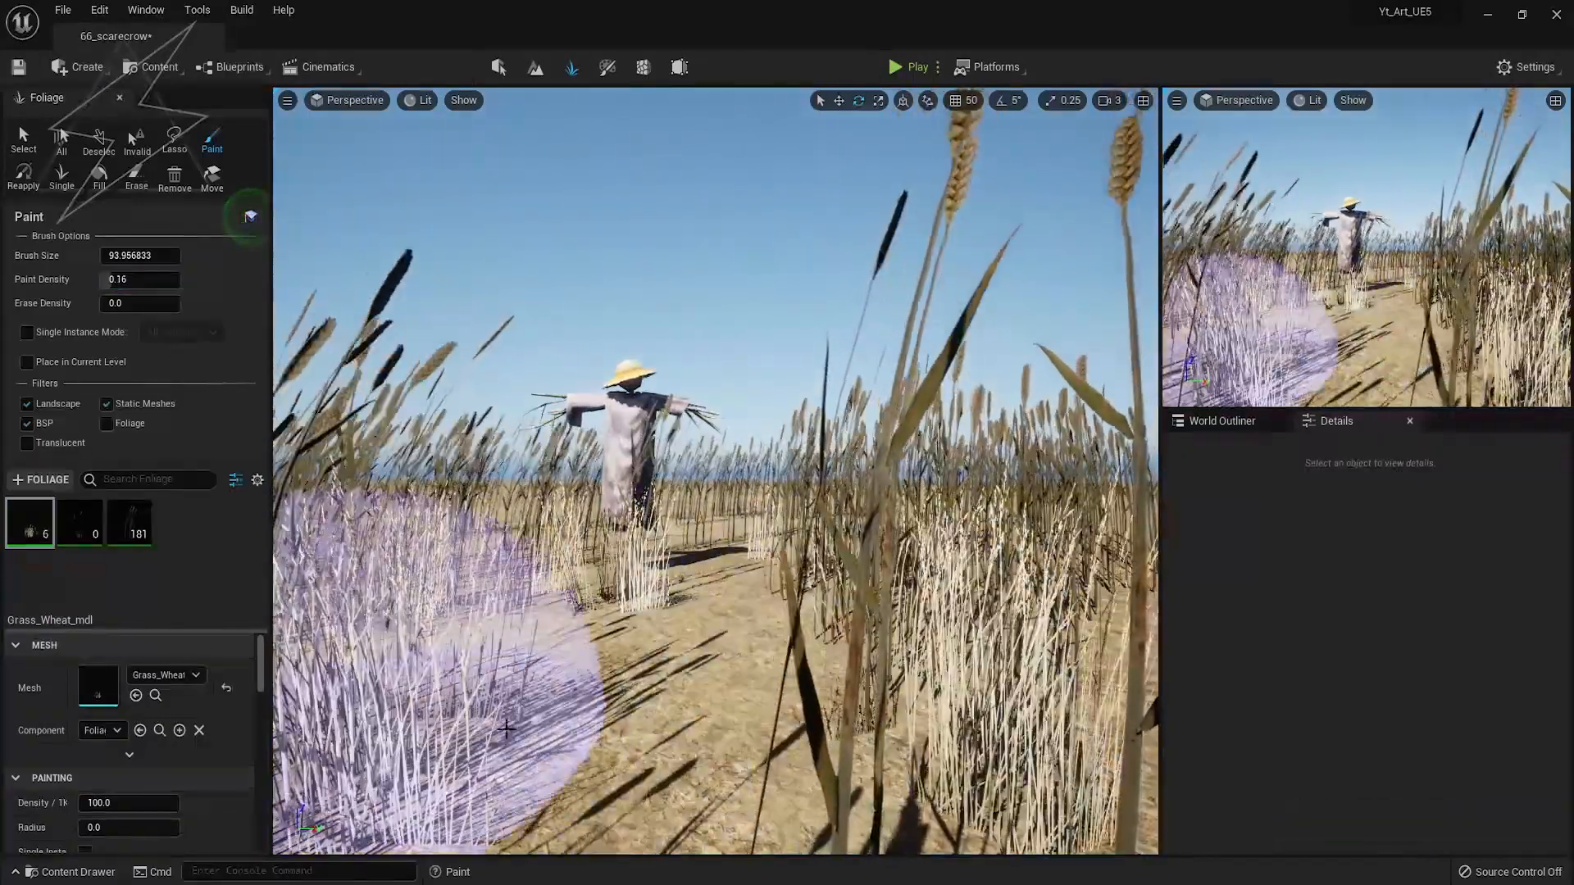
drag(443, 727, 667, 696)
Reduce the foliage brush size to about 33.7 and fill the bare ground in front of the scarecrow with Grass_Wheat_mdl
key(bracketleft)
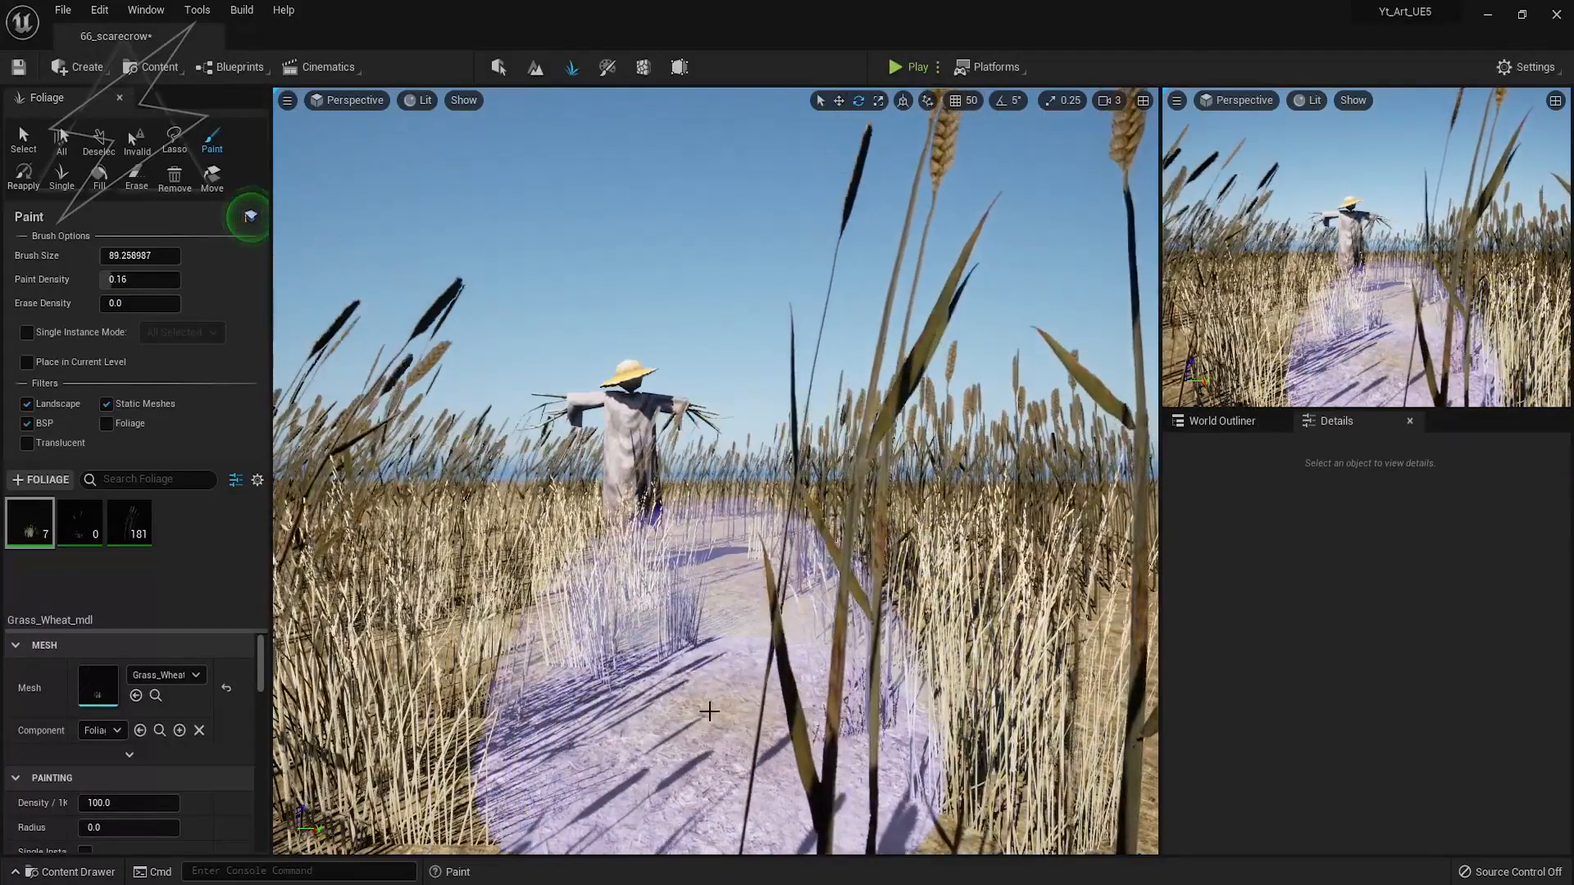
key(bracketleft)
key(bracketleft)
key(bracketleft)
key(bracketleft)
key(bracketleft)
key(bracketleft)
key(bracketleft)
key(bracketleft)
key(bracketleft)
key(bracketleft)
key(bracketleft)
key(bracketleft)
key(bracketleft)
key(bracketleft)
key(bracketleft)
key(bracketleft)
key(bracketleft)
key(bracketleft)
key(bracketleft)
drag(697, 758, 803, 789)
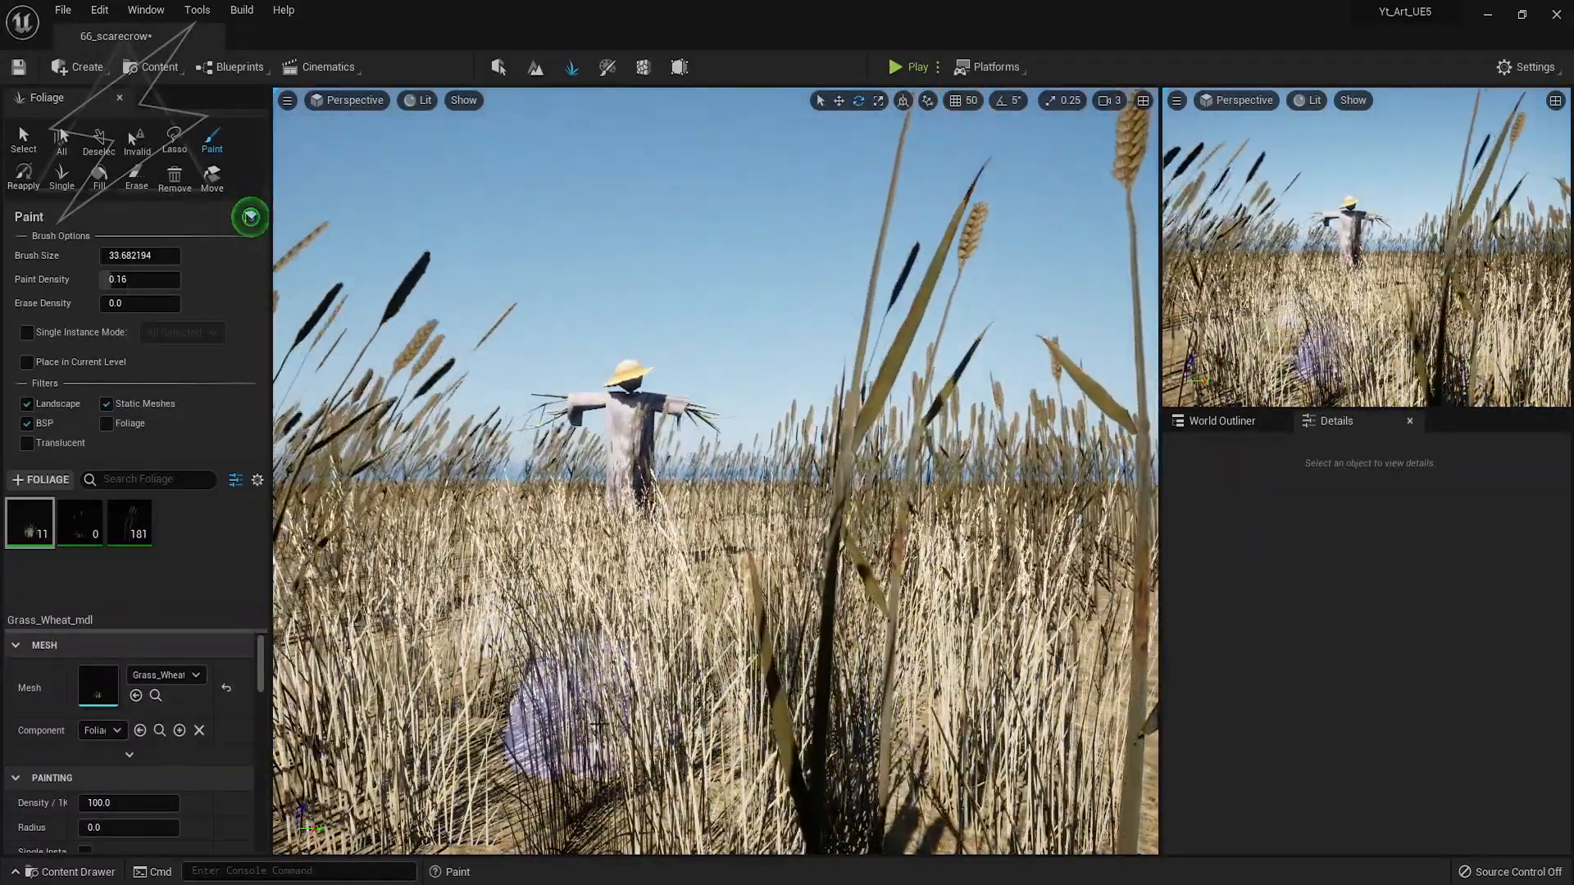
Paint S_Wheat_smdoejyr_Var5_lod0 in the foreground, and behind the scarecrow with the brush enlarged to about 77.2
click(67, 518)
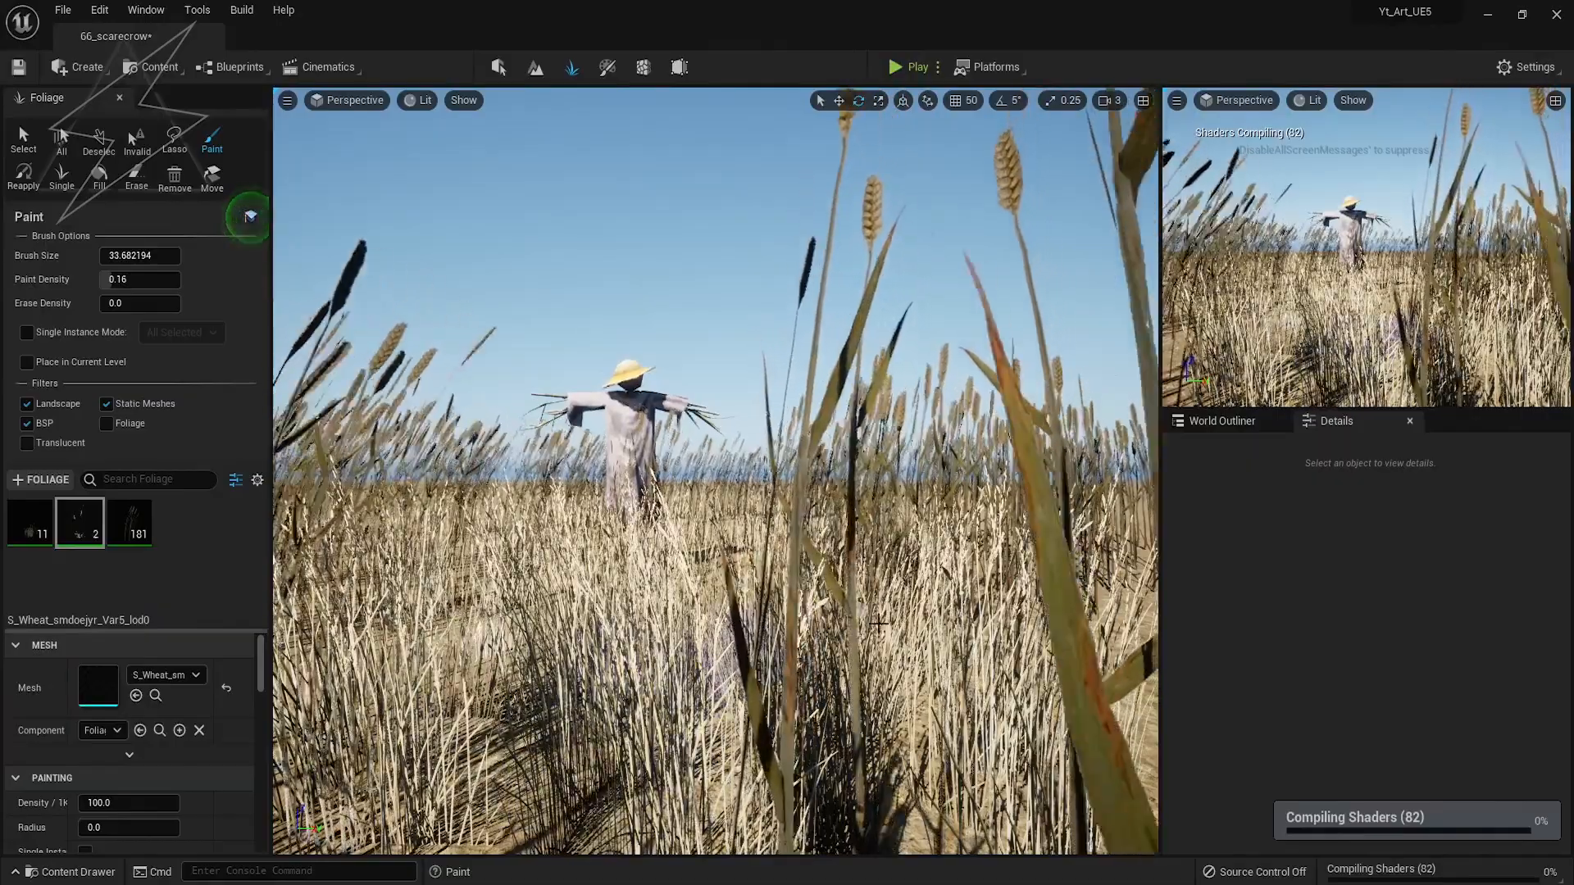
click(471, 751)
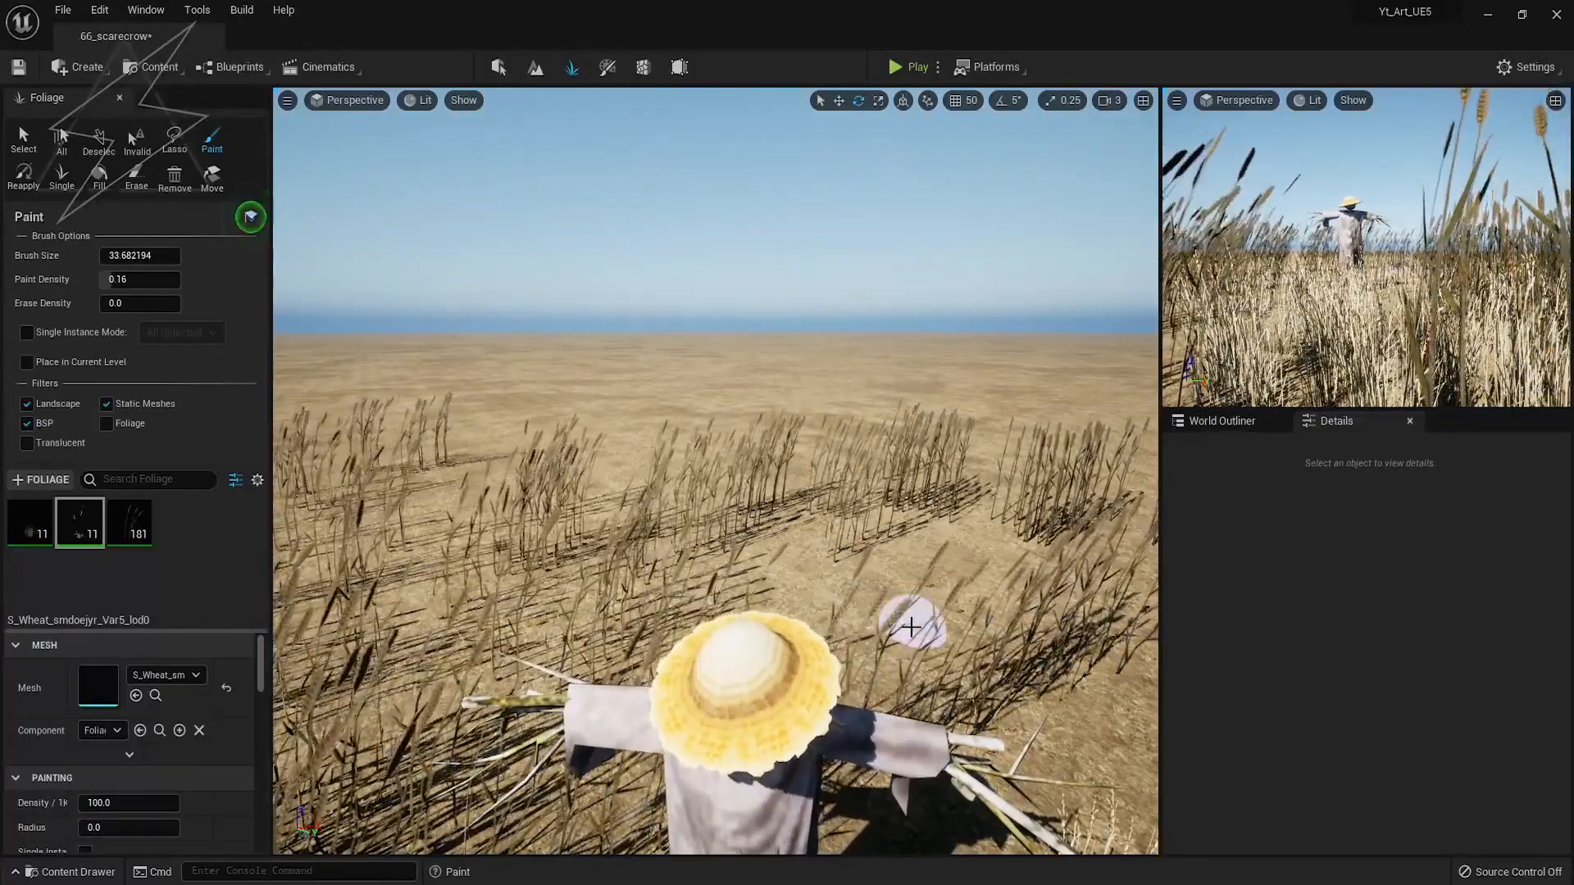
key(bracketright)
key(bracketright)
key(bracketright)
key(bracketright)
key(bracketright)
key(bracketright)
key(bracketright)
key(bracketright)
key(bracketright)
key(bracketright)
key(bracketright)
key(bracketright)
key(bracketright)
key(bracketright)
key(bracketright)
key(bracketright)
key(bracketright)
drag(538, 629, 483, 557)
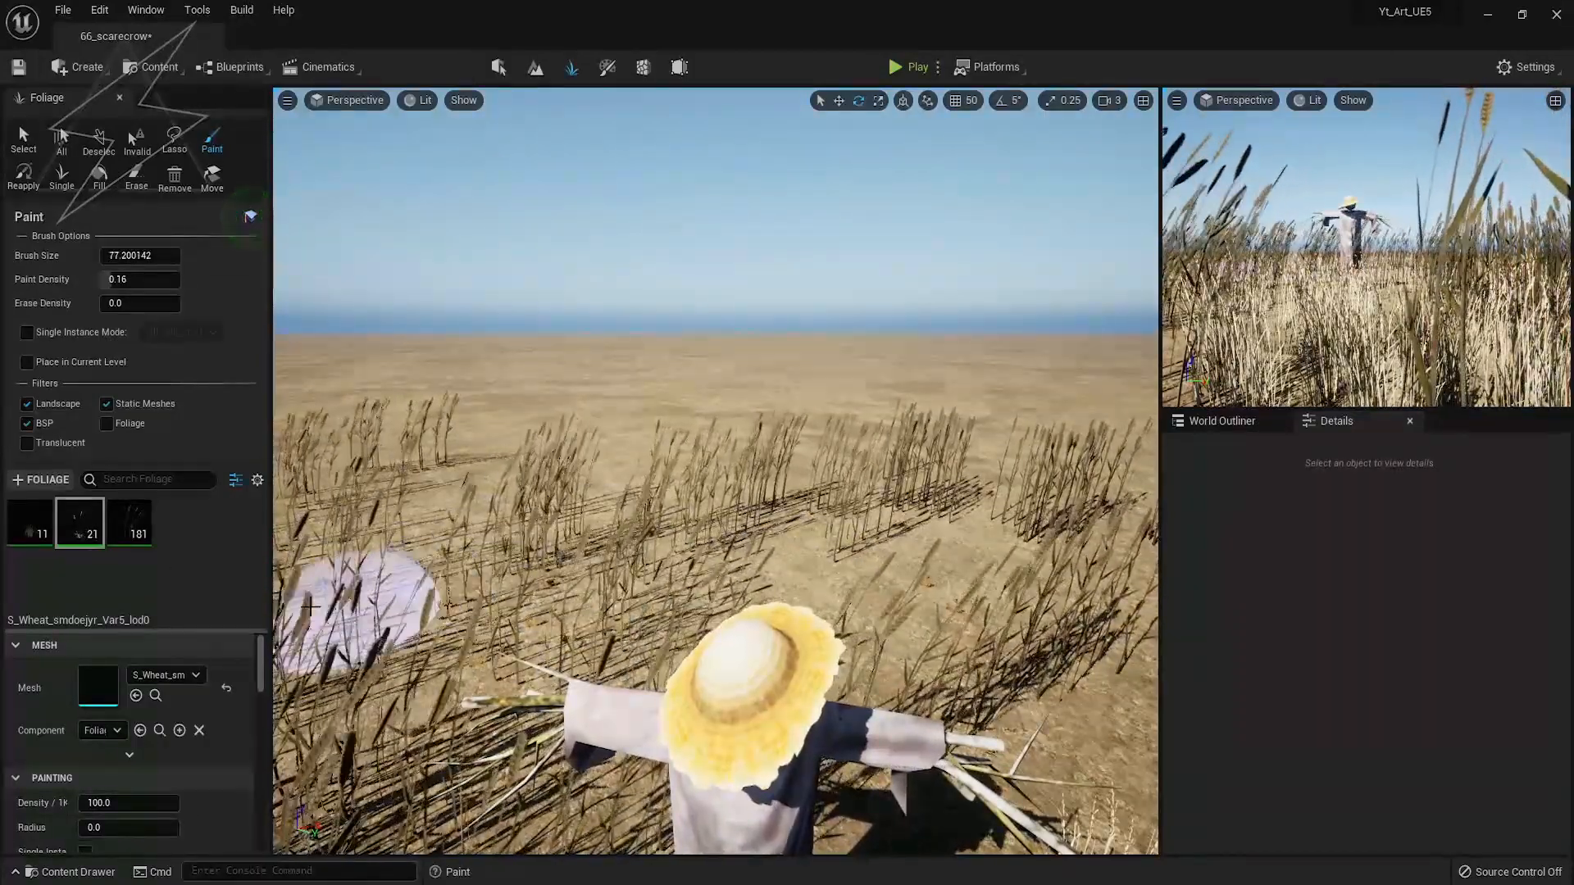
Paint Grass_Wheat_mdl across the area behind the scarecrow and thicken it around the scarecrow's base
click(30, 523)
mouse_move(287, 676)
mouse_down()
mouse_move(369, 696)
mouse_move(955, 656)
mouse_move(860, 578)
mouse_move(294, 557)
mouse_move(366, 580)
mouse_move(1222, 544)
mouse_move(1016, 574)
mouse_move(753, 571)
mouse_move(685, 562)
mouse_move(598, 484)
mouse_move(440, 492)
mouse_move(696, 483)
mouse_move(943, 503)
mouse_move(608, 509)
mouse_move(679, 551)
mouse_move(657, 574)
mouse_up()
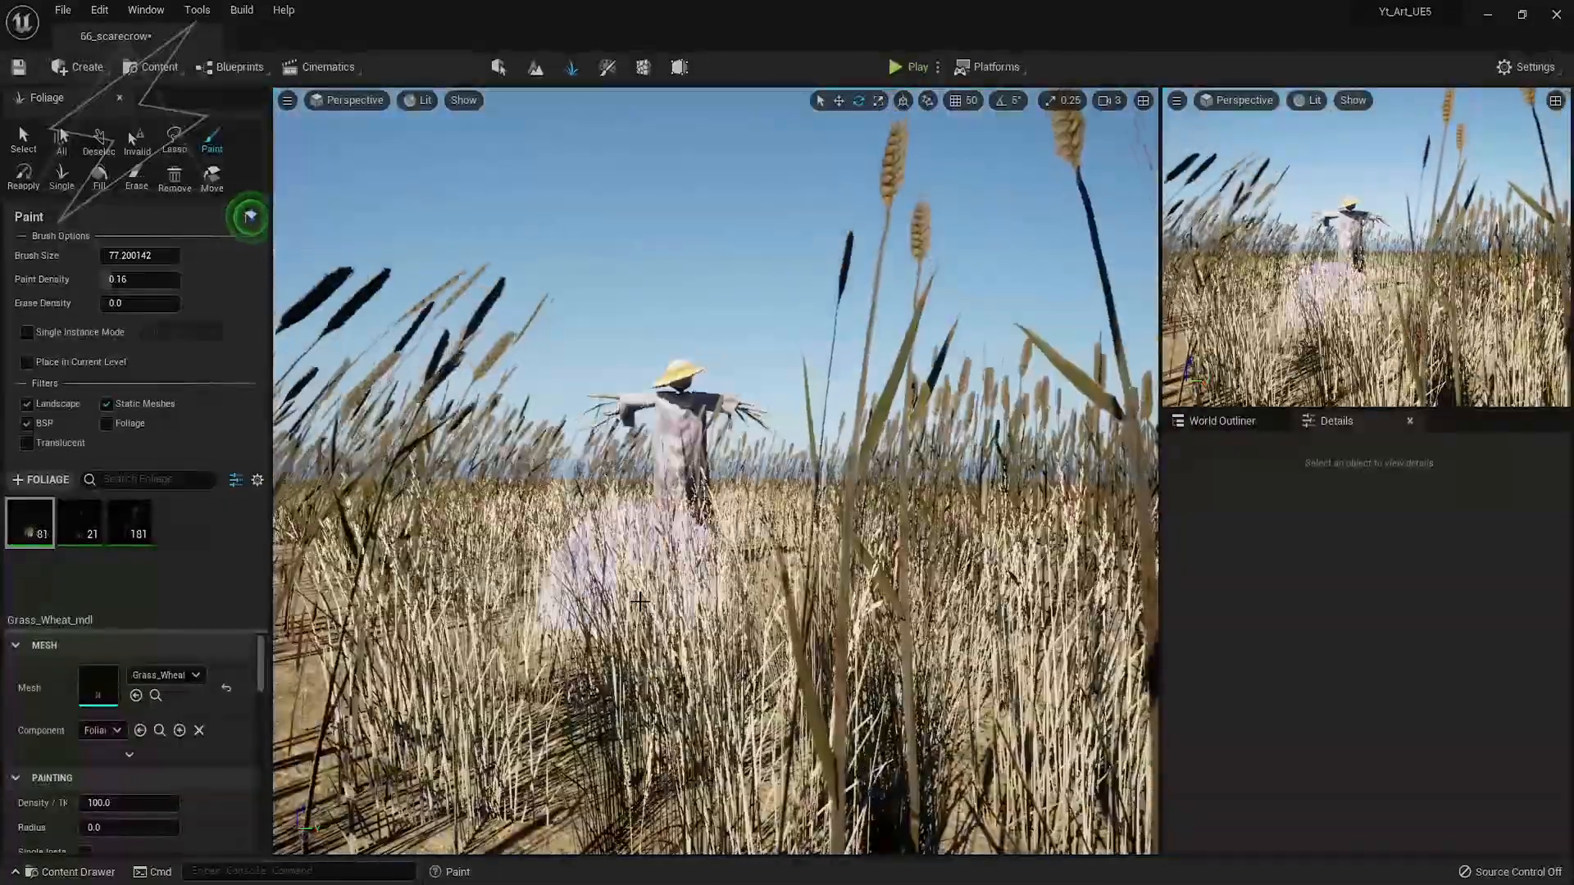
mouse_move(667, 527)
mouse_down()
mouse_move(689, 527)
mouse_move(665, 492)
mouse_up()
right_drag(665, 491, 652, 455)
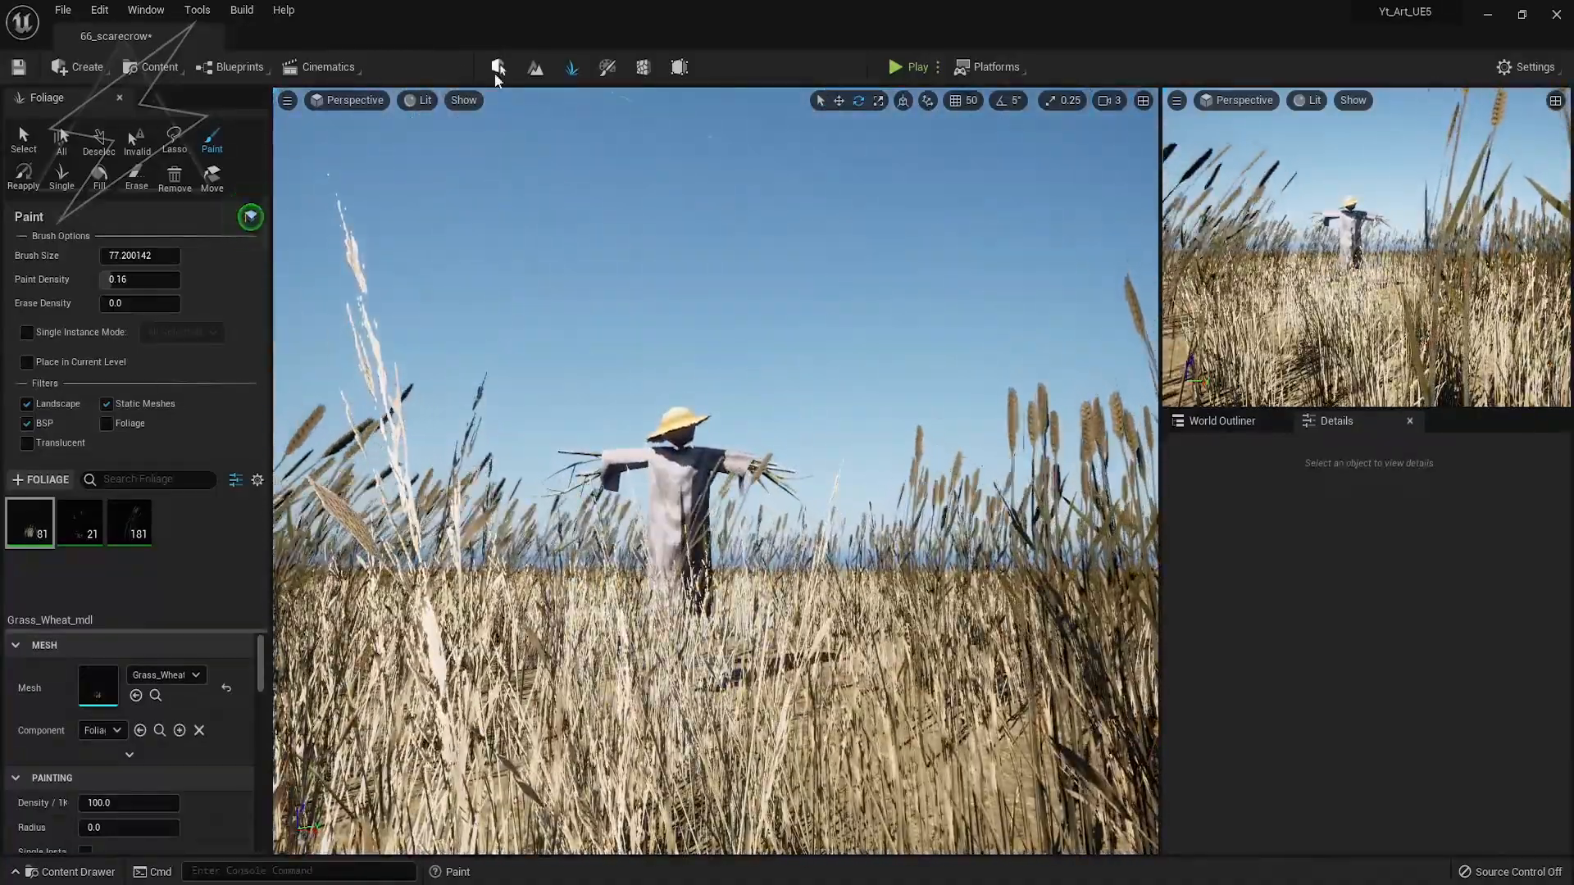
Switch to selection mode and adjust the scene's atmosphere settings to reduce the blue haze along the horizon
click(498, 66)
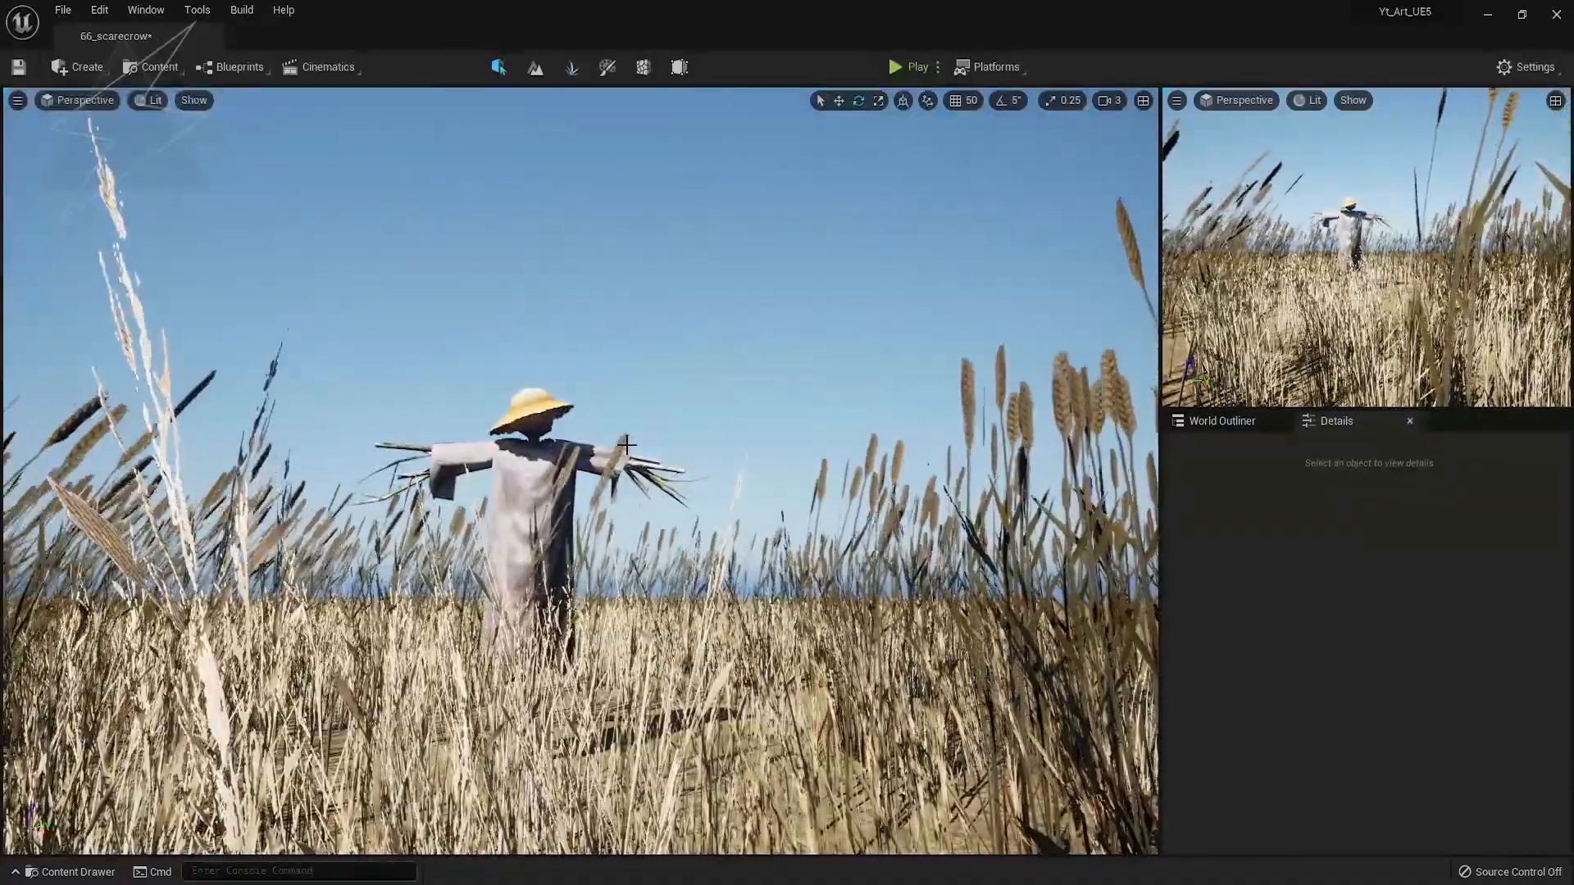
right_click(627, 445)
mouse_move(498, 338)
right_down()
mouse_move(521, 359)
mouse_move(482, 360)
mouse_move(474, 344)
right_up()
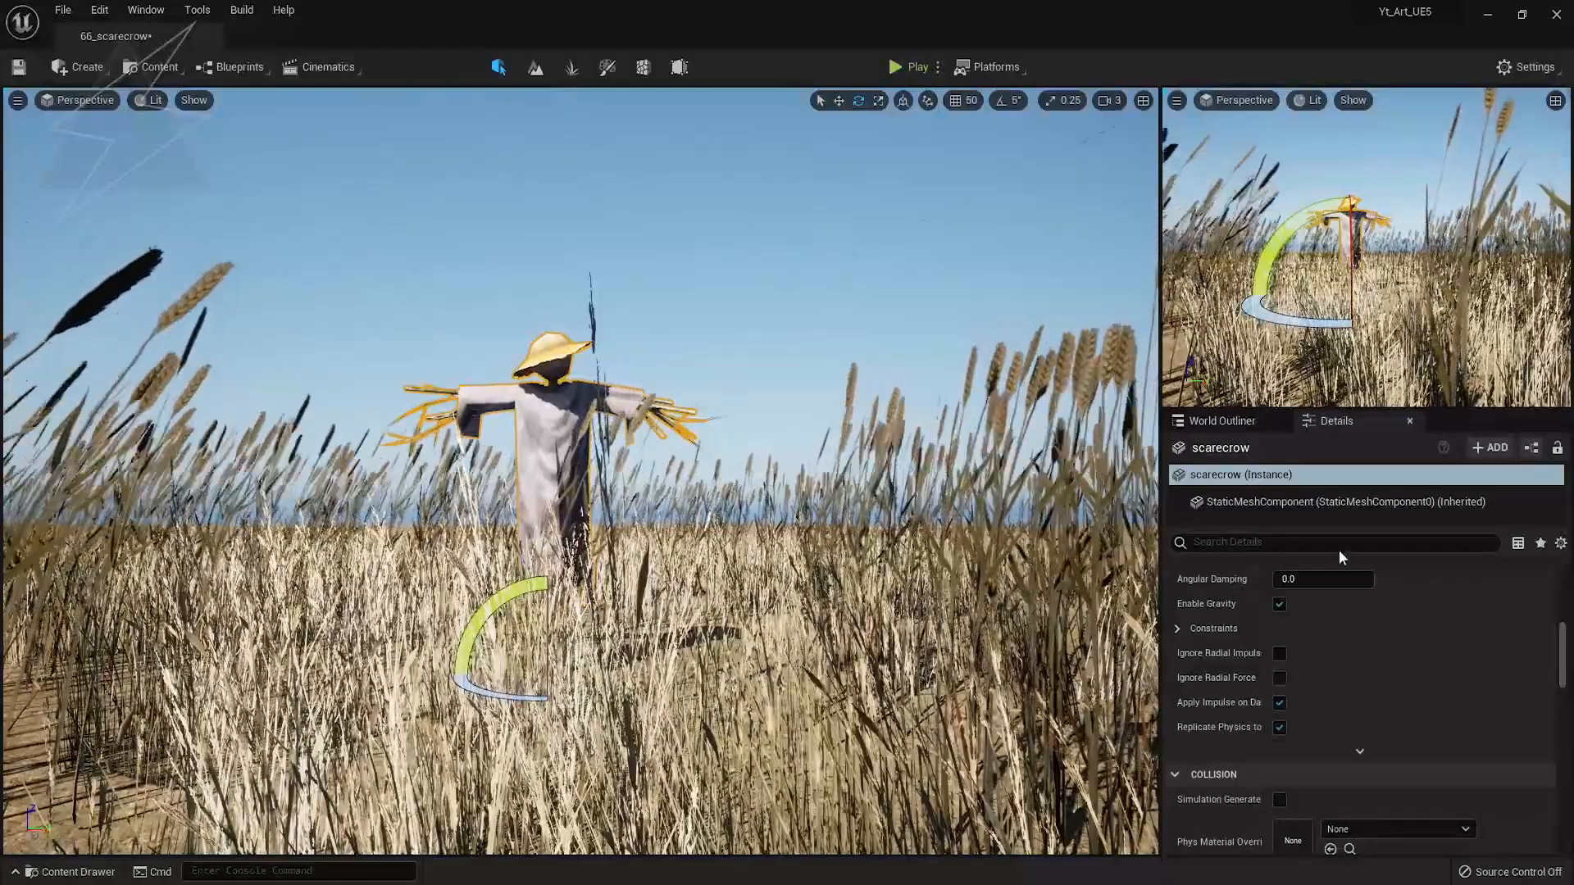
click(1223, 421)
click(1279, 527)
click(1332, 420)
scroll(1321, 740, up, 5)
scroll(1320, 738, down, 2)
drag(1301, 650, 1301, 647)
click(780, 314)
Select all three wheat foliage types and paint them behind the scarecrow with a brush size of about 152.9
right_drag(780, 314, 776, 313)
key(w)
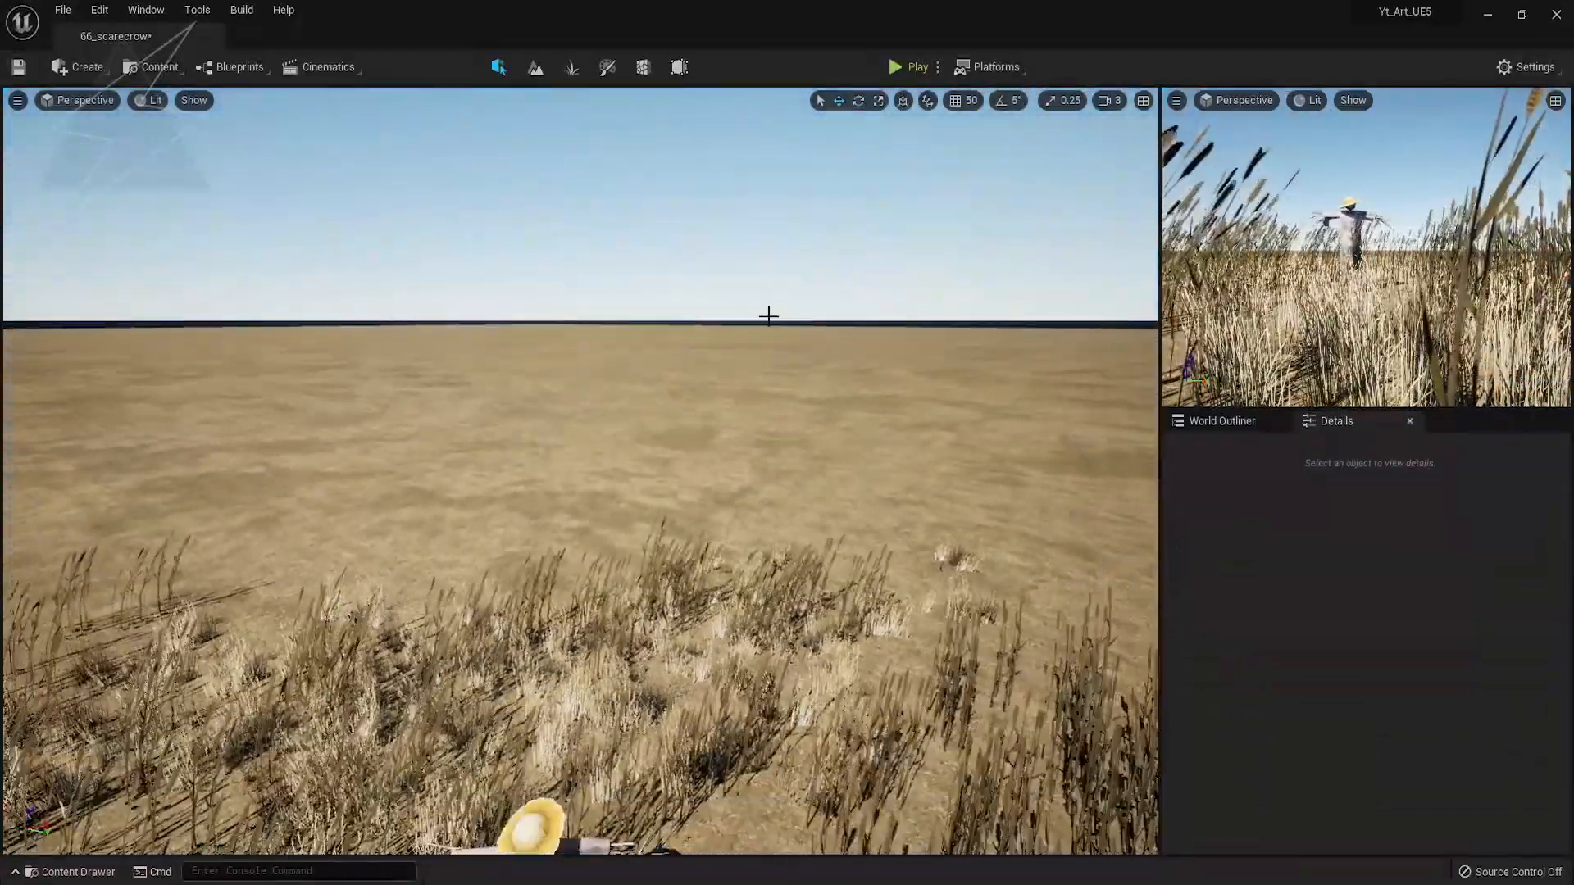
click(571, 66)
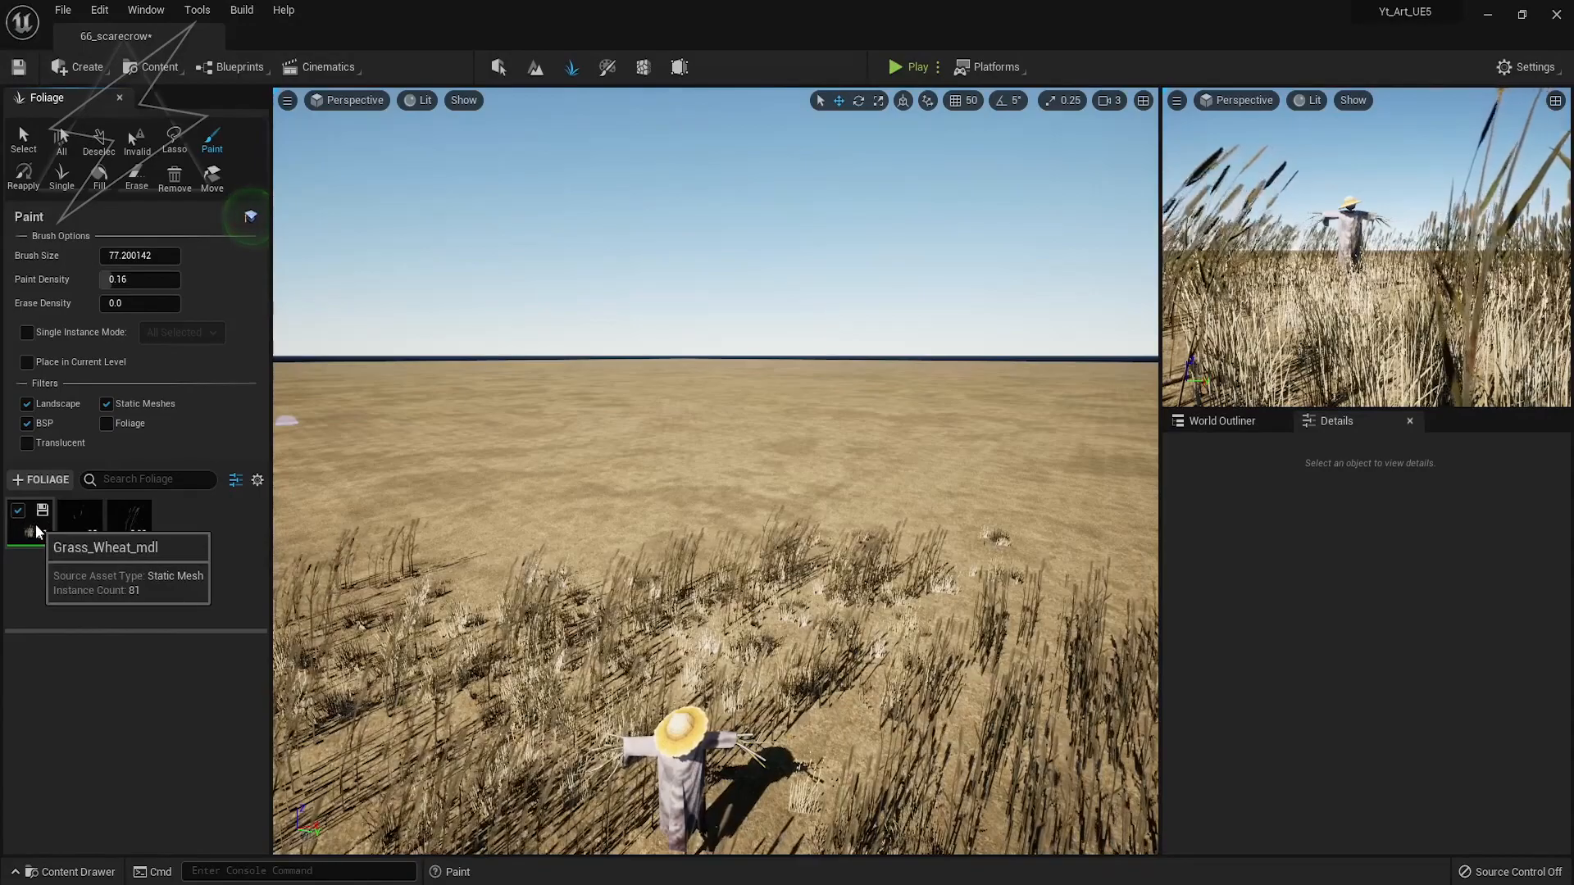
click(121, 537)
ctrl+click(89, 541)
ctrl+click(49, 533)
drag(518, 565, 656, 559)
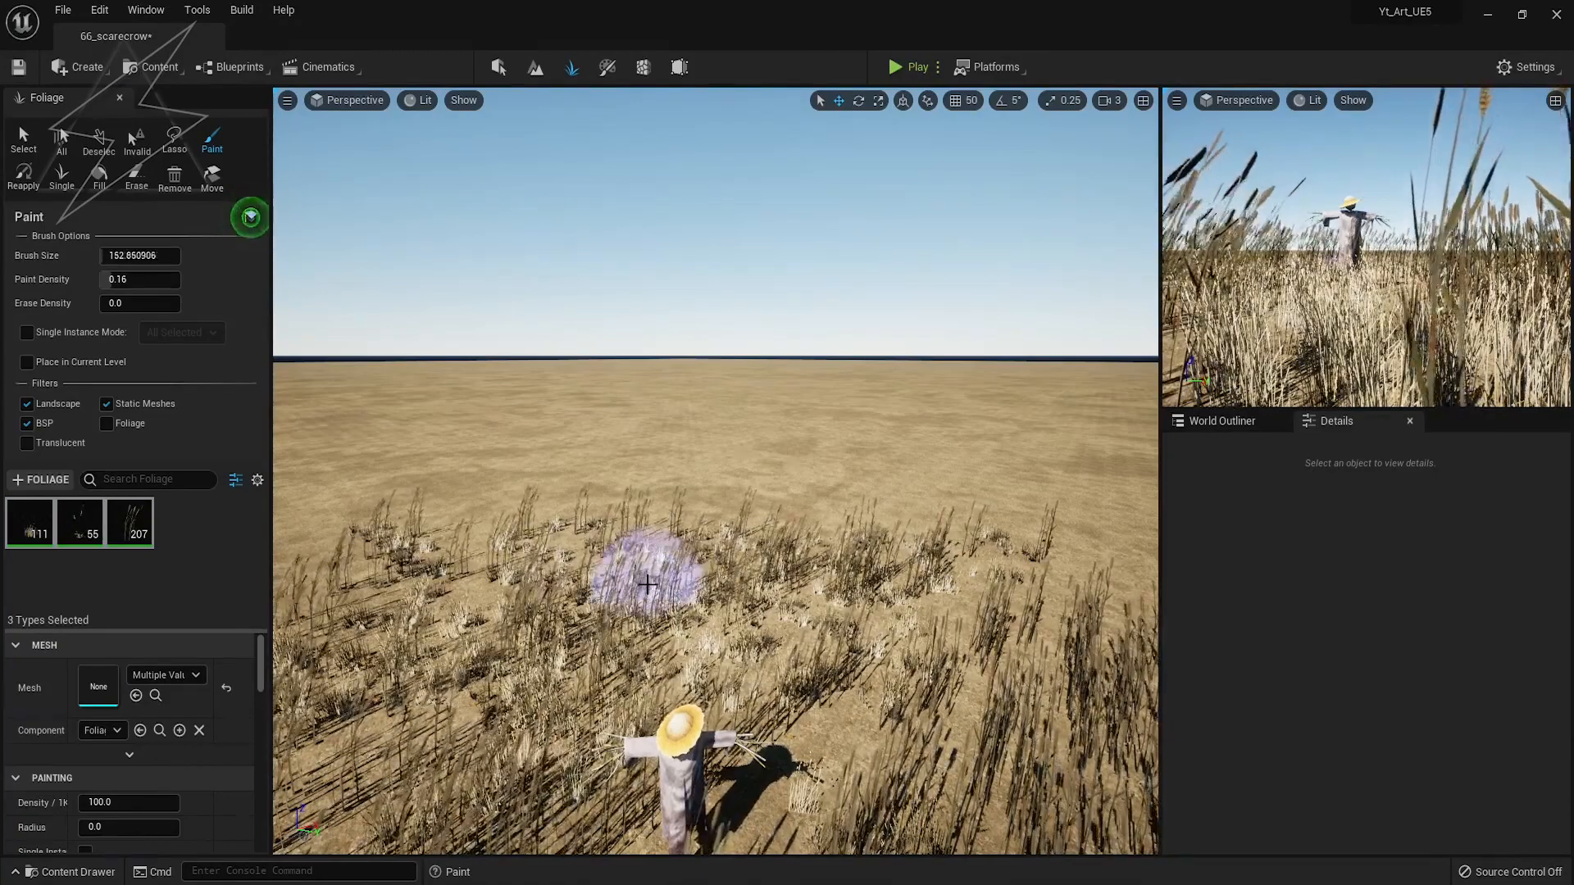
Enlarge the brush to about 599.2, set paint density to 0.39, and extend the field with all three wheat types
key(bracketright)
key(bracketright)
key(bracketright)
key(bracketright)
key(bracketright)
key(bracketright)
key(bracketright)
drag(537, 498, 316, 516)
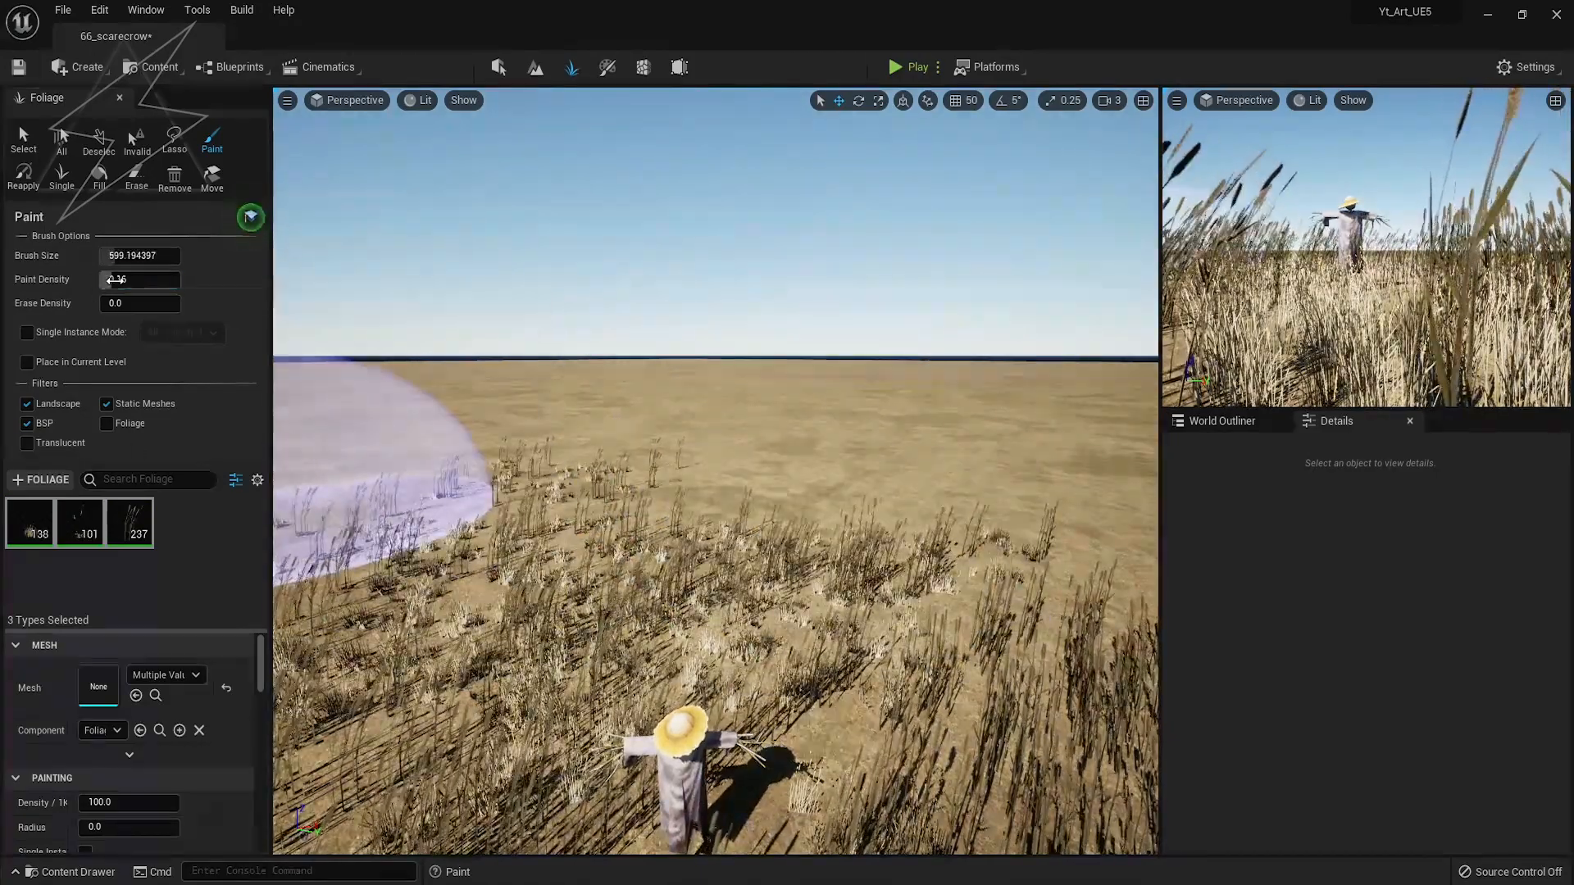
drag(895, 566, 555, 503)
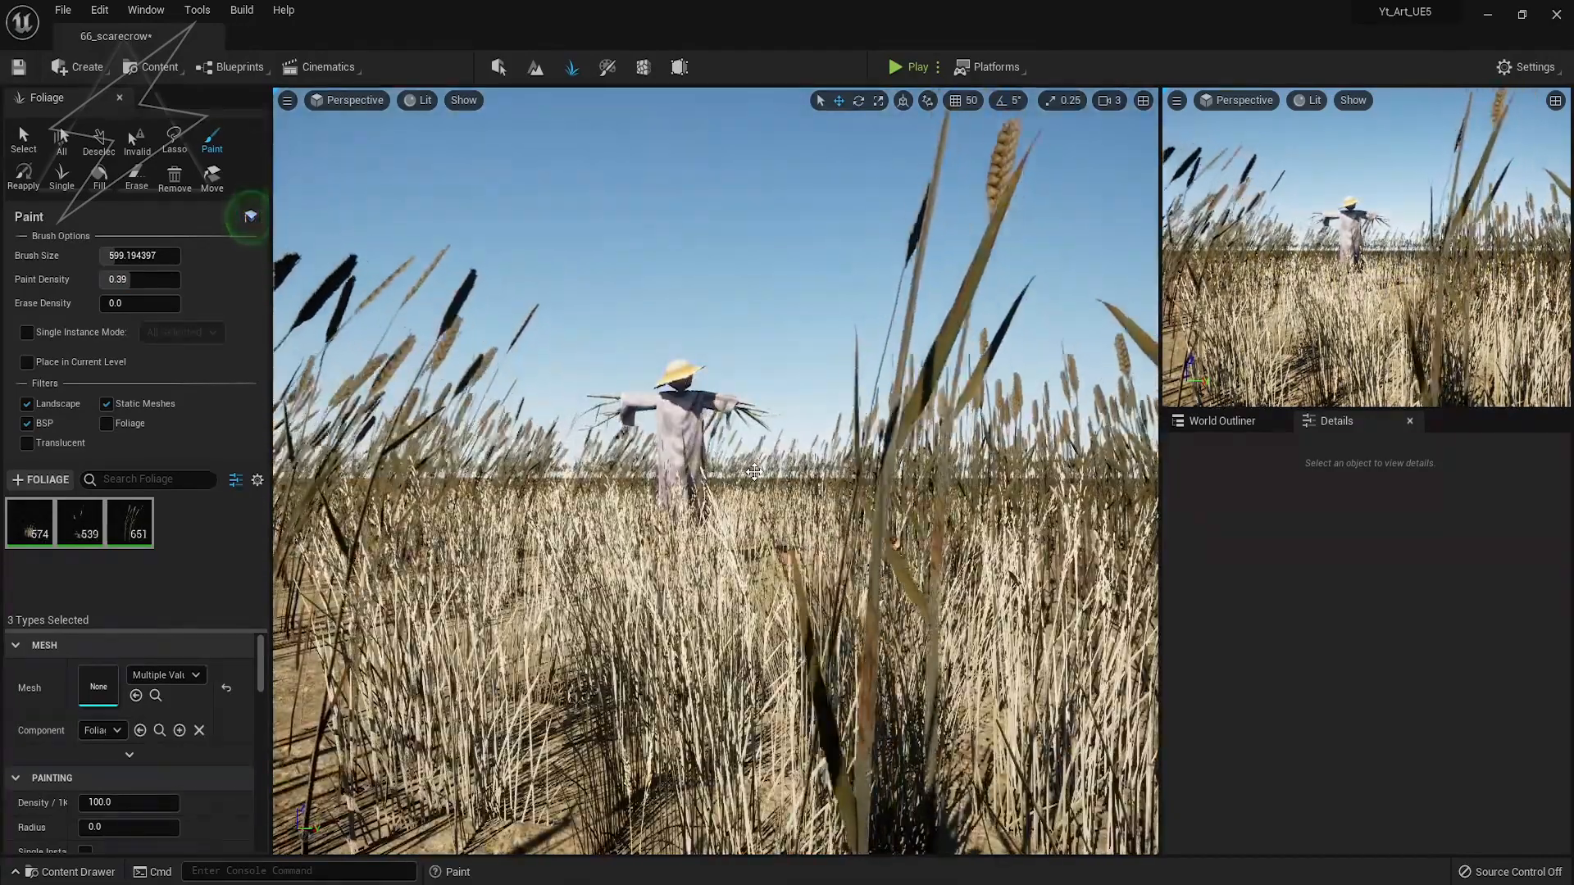
Paint only Grass_Wheat_mdl and S_Wheat_smdoejyr_Var5_lod0 along the sparse edge of the field with a brush size of about 226.1
click(250, 217)
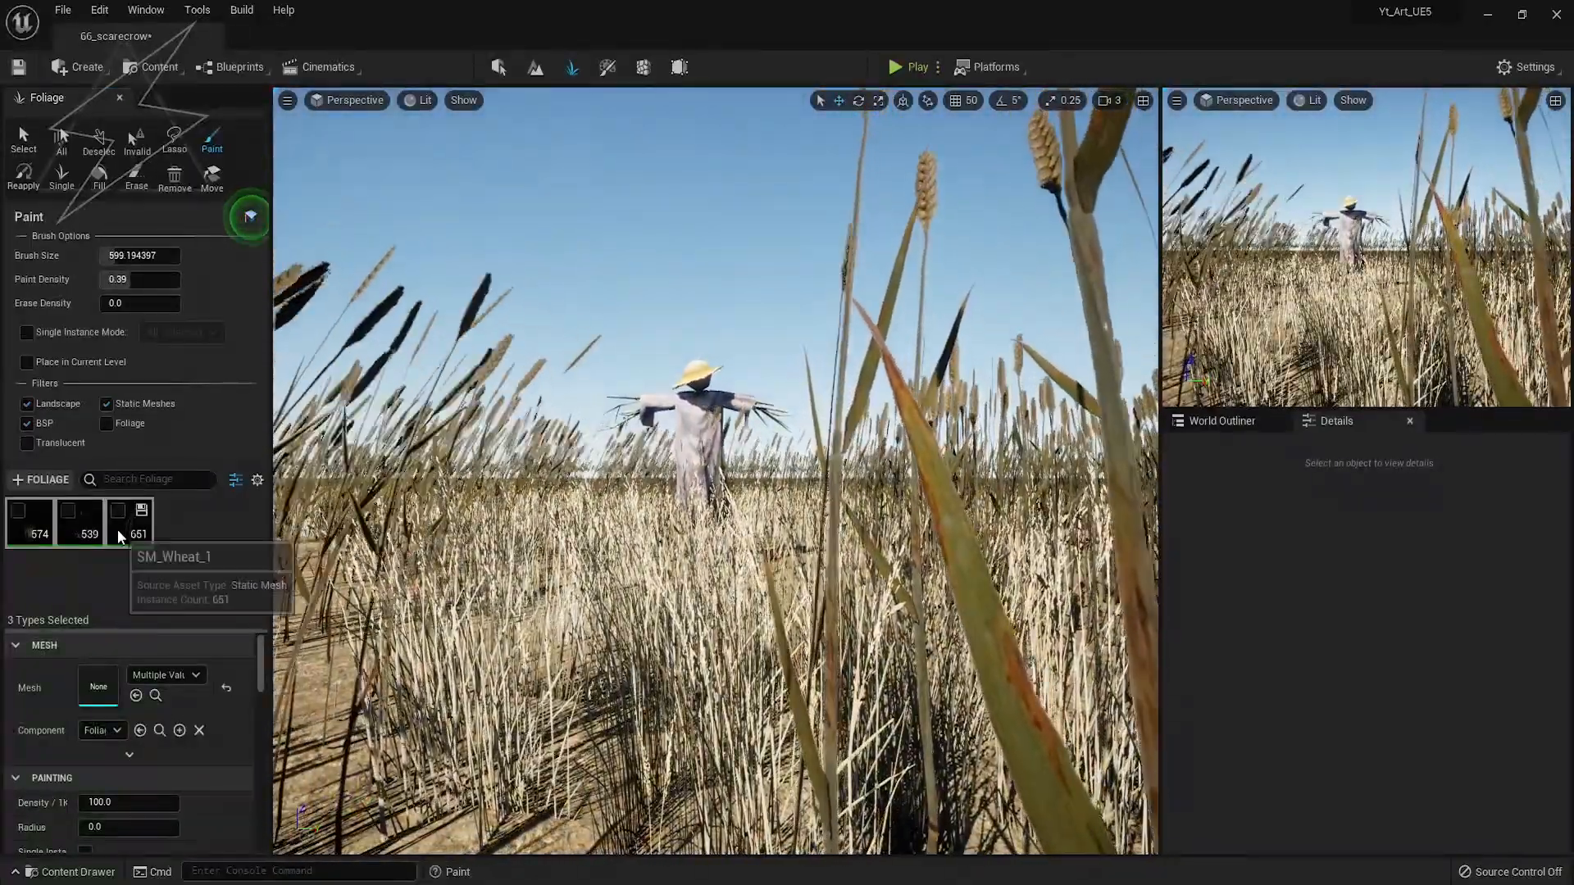
click(74, 522)
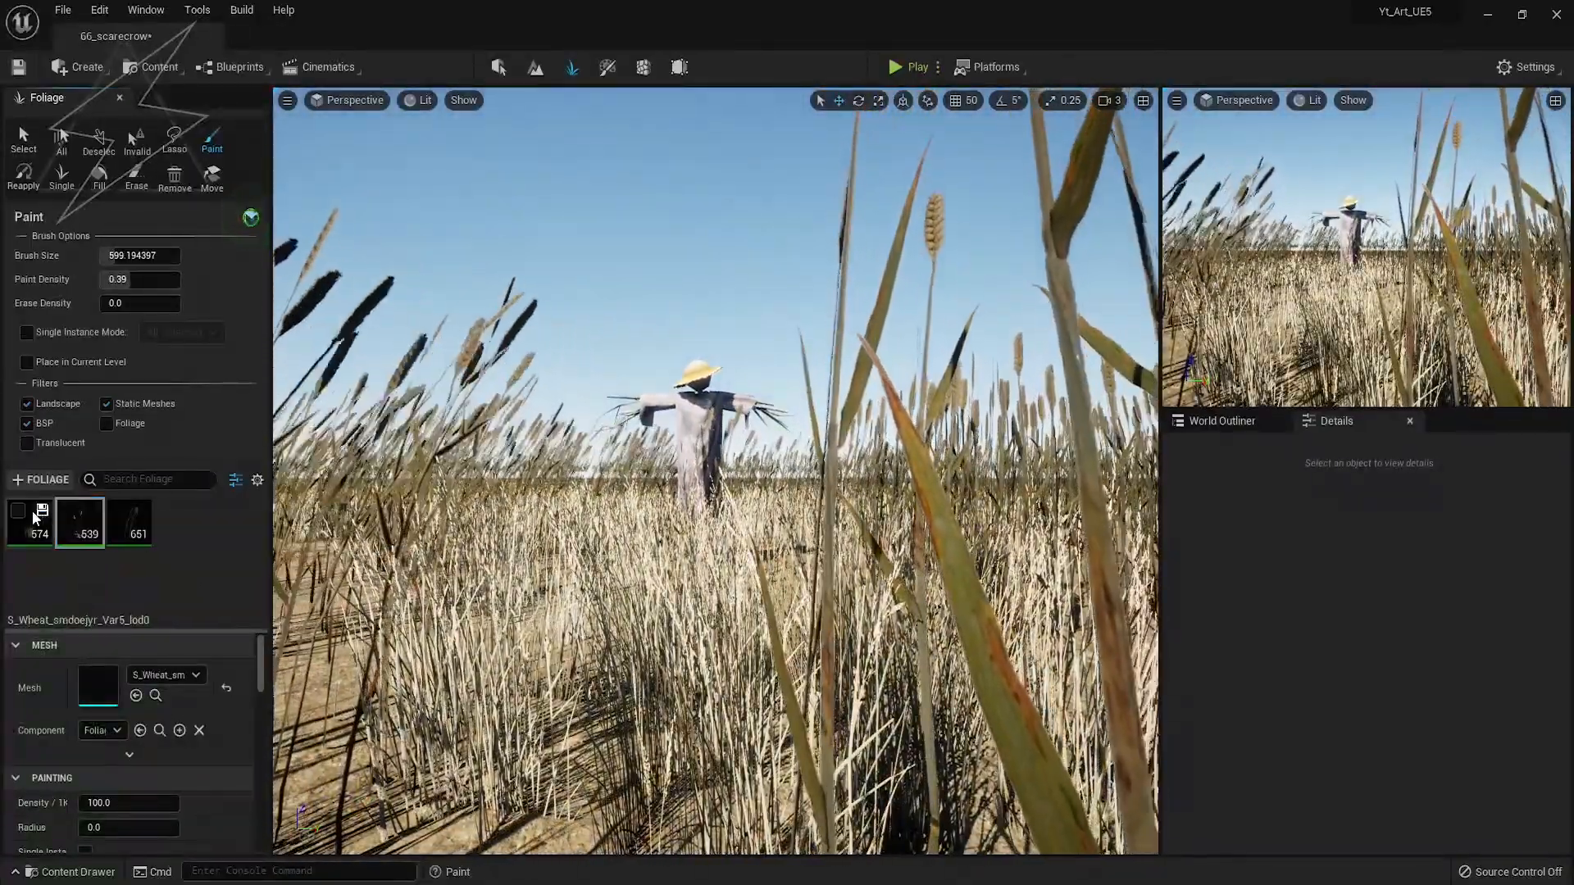
ctrl+click(33, 522)
right_drag(705, 461, 705, 461)
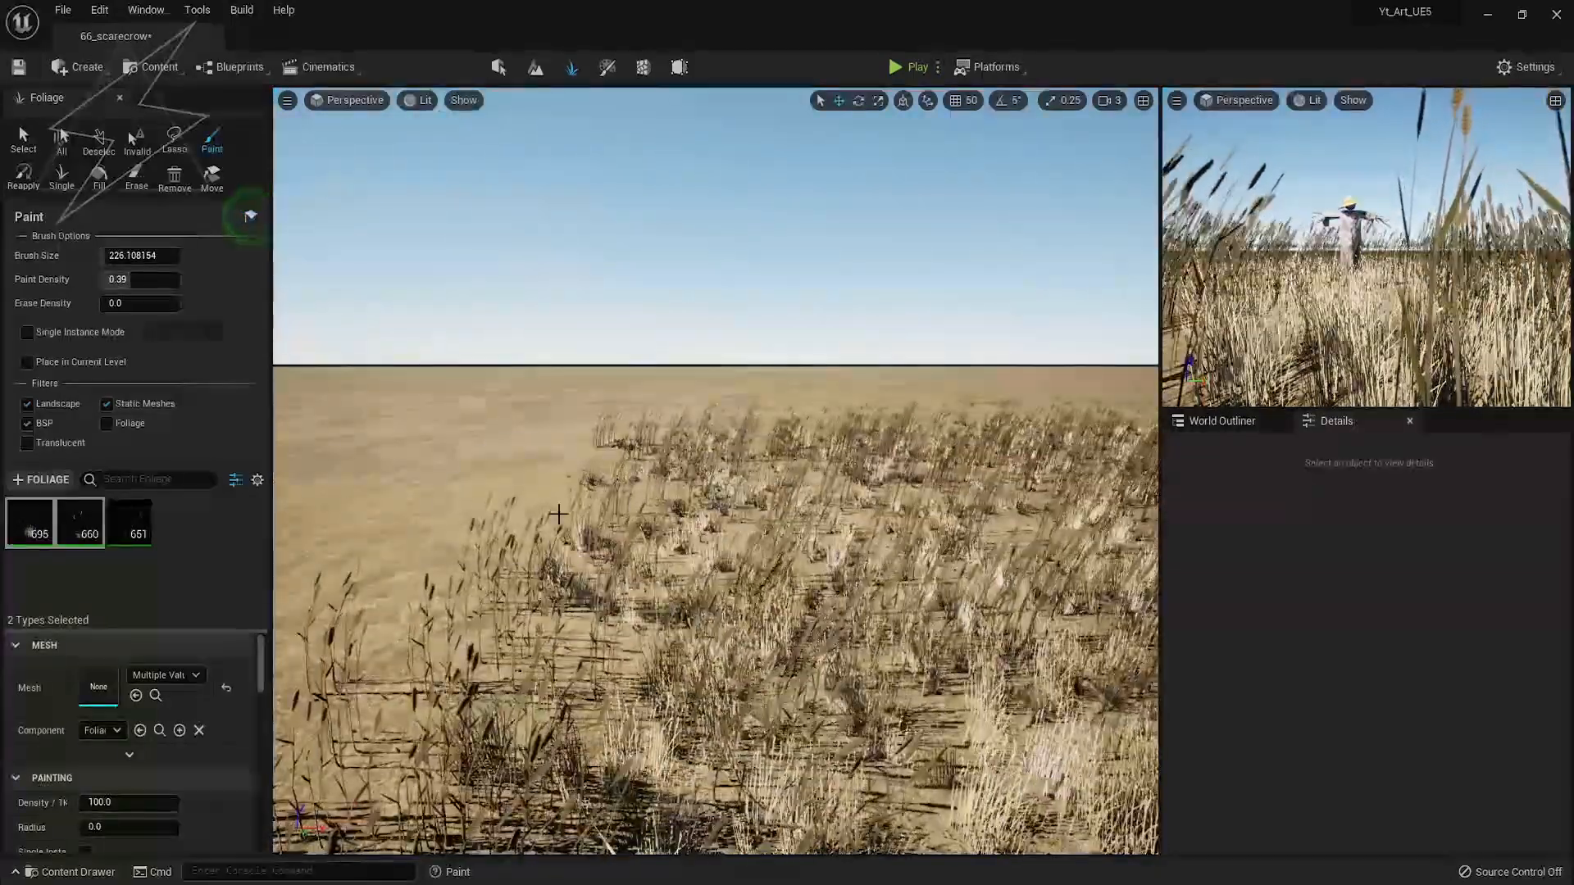
mouse_move(386, 574)
mouse_down()
mouse_move(427, 582)
mouse_move(587, 524)
mouse_move(604, 504)
mouse_move(604, 422)
mouse_move(678, 425)
mouse_move(643, 421)
mouse_up()
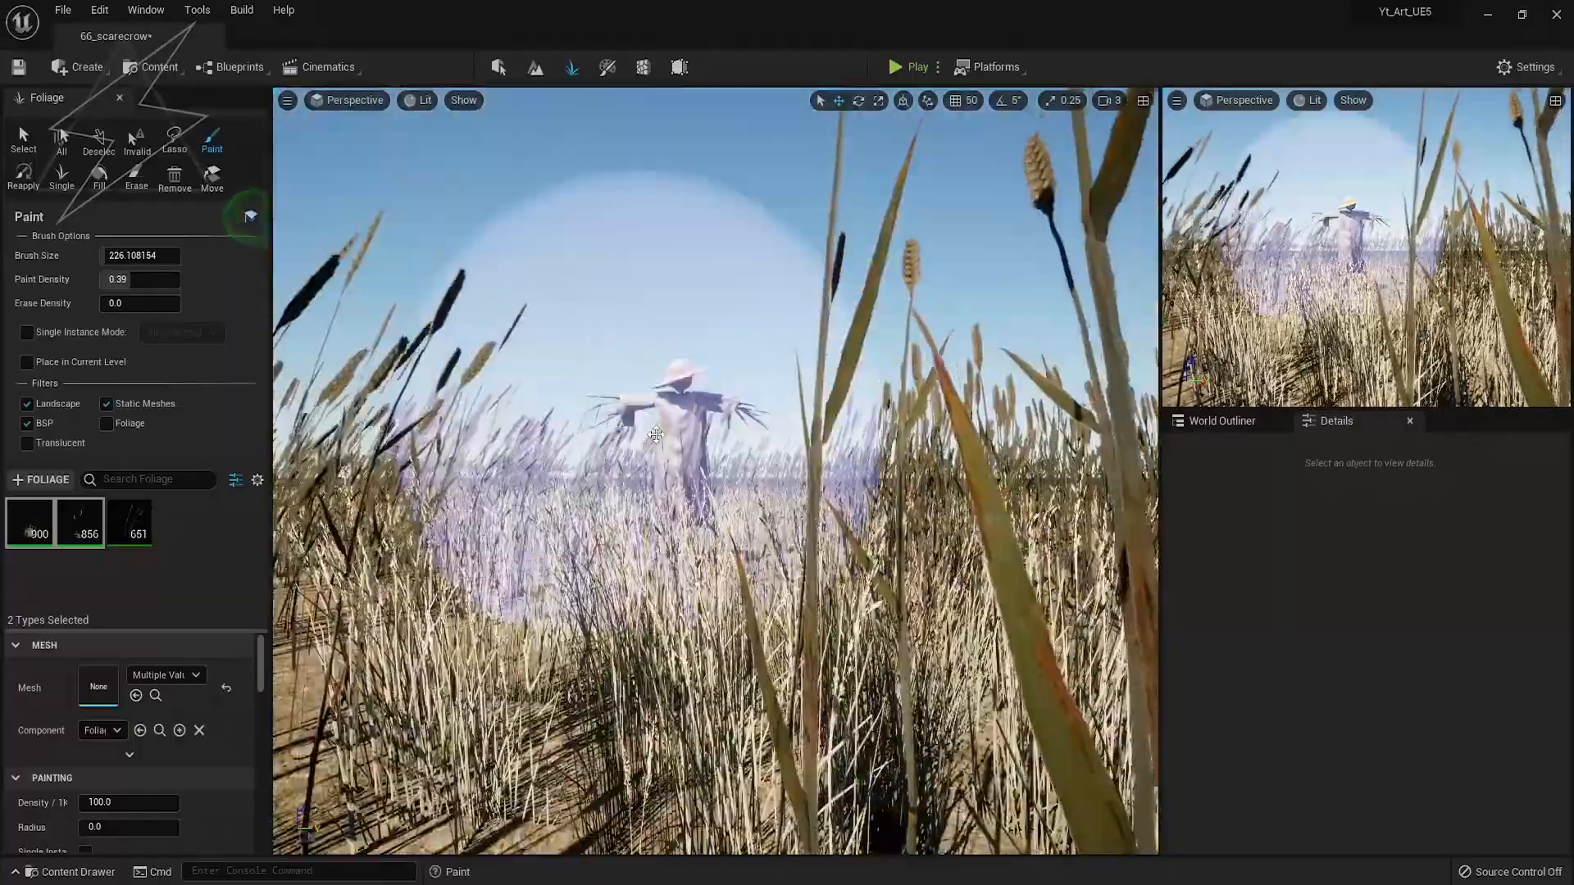
Switch to selection mode and inspect the scarecrow and wheat field composition in the full-screen viewport
key(shift+1)
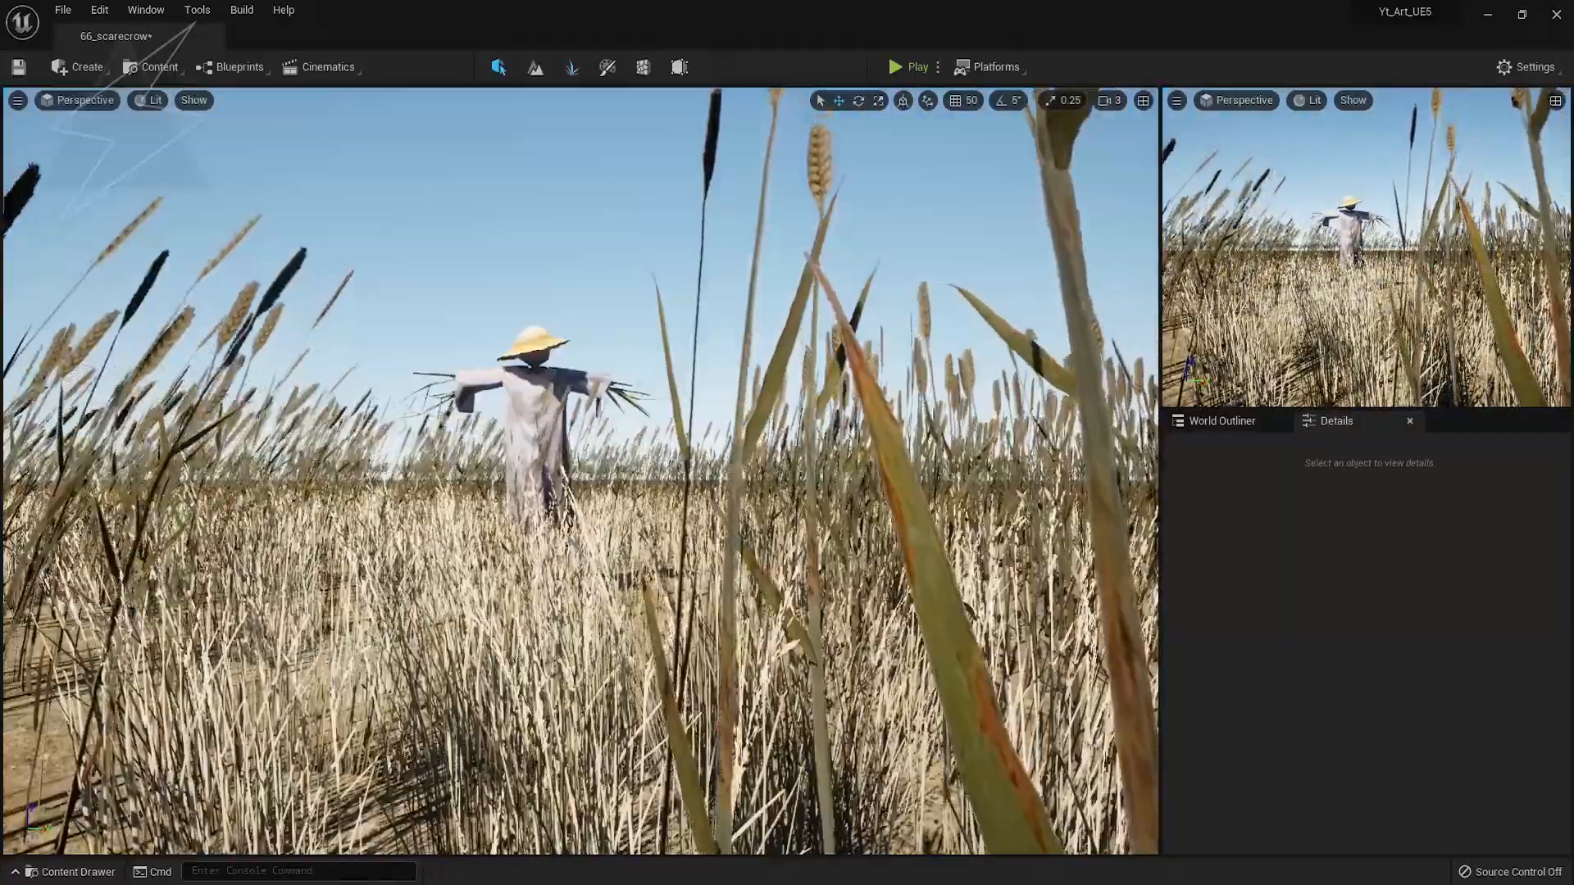
key(w)
right_drag(647, 436, 647, 354)
right_click(647, 354)
click(587, 260)
key(F11)
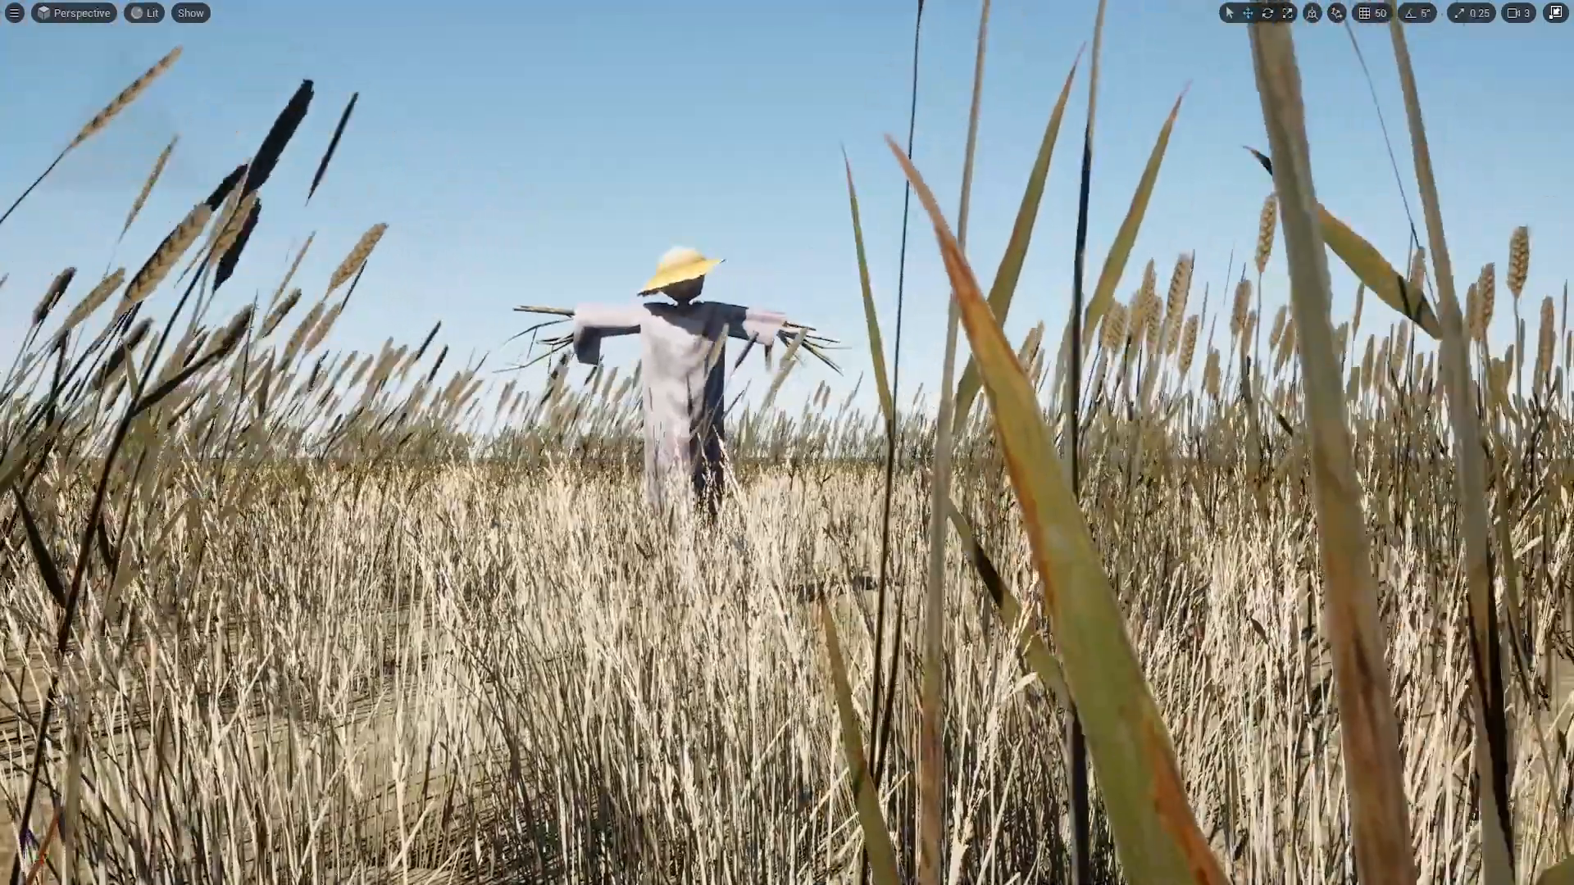
key(F11)
Add a Volumetric Cloud actor to the scene
click(78, 66)
mouse_move(100, 118)
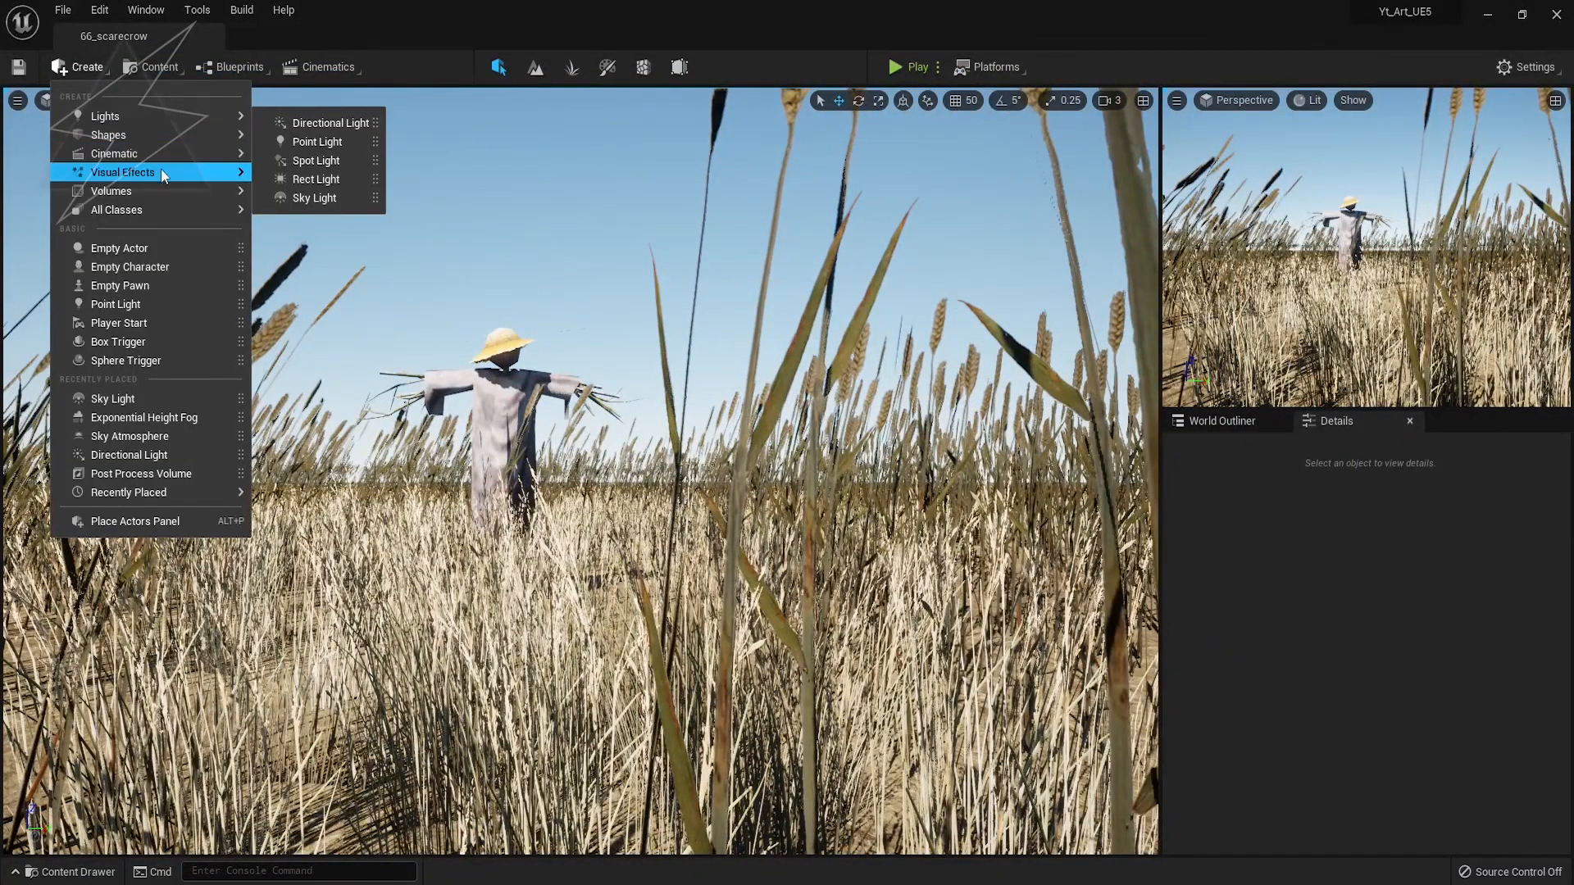
mouse_move(164, 176)
click(331, 217)
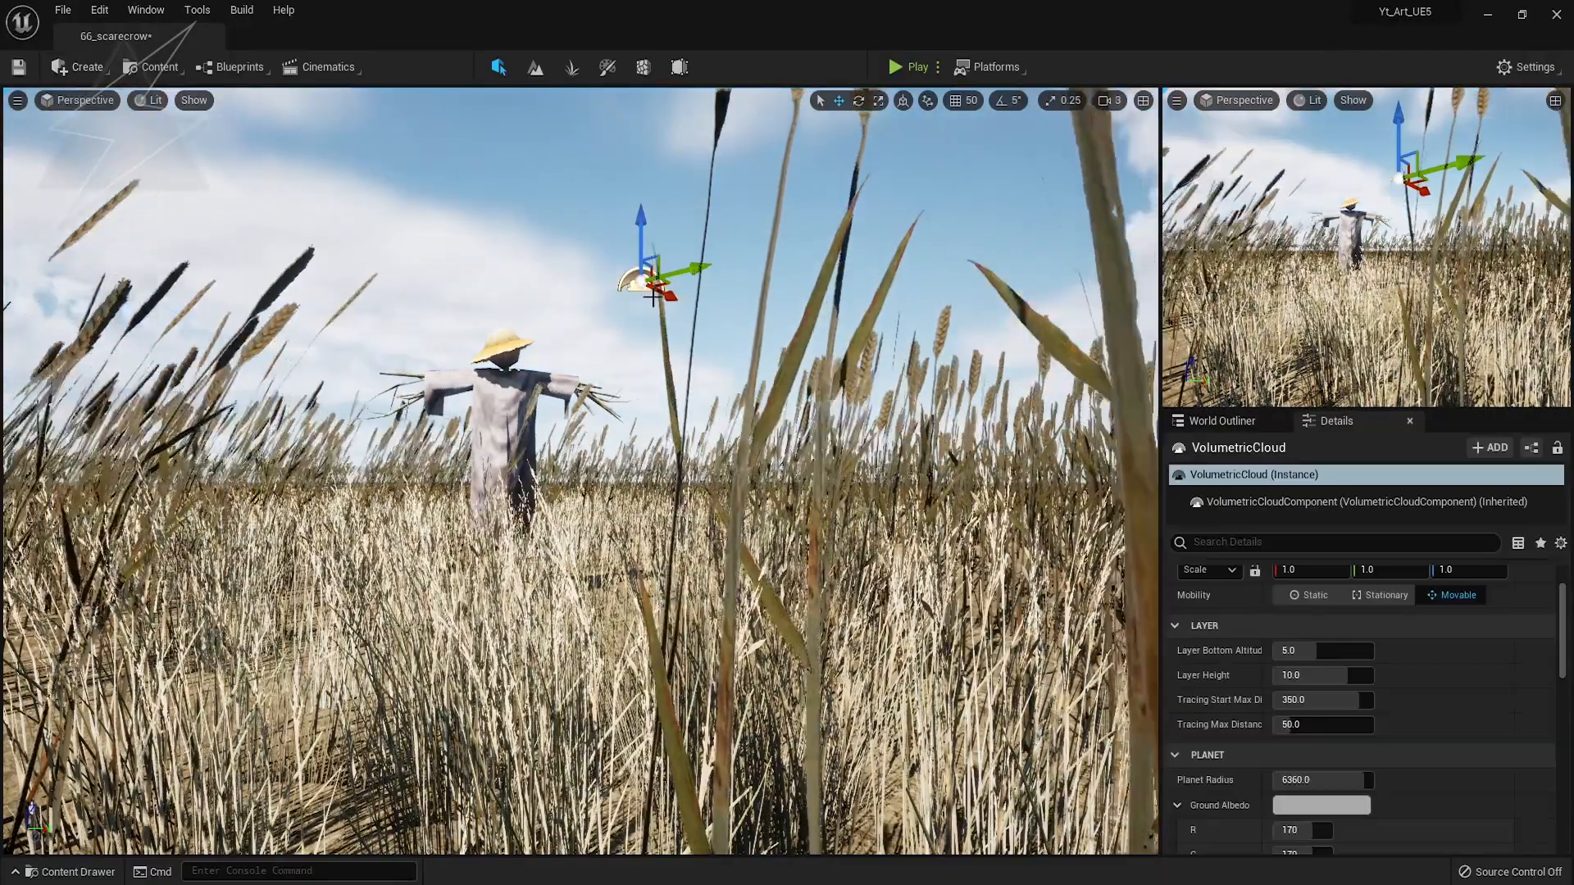
Reframe the scarecrow and rotate the sun low to give the wheat field warm golden light
right_drag(761, 412, 761, 413)
key(a)
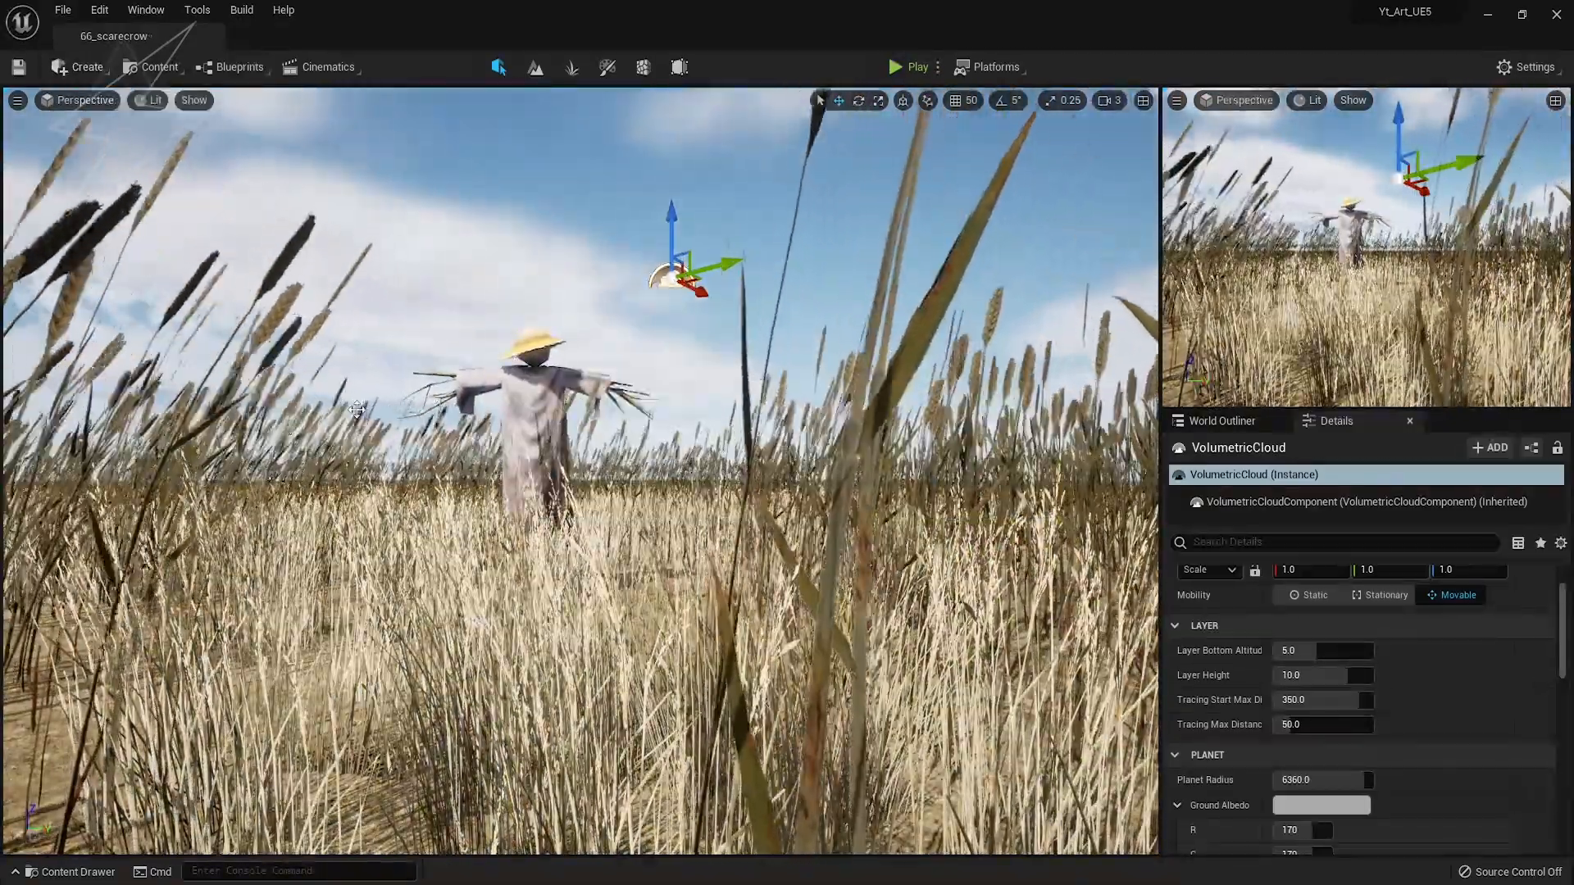
key(ctrl+l)
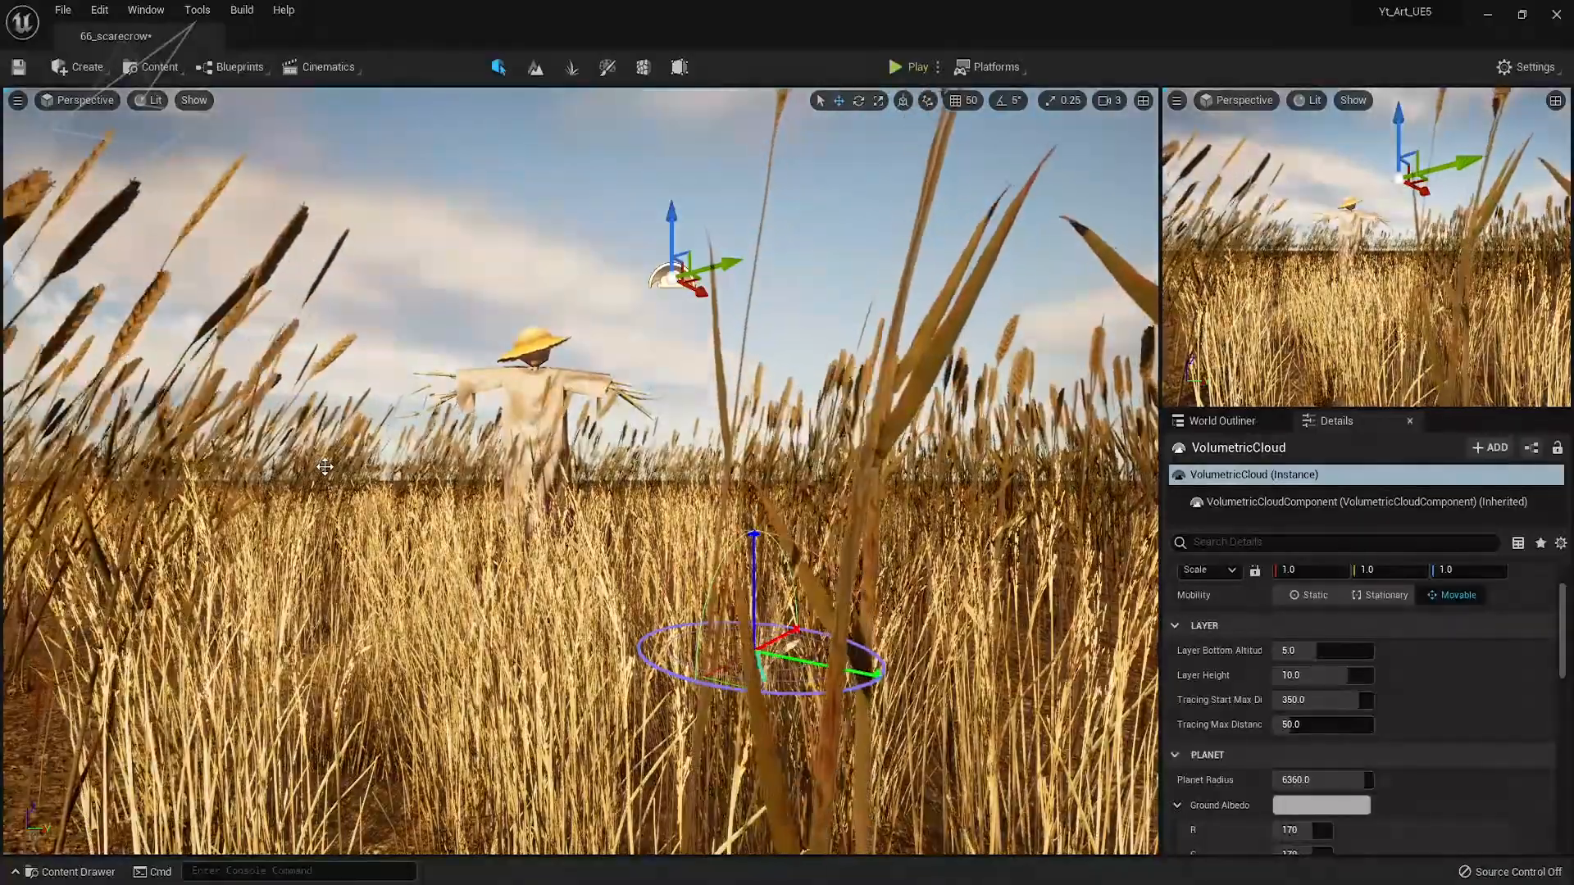
mouse_move(344, 247)
right_down()
mouse_move(351, 266)
mouse_move(342, 228)
right_up()
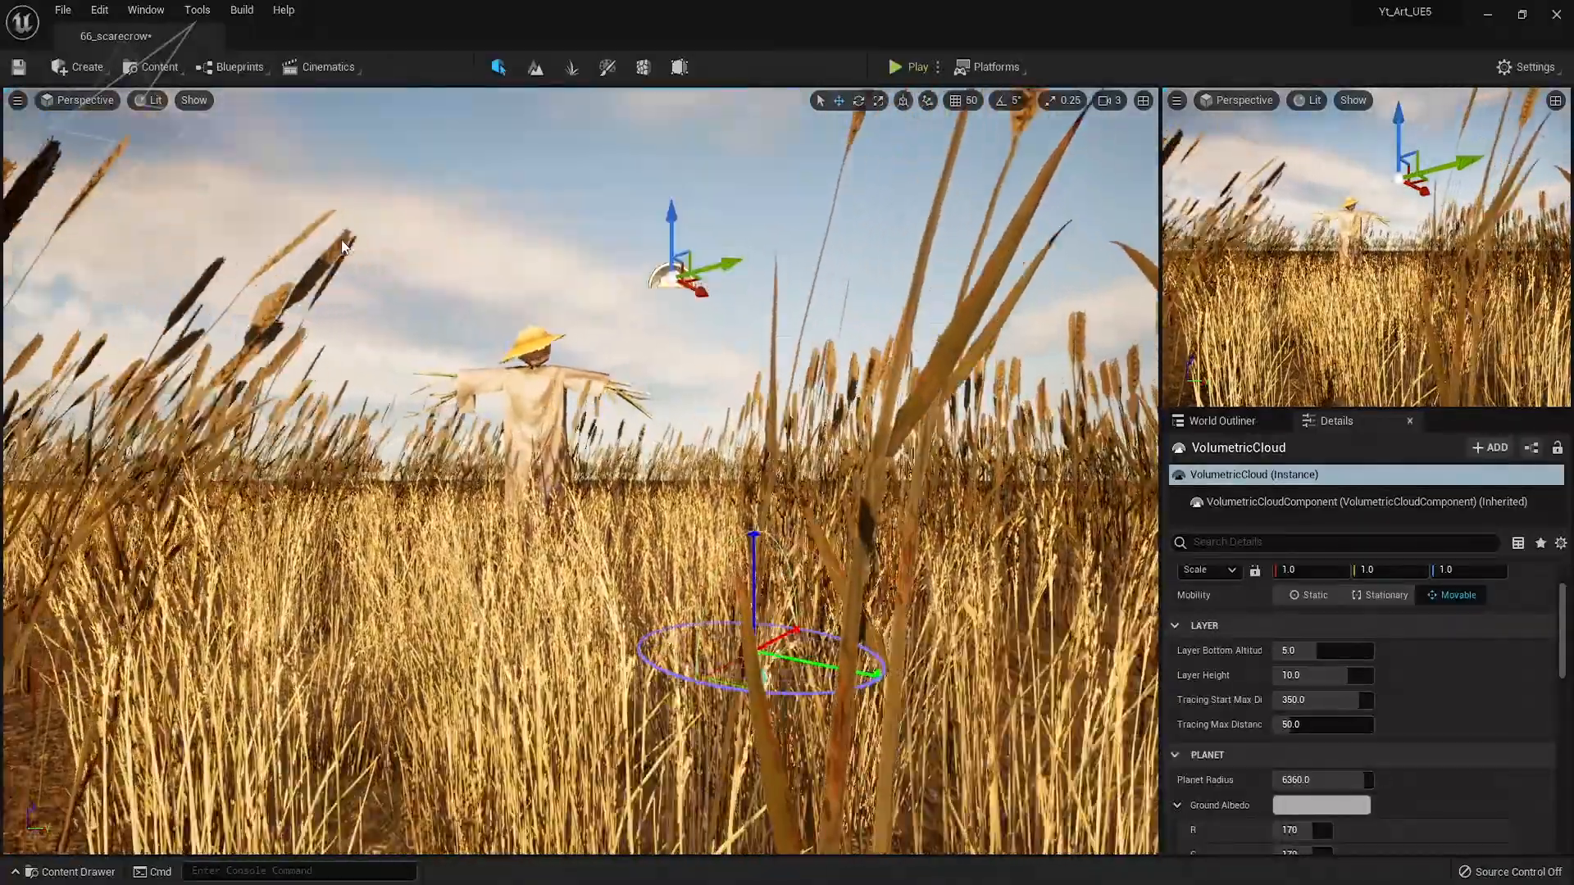
key(ctrl+l)
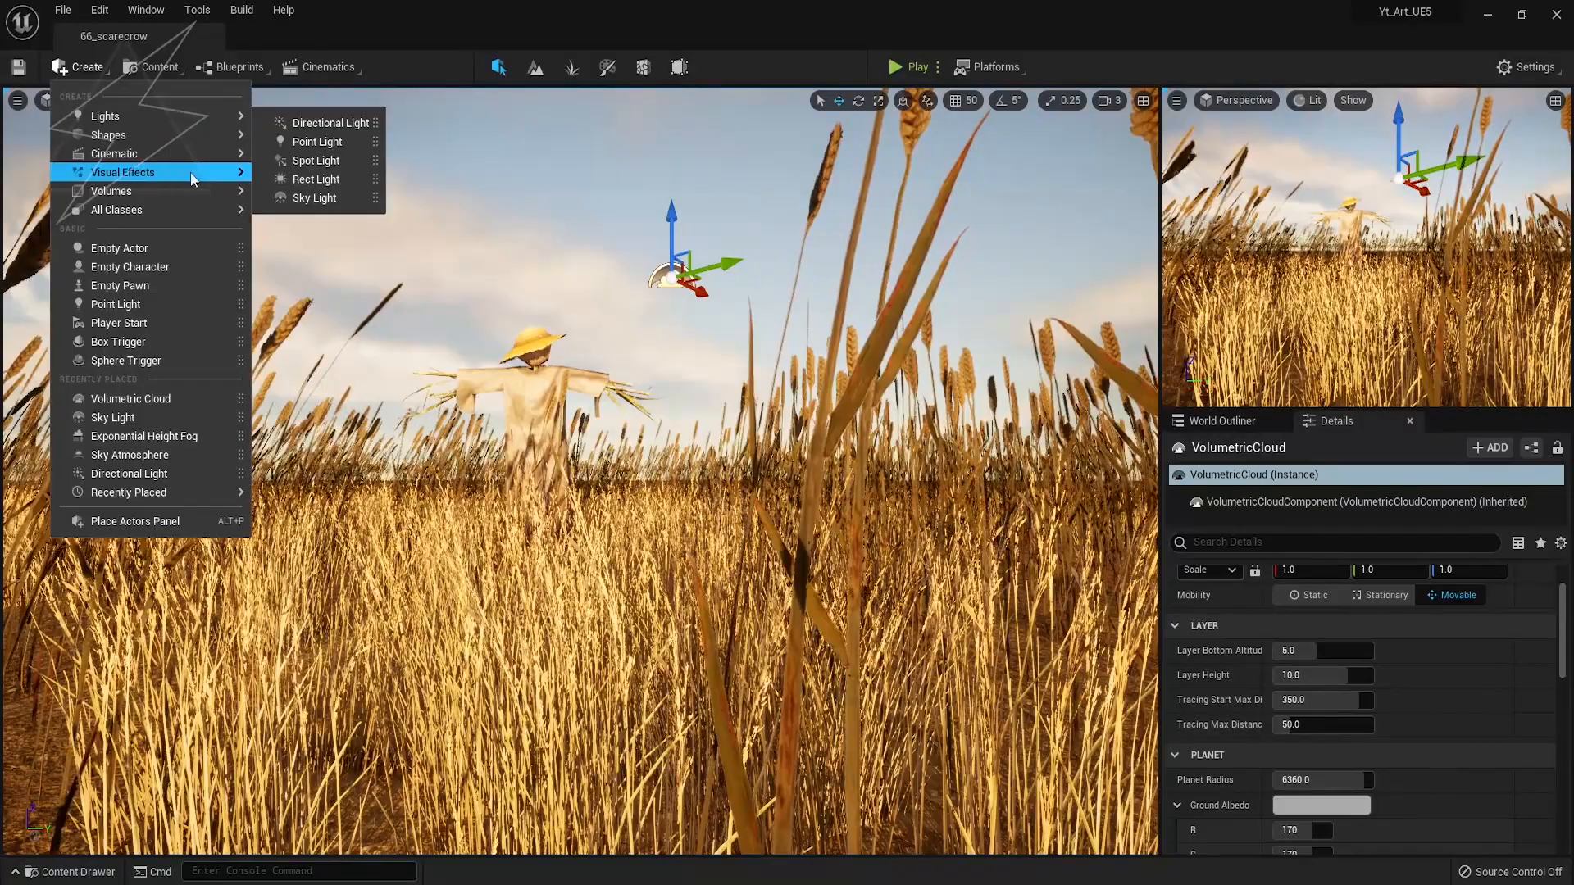
Add a Post Process Volume and enable its infinite extent setting
mouse_move(179, 177)
click(349, 179)
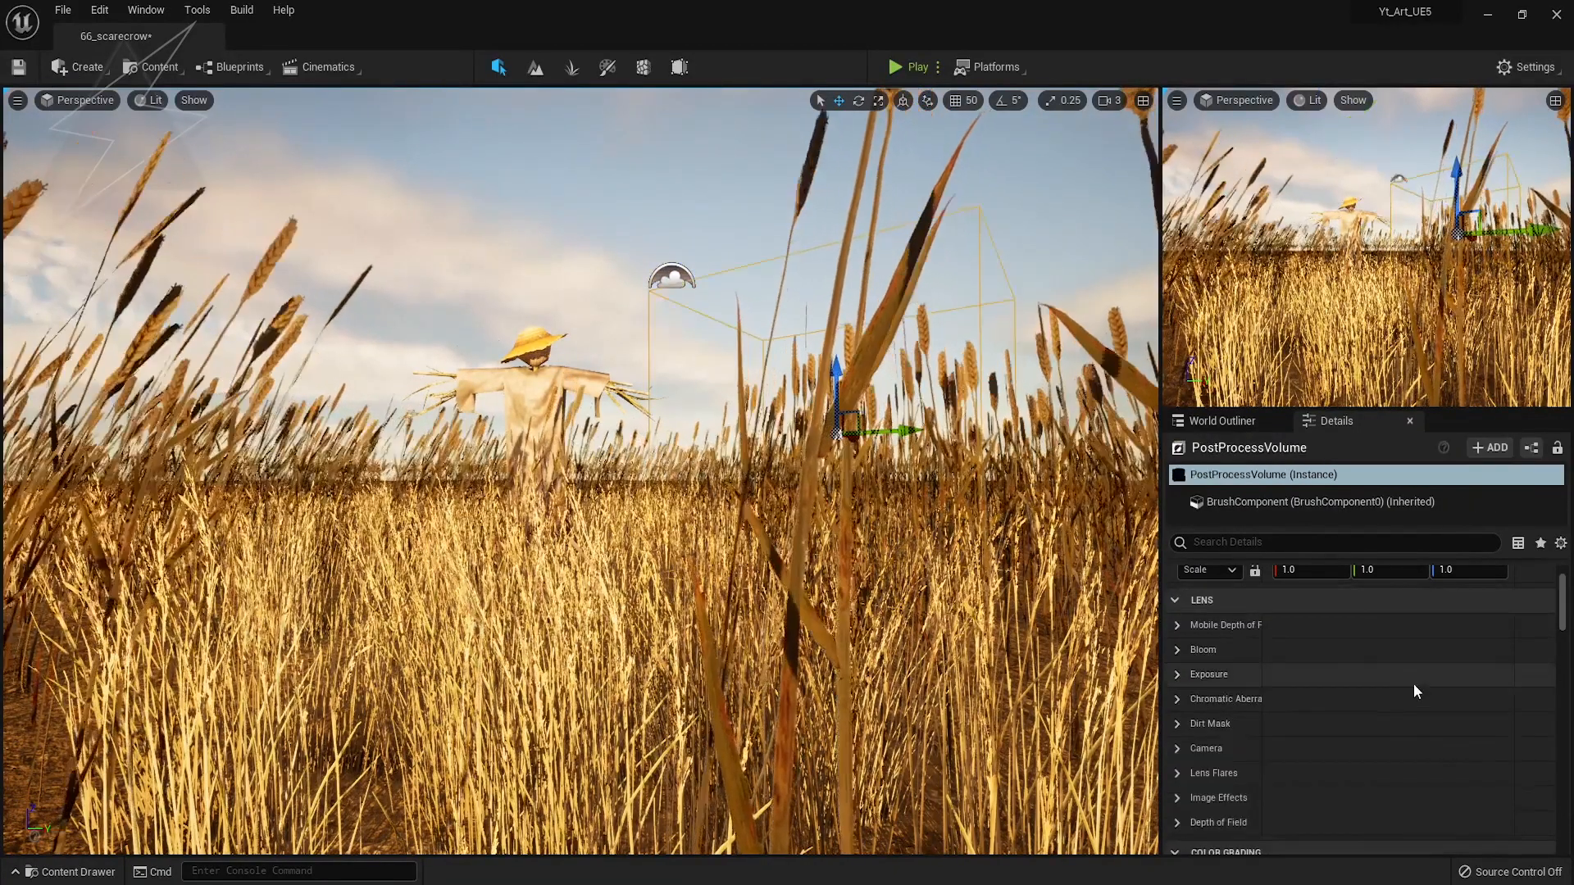
scroll(1292, 578, up, 2)
click(1272, 543)
text(infi)
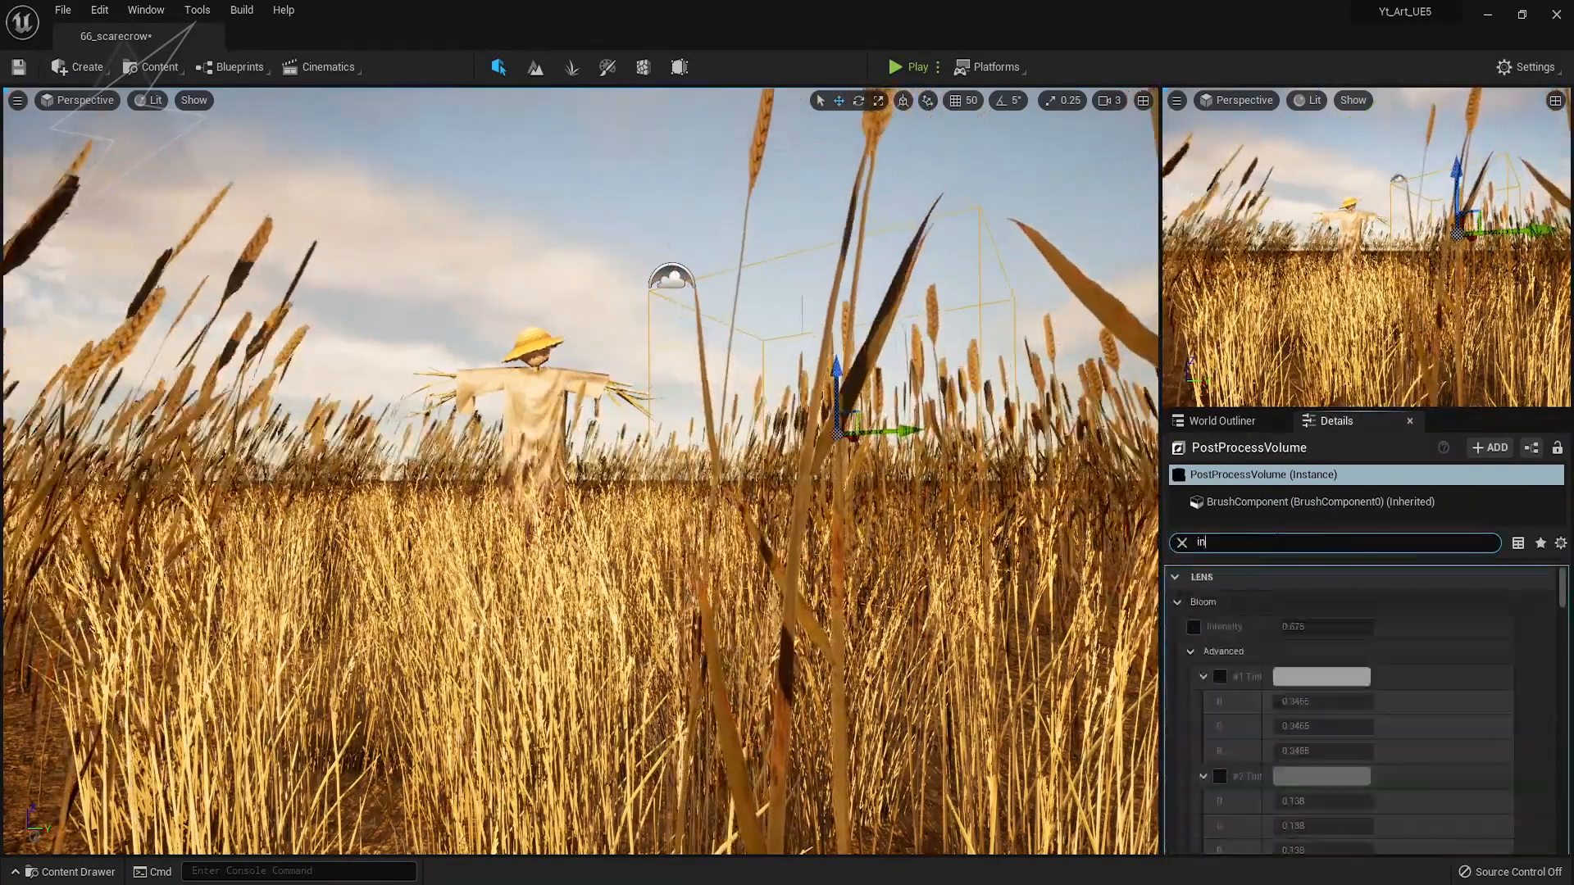
click(1275, 601)
click(1181, 542)
Enable the Bloom intensity override on the Post Process Volume
scroll(1344, 702, down, 10)
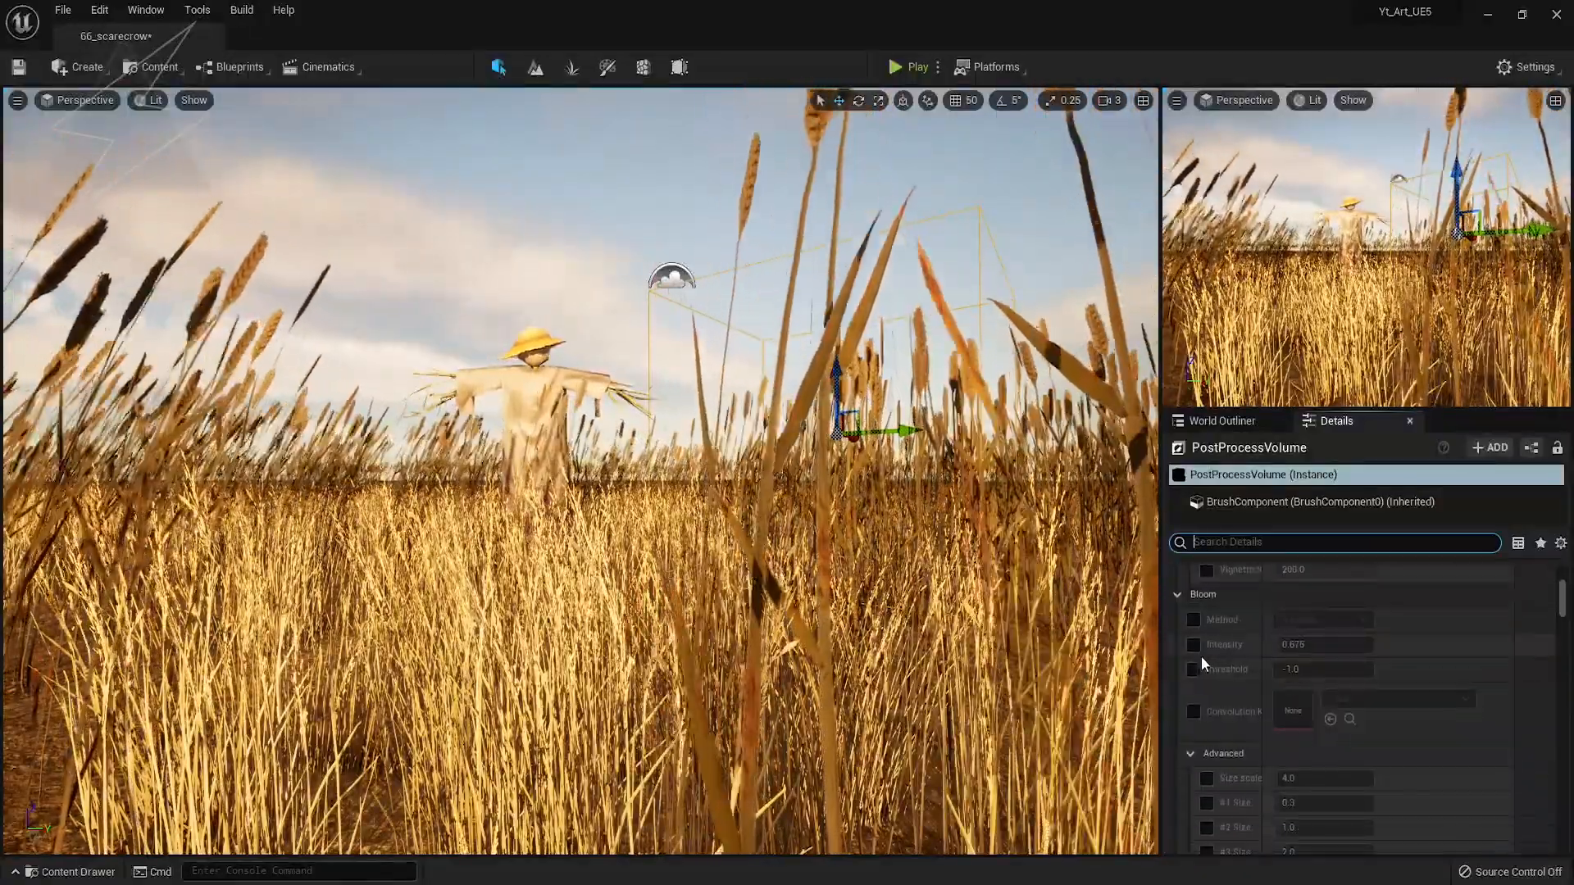
click(1194, 644)
scroll(1262, 672, down, 3)
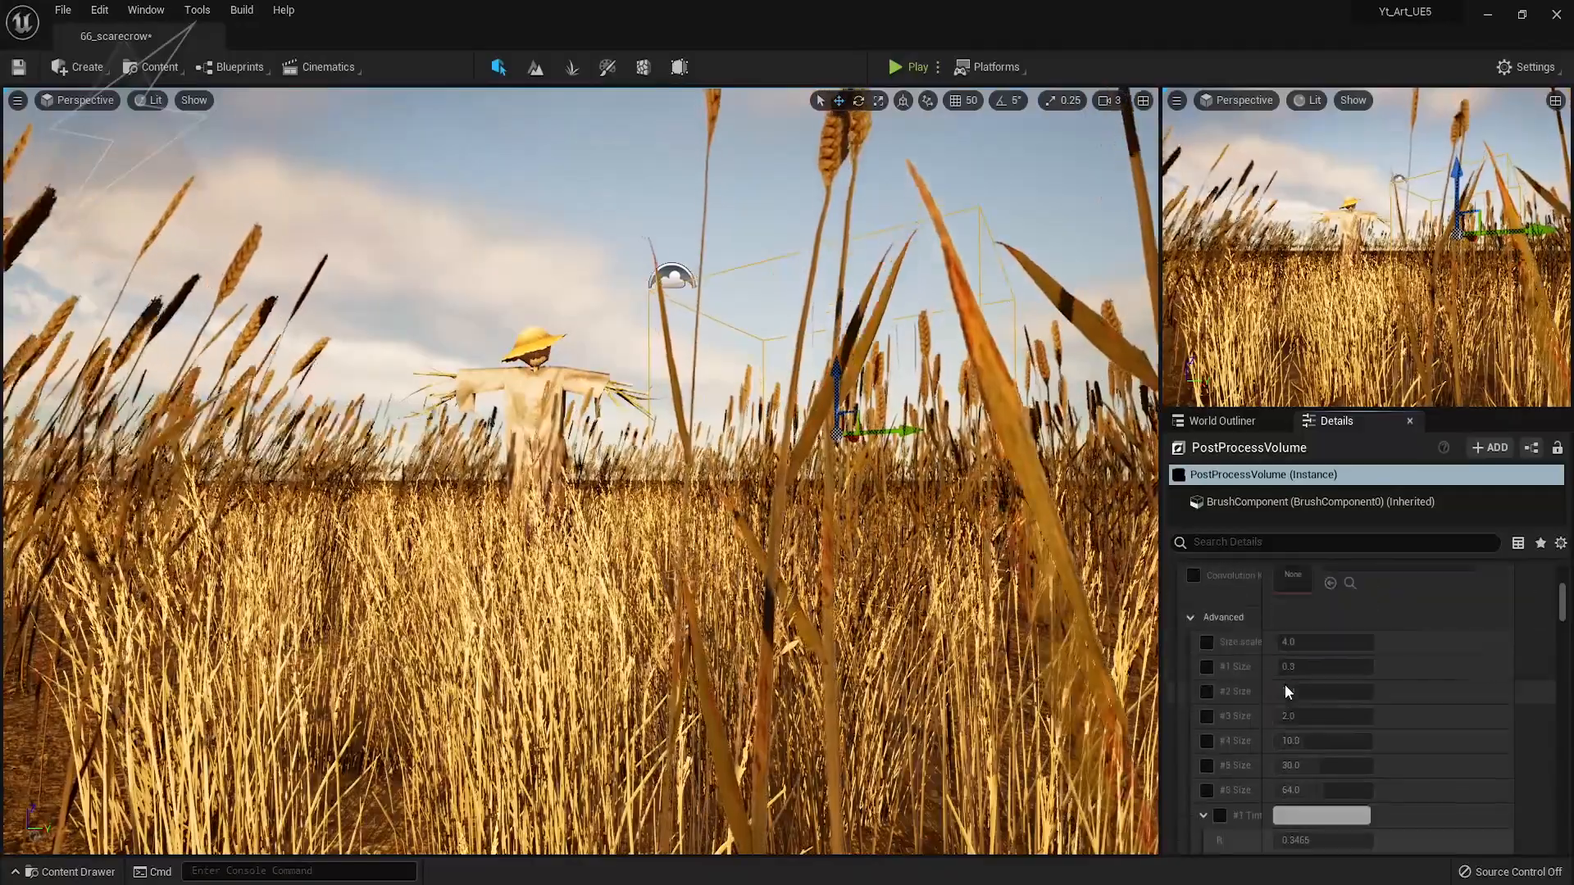
Enable the exposure Min Brightness and Max Brightness overrides on the Post Process Volume and set both to 1.0
click(1205, 623)
scroll(1193, 651, down, 4)
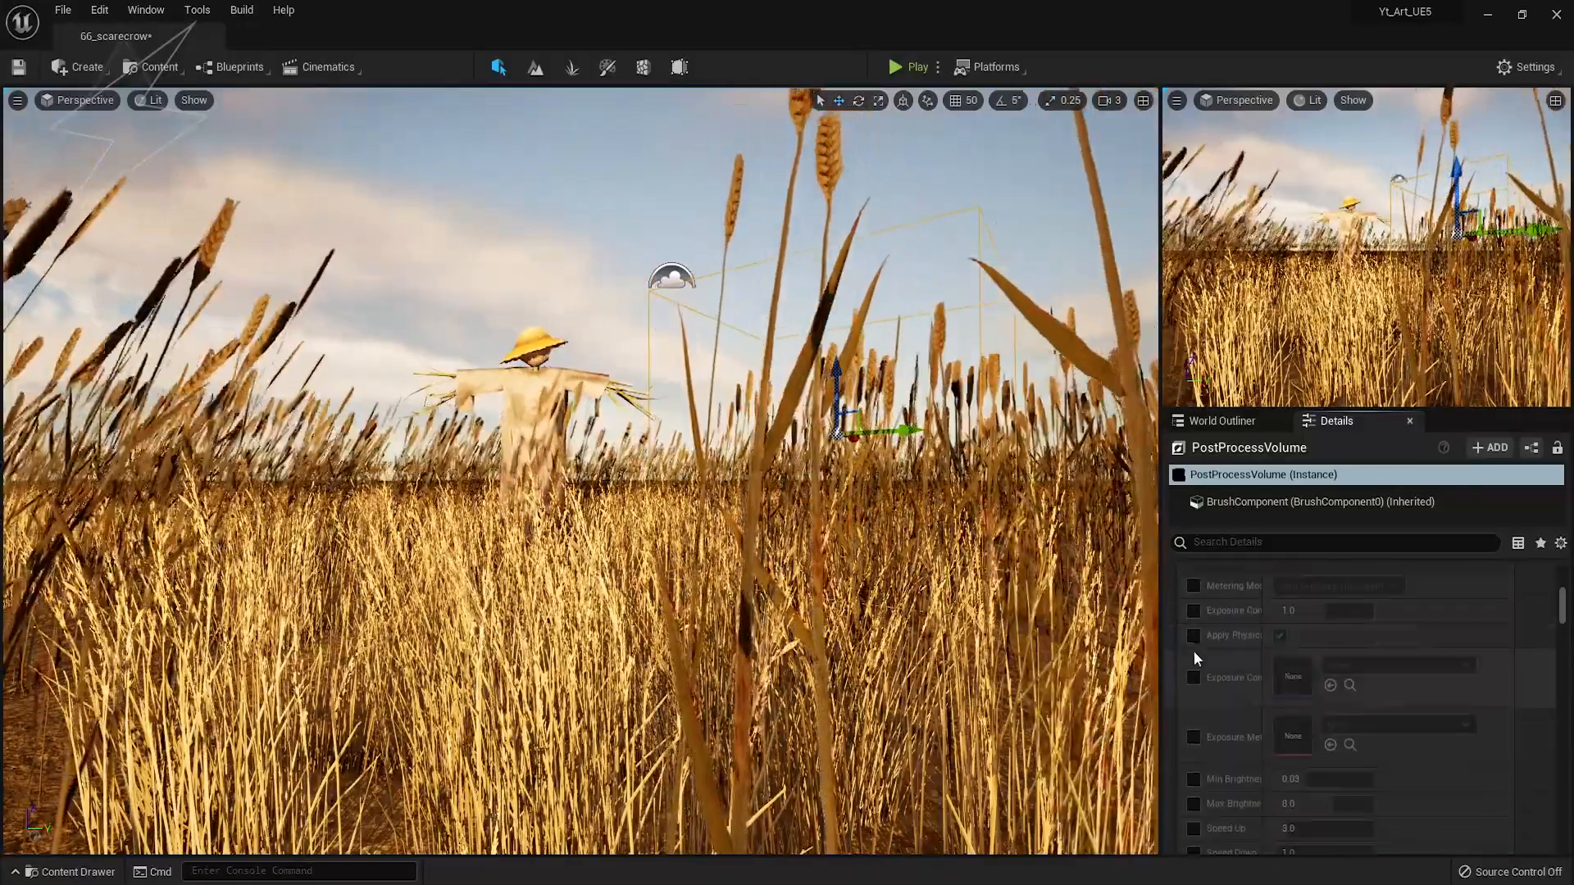
click(1194, 670)
click(1193, 694)
click(1298, 676)
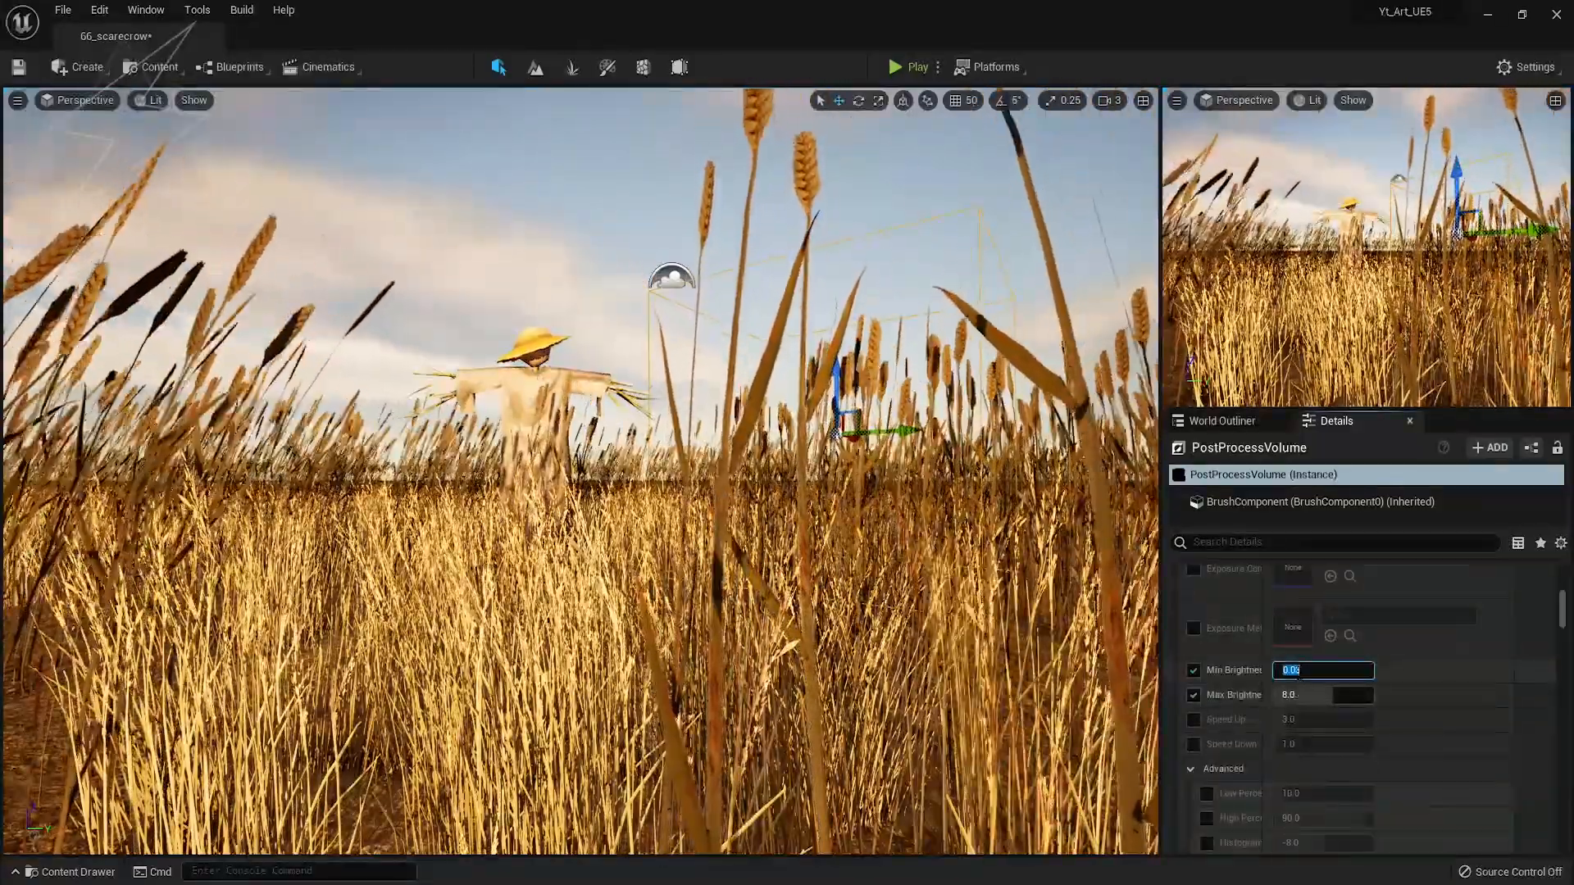
text(1)
key(Return)
click(1305, 691)
text(1)
key(Return)
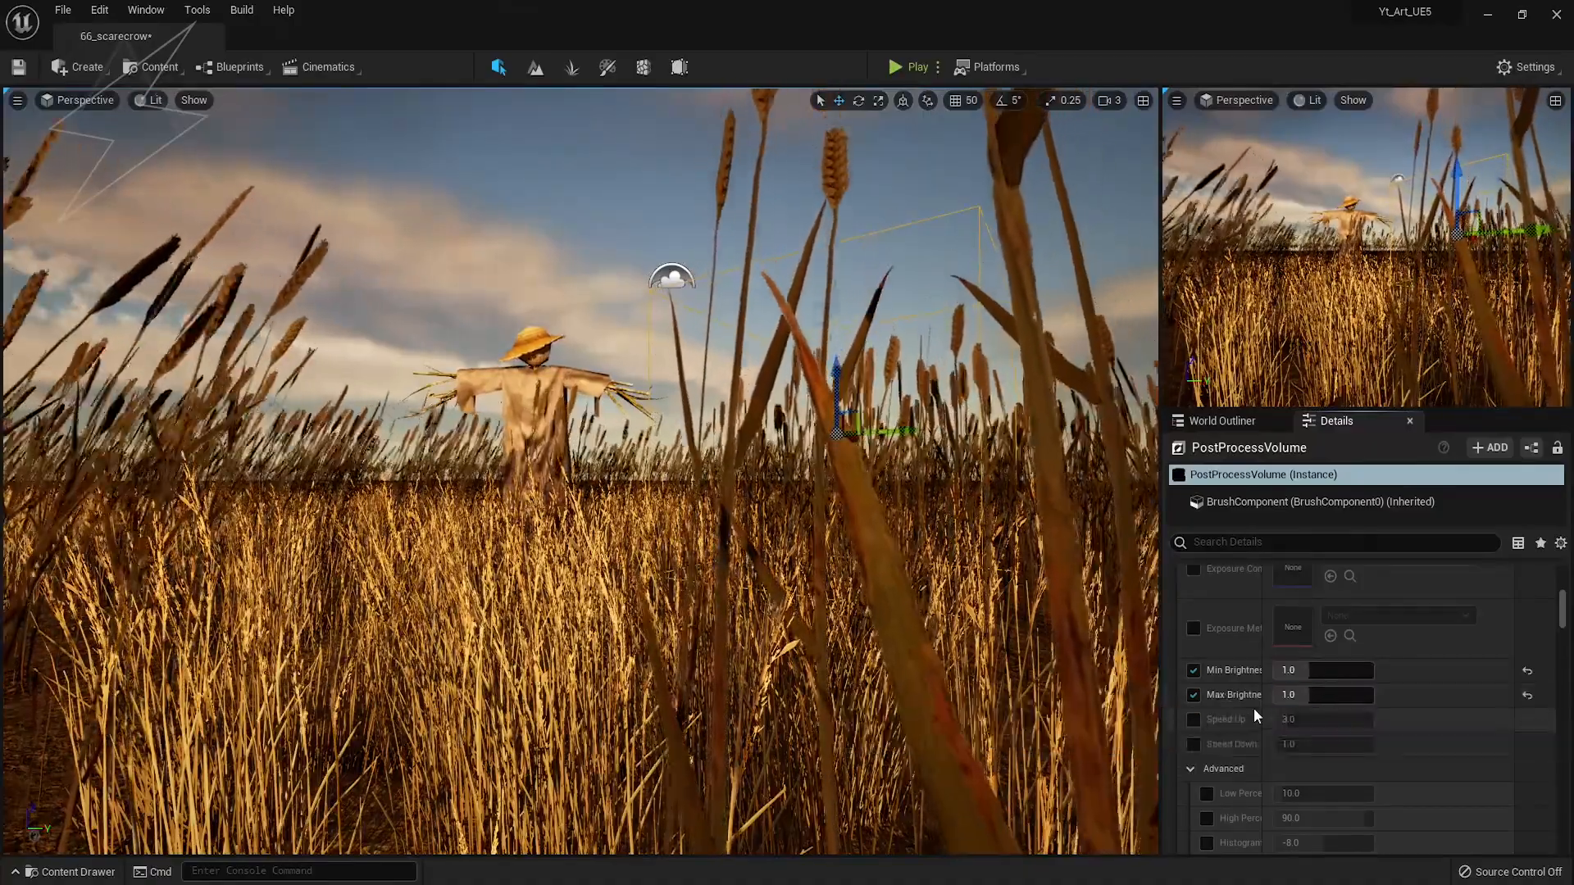
Enable the Vignette Intensity override under Image Effects and set it to 0.6
scroll(1246, 716, down, 8)
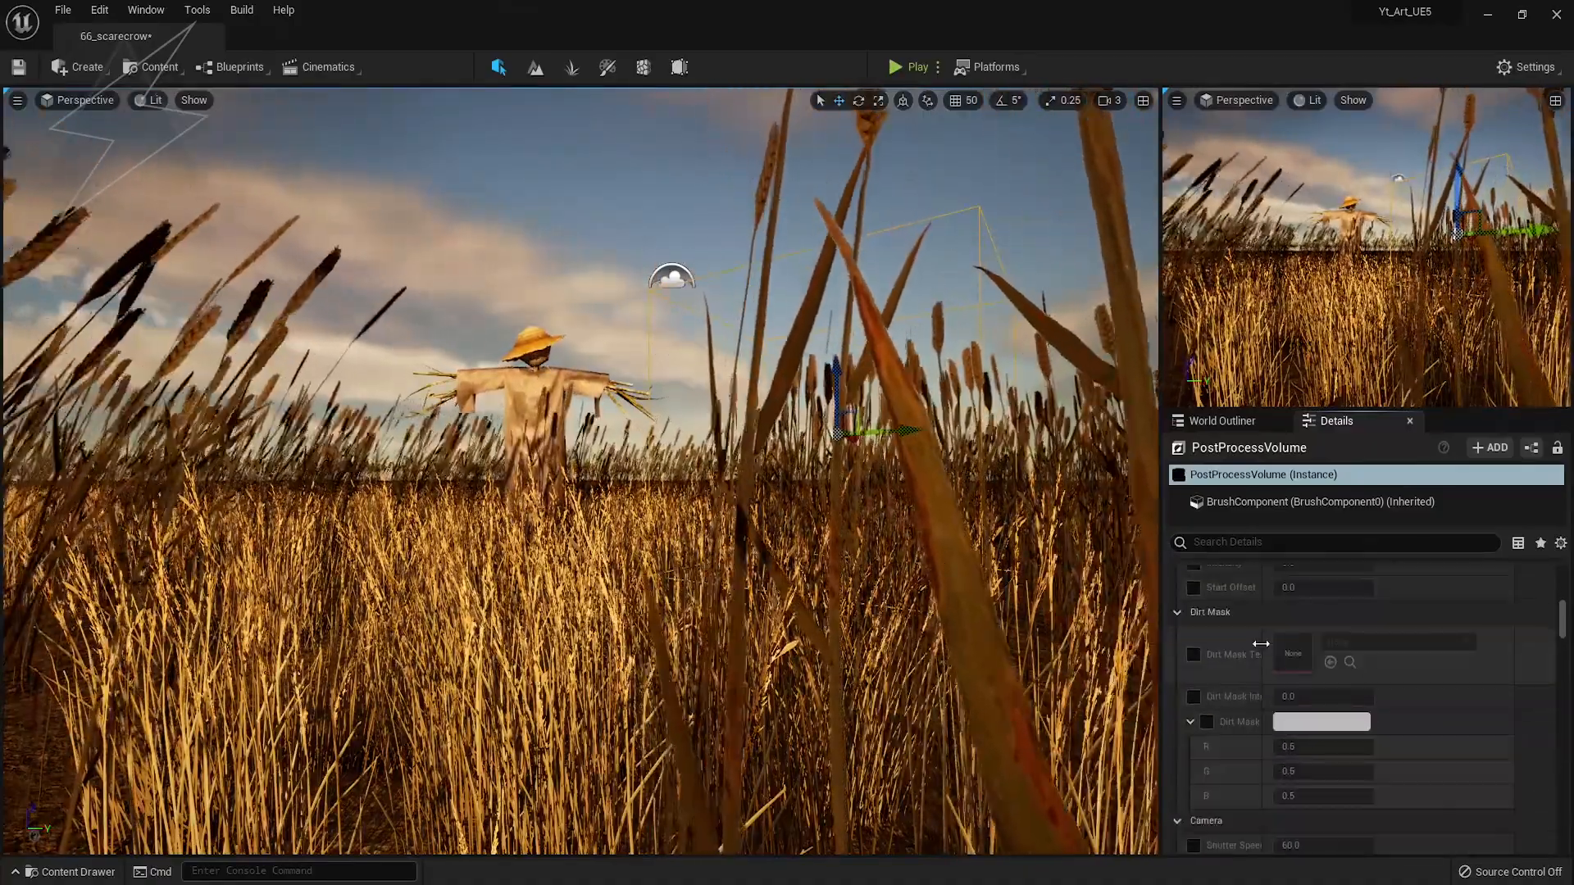
scroll(1319, 710, down, 10)
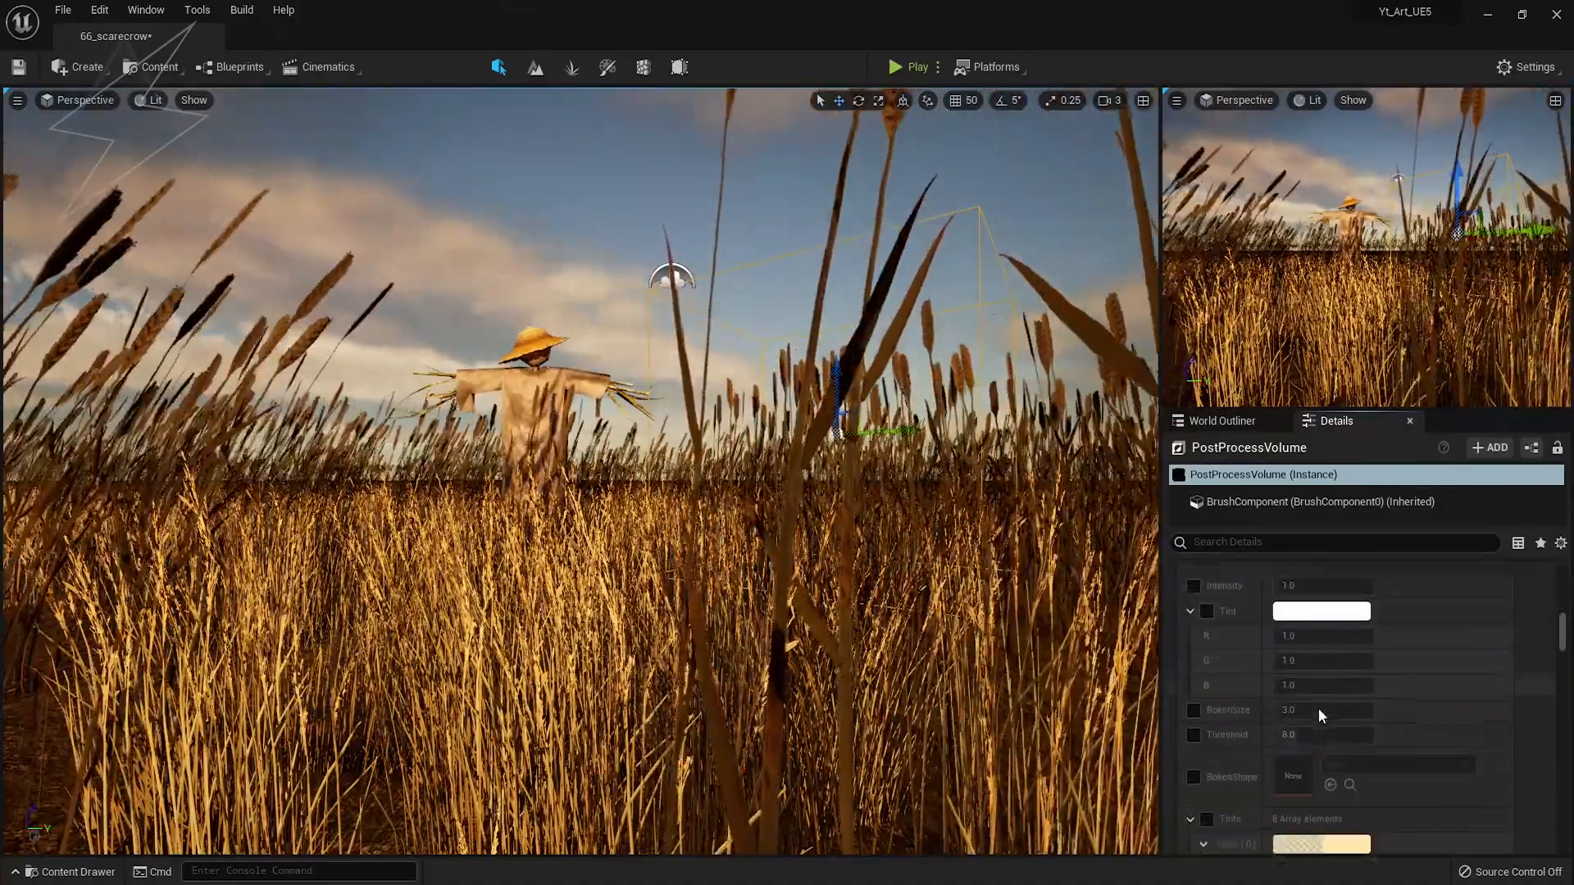
scroll(1318, 708, down, 6)
scroll(1370, 704, up, 3)
click(1193, 679)
drag(1313, 685, 1331, 684)
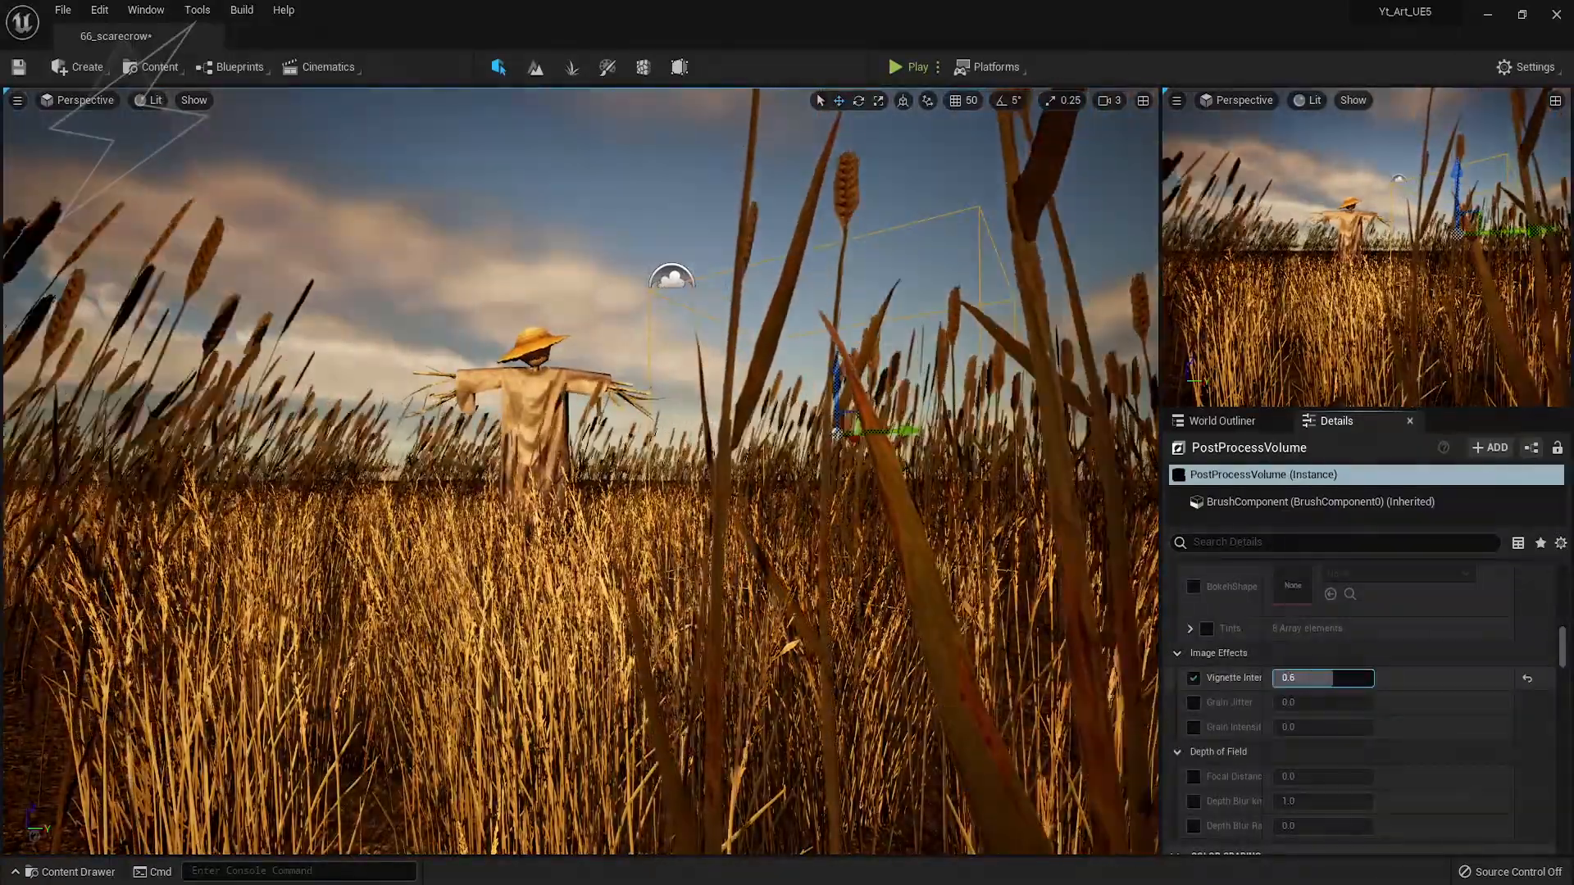
Try global color grading overrides with Saturation at 1.1 and Contrast at 0.9
scroll(1284, 702, down, 5)
click(1208, 627)
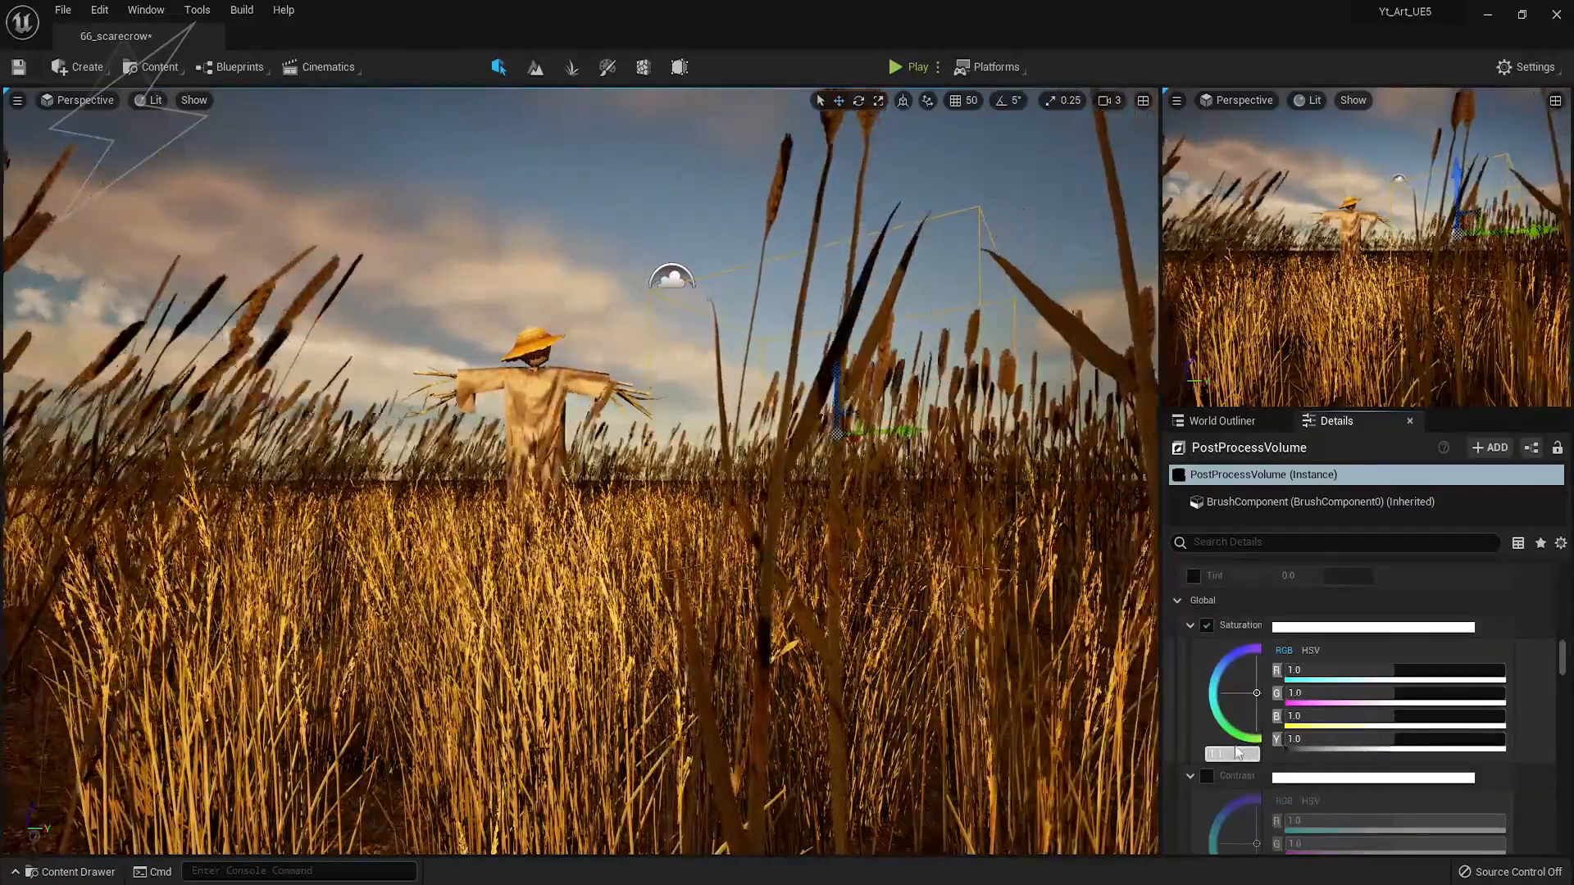
scroll(1202, 746, down, 3)
click(1207, 641)
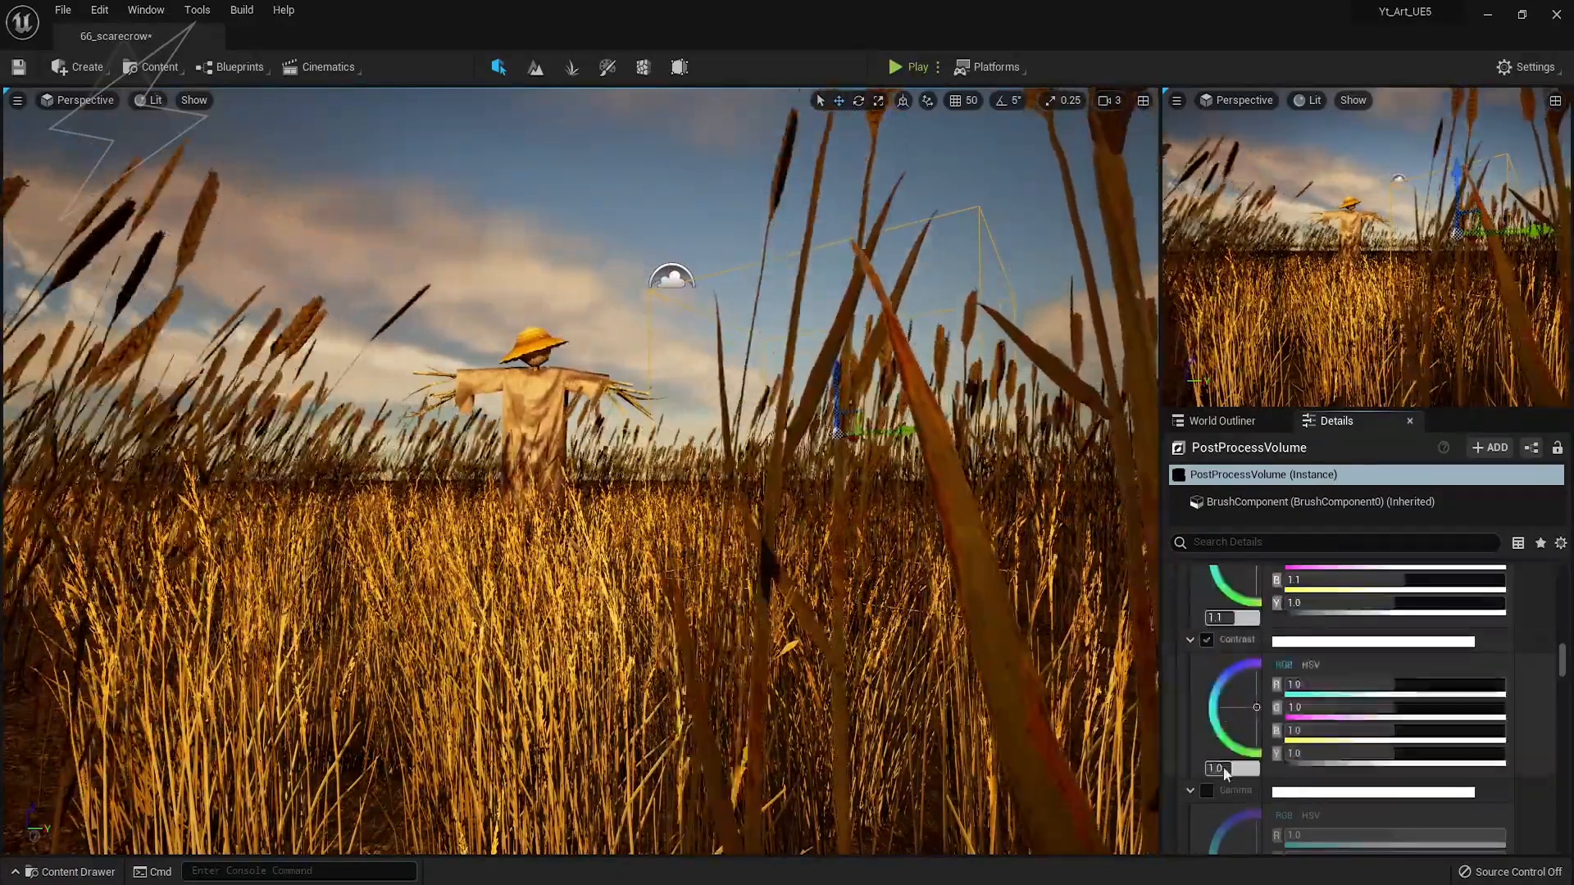
click(1208, 732)
drag(1229, 769, 1229, 768)
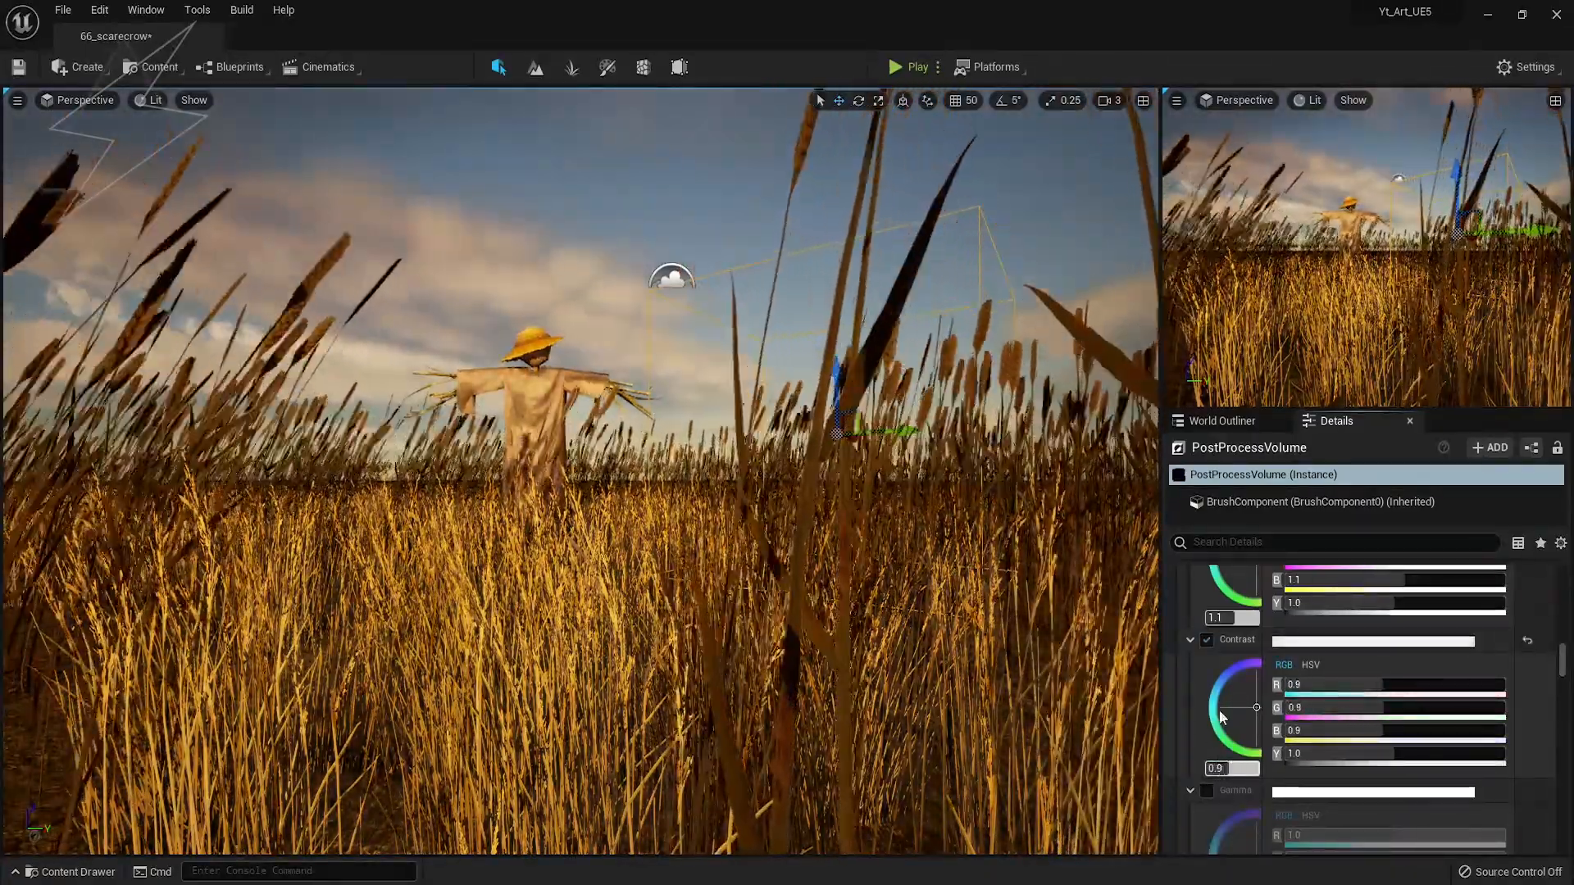
Turn off the Midtones Saturation override and the global Saturation and Contrast overrides
scroll(1192, 775, down, 10)
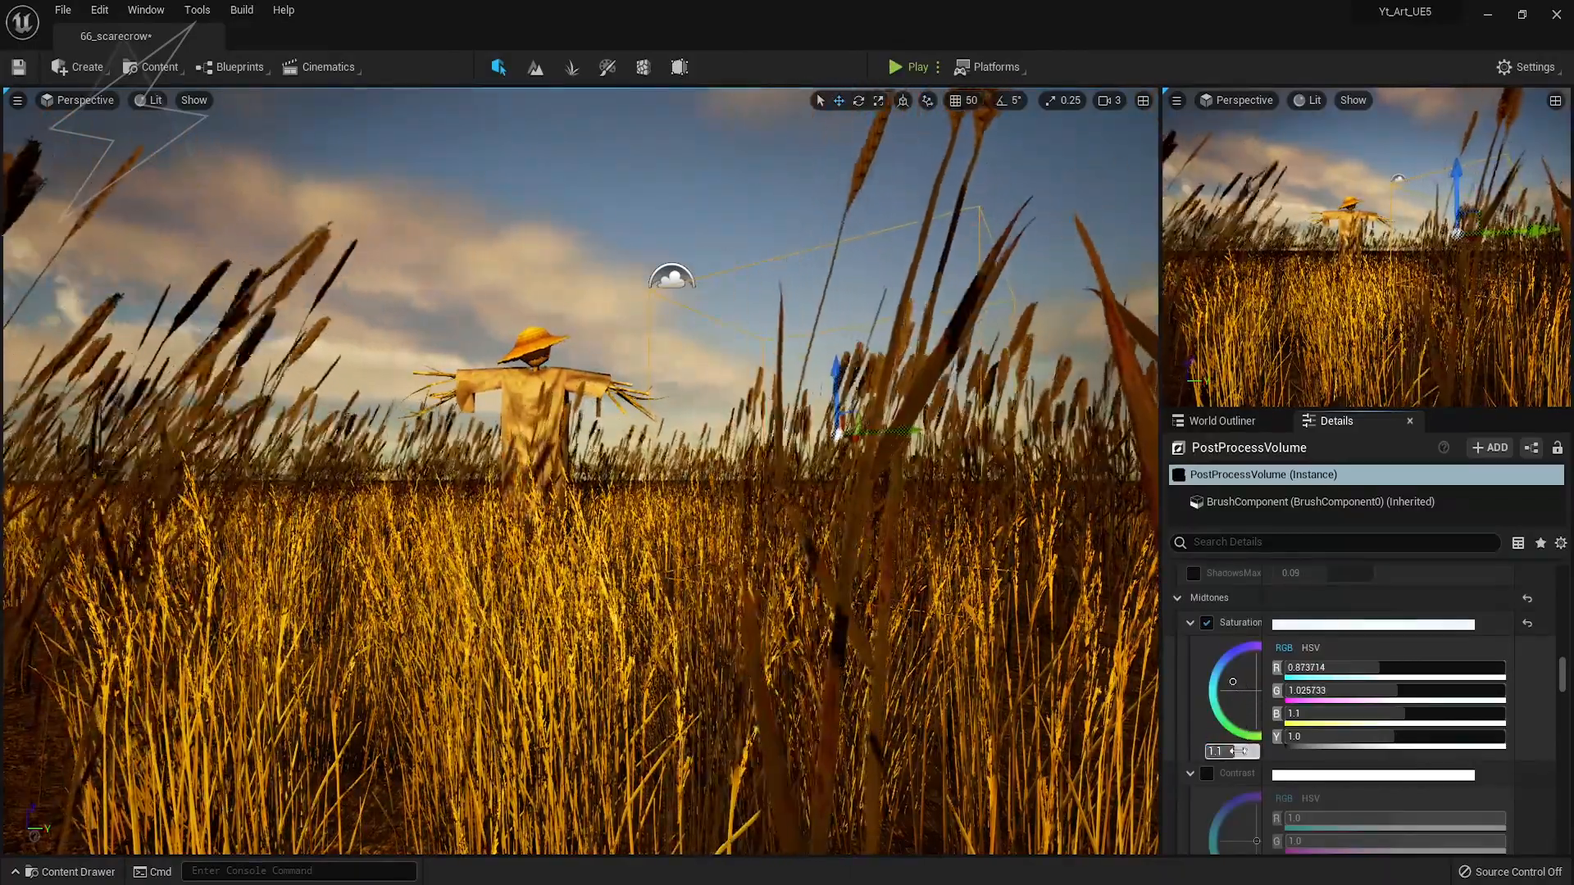
click(1211, 623)
scroll(1212, 625, up, 12)
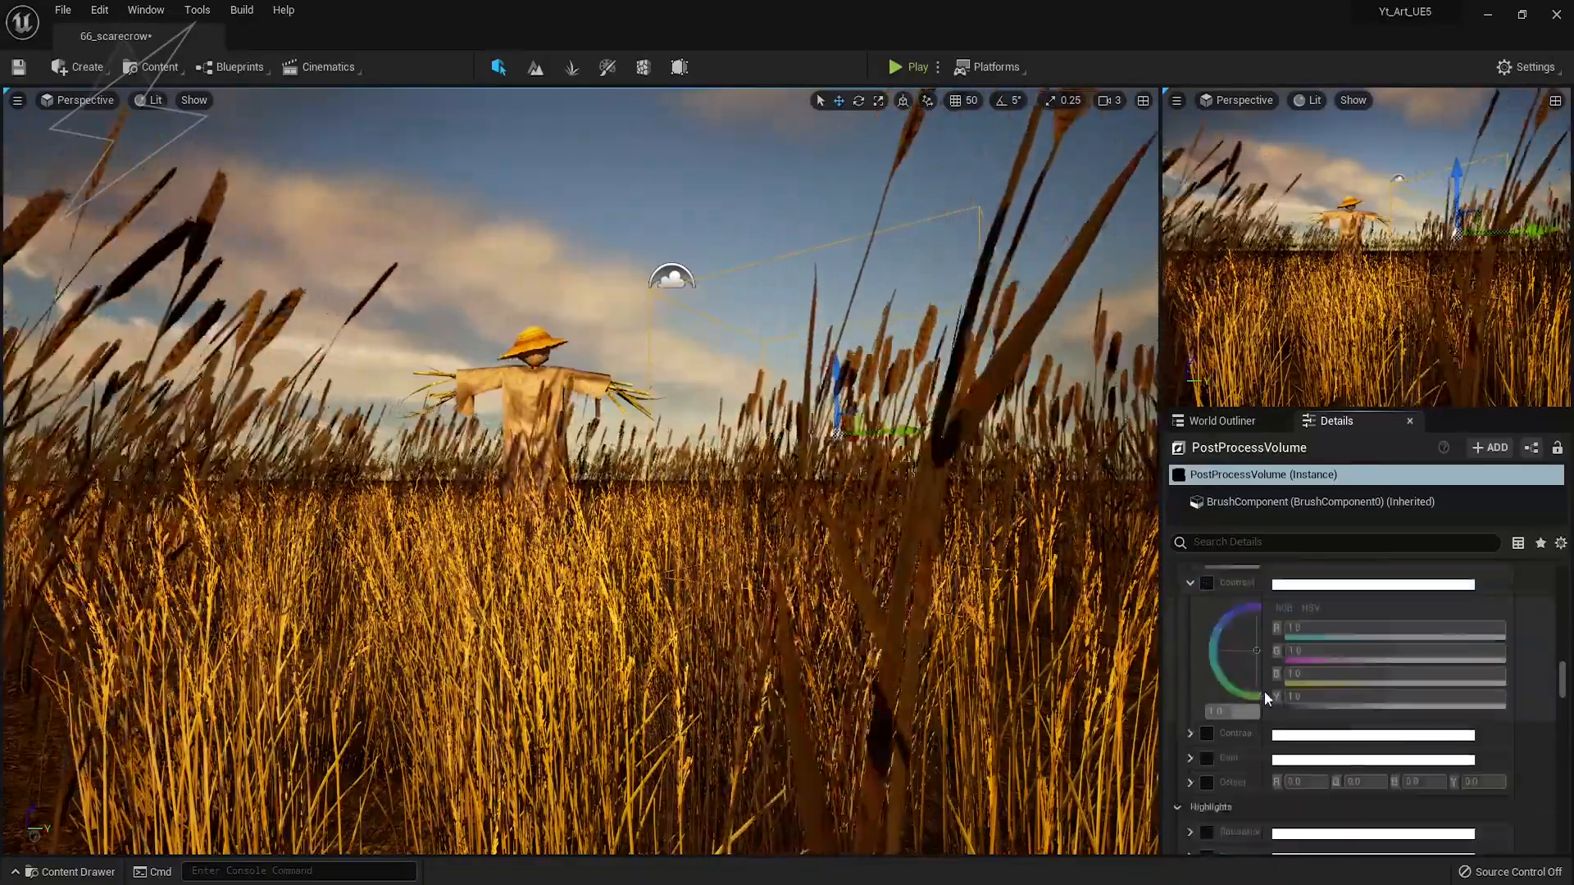
click(1208, 608)
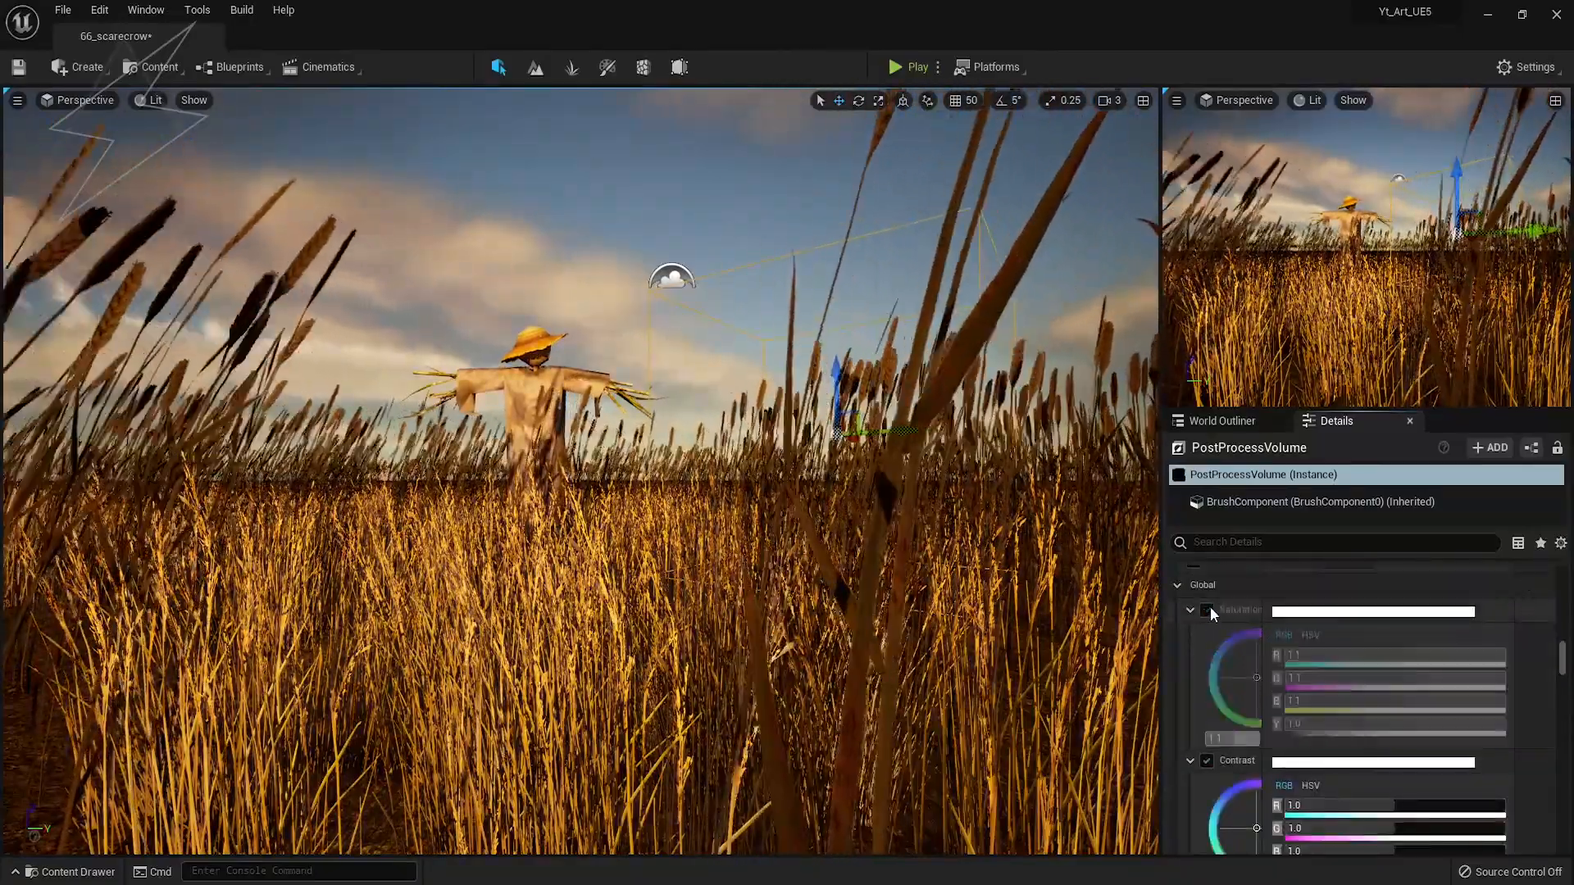
click(1204, 760)
scroll(1276, 697, down, 15)
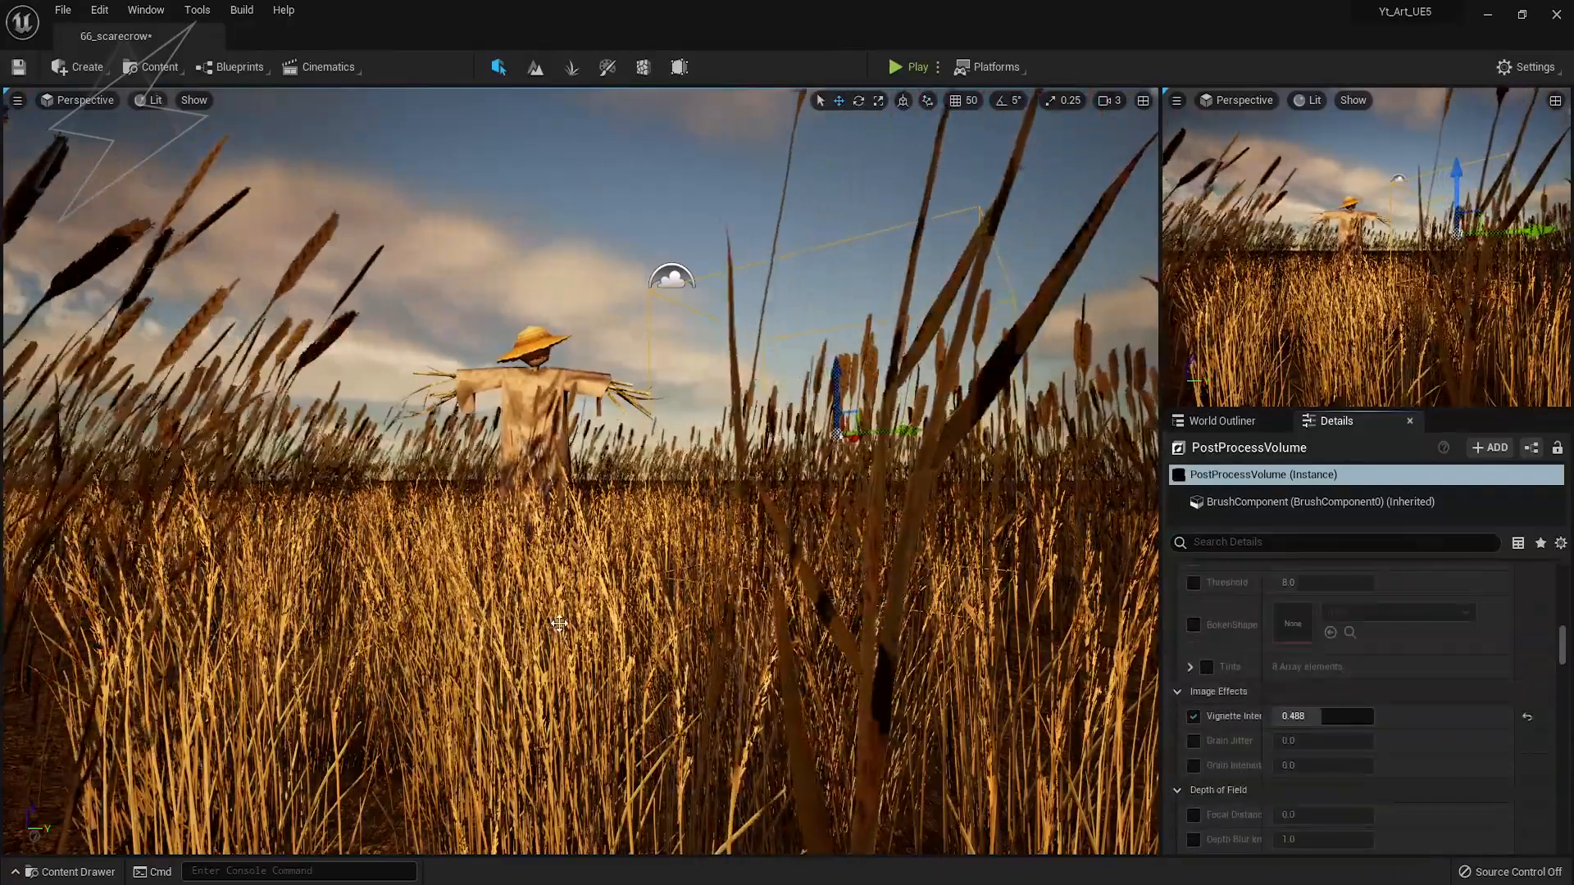
Rotate the sun to a higher angle for brighter, whiter daylight on the scarecrow and wheat field
right_drag(559, 624, 562, 640)
key(ctrl+l)
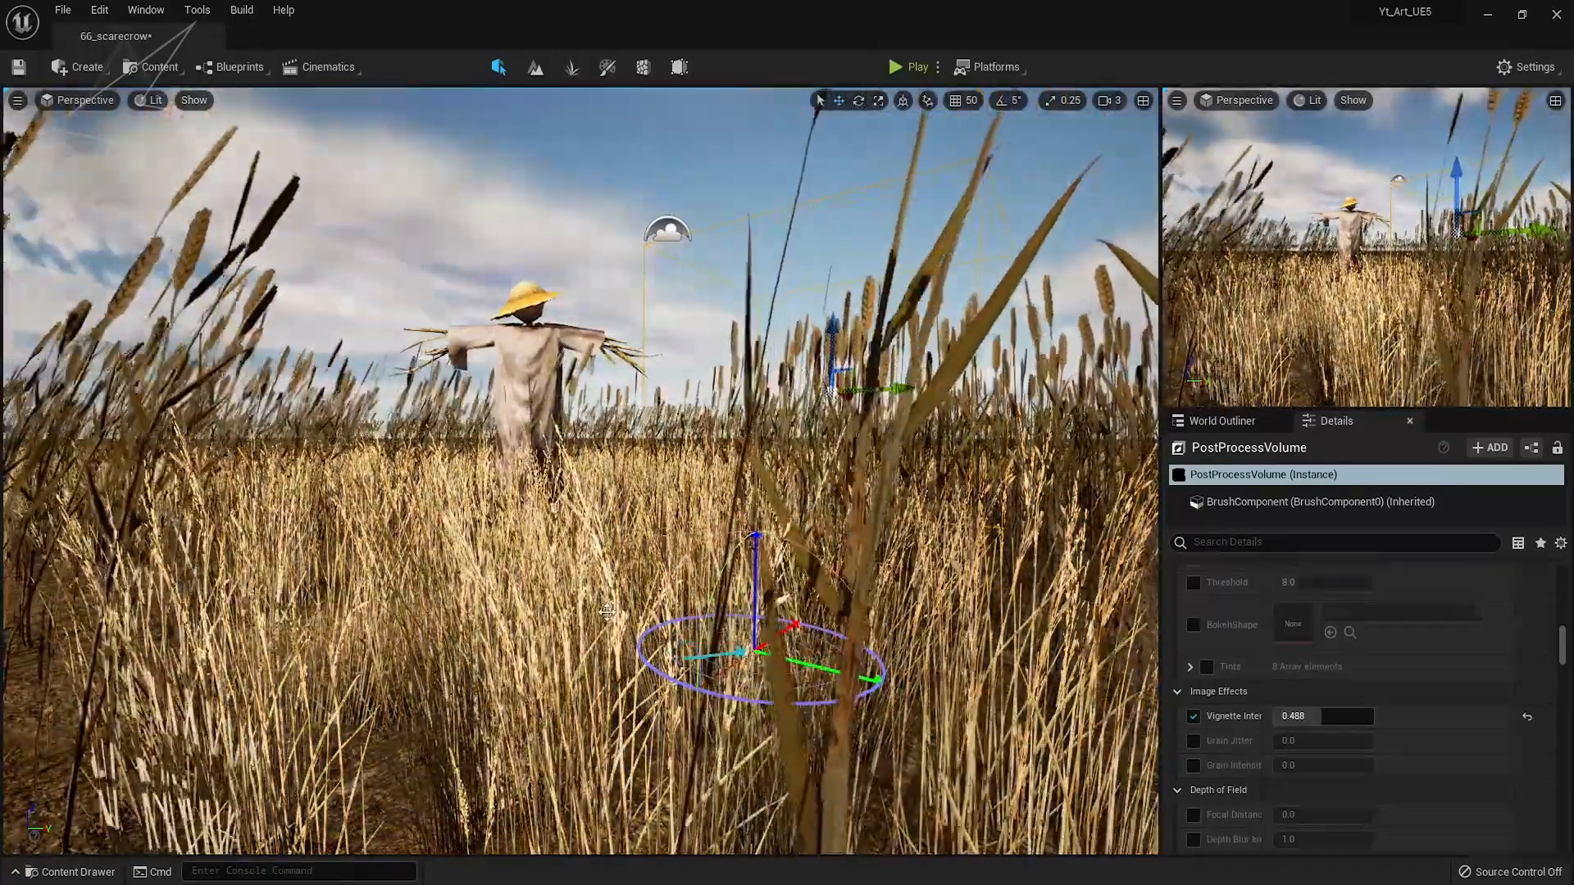
right_drag(585, 596, 584, 583)
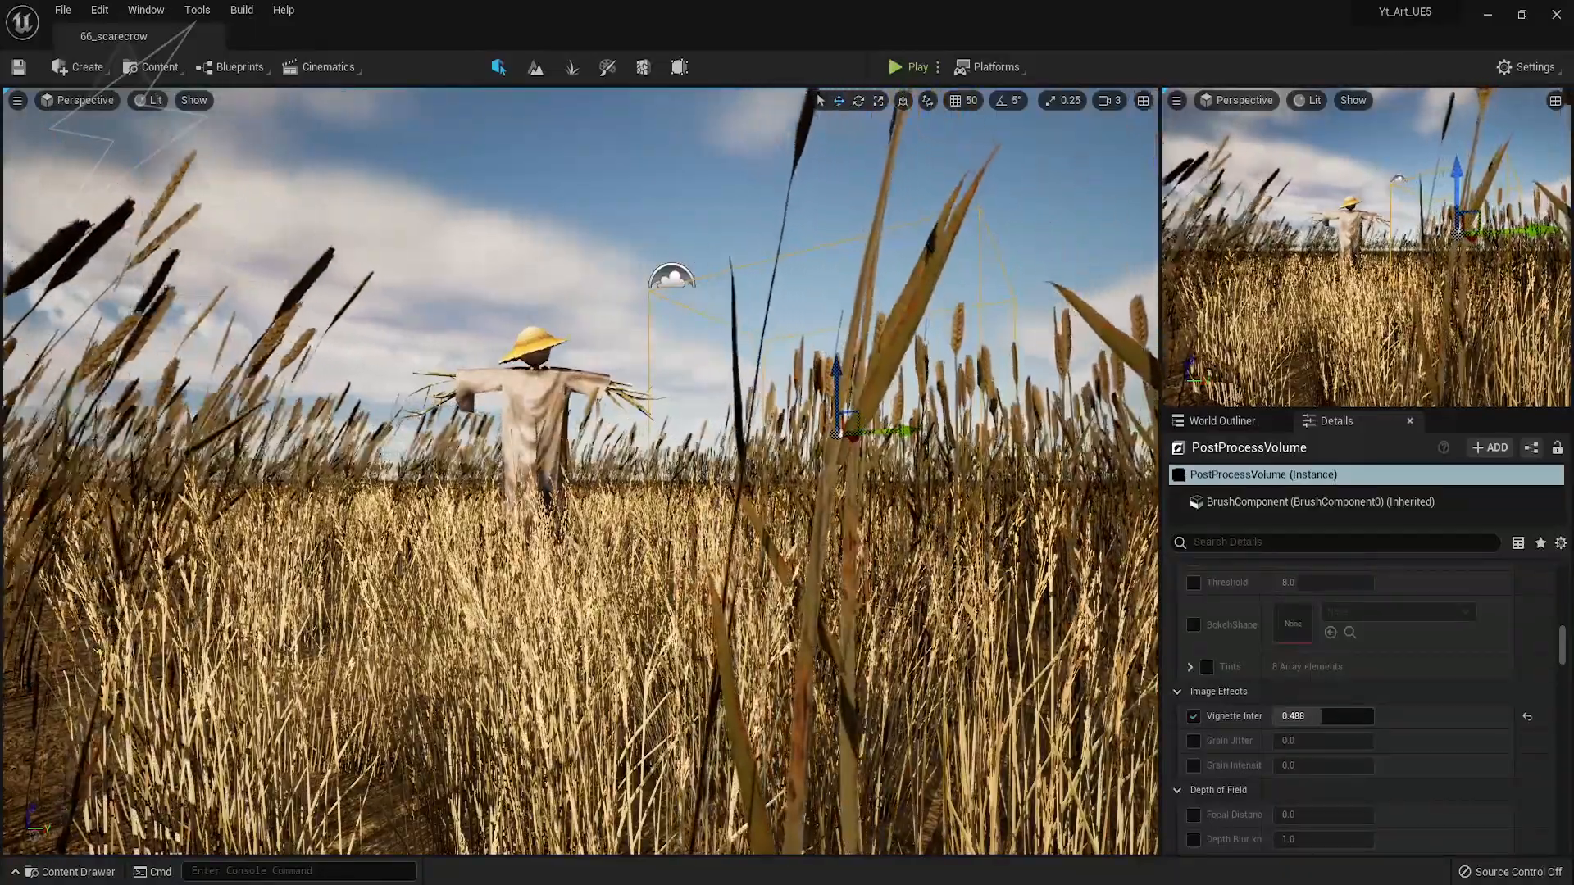
Inspect the scarecrow scene in a full-screen viewport and return to the bookmarked camera view
mouse_move(439, 602)
right_down()
mouse_move(484, 590)
mouse_move(416, 613)
right_up()
key(1)
key(1)
key(F11)
right_drag(655, 591, 754, 559)
key(1)
key(1)
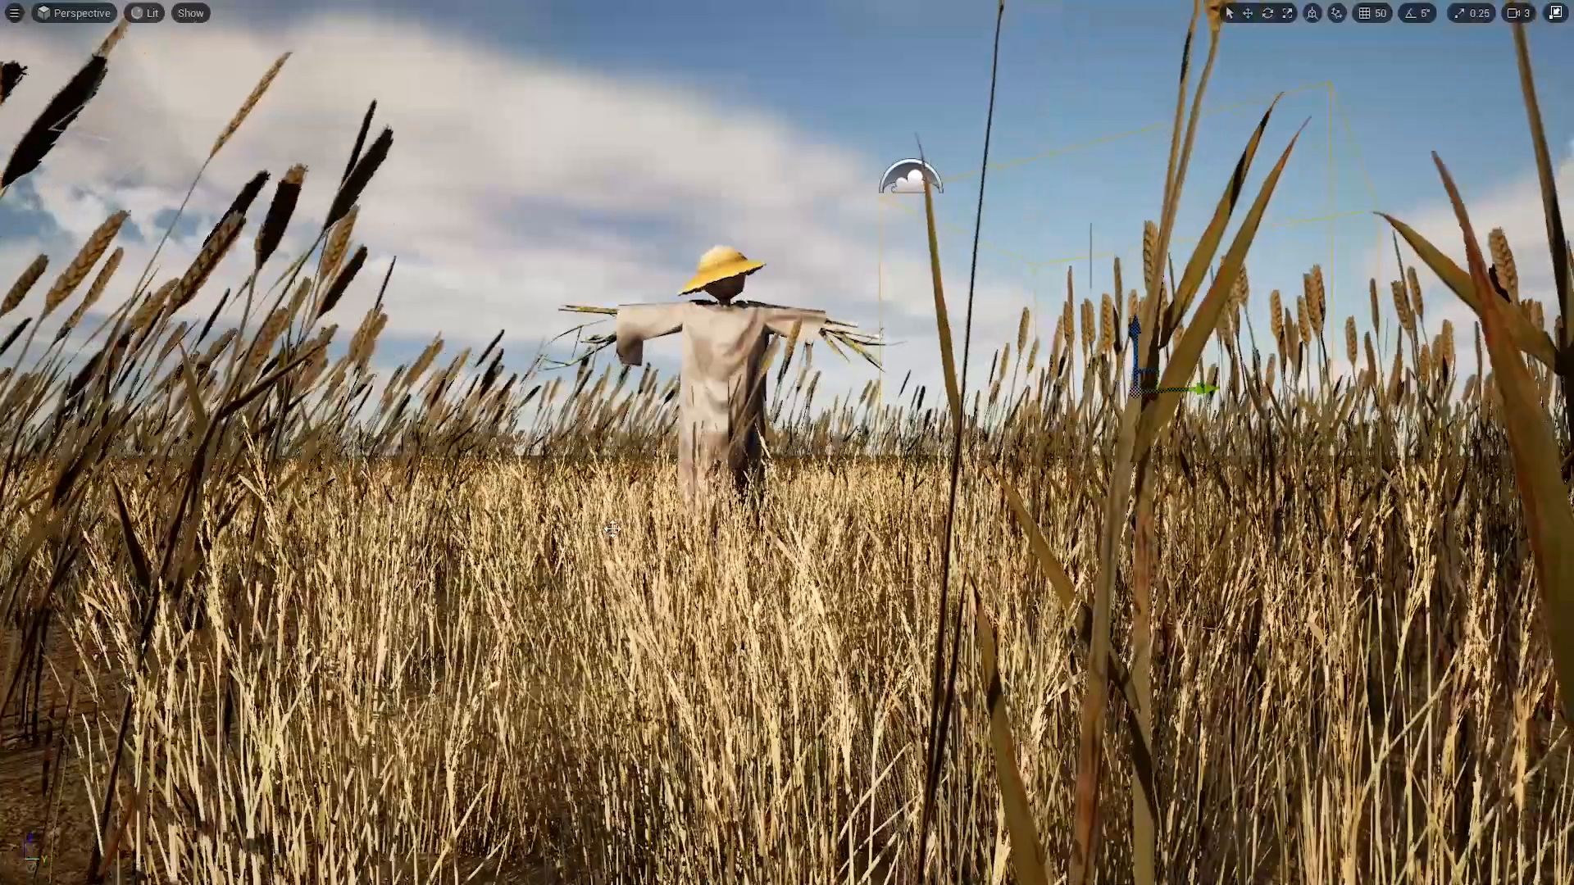